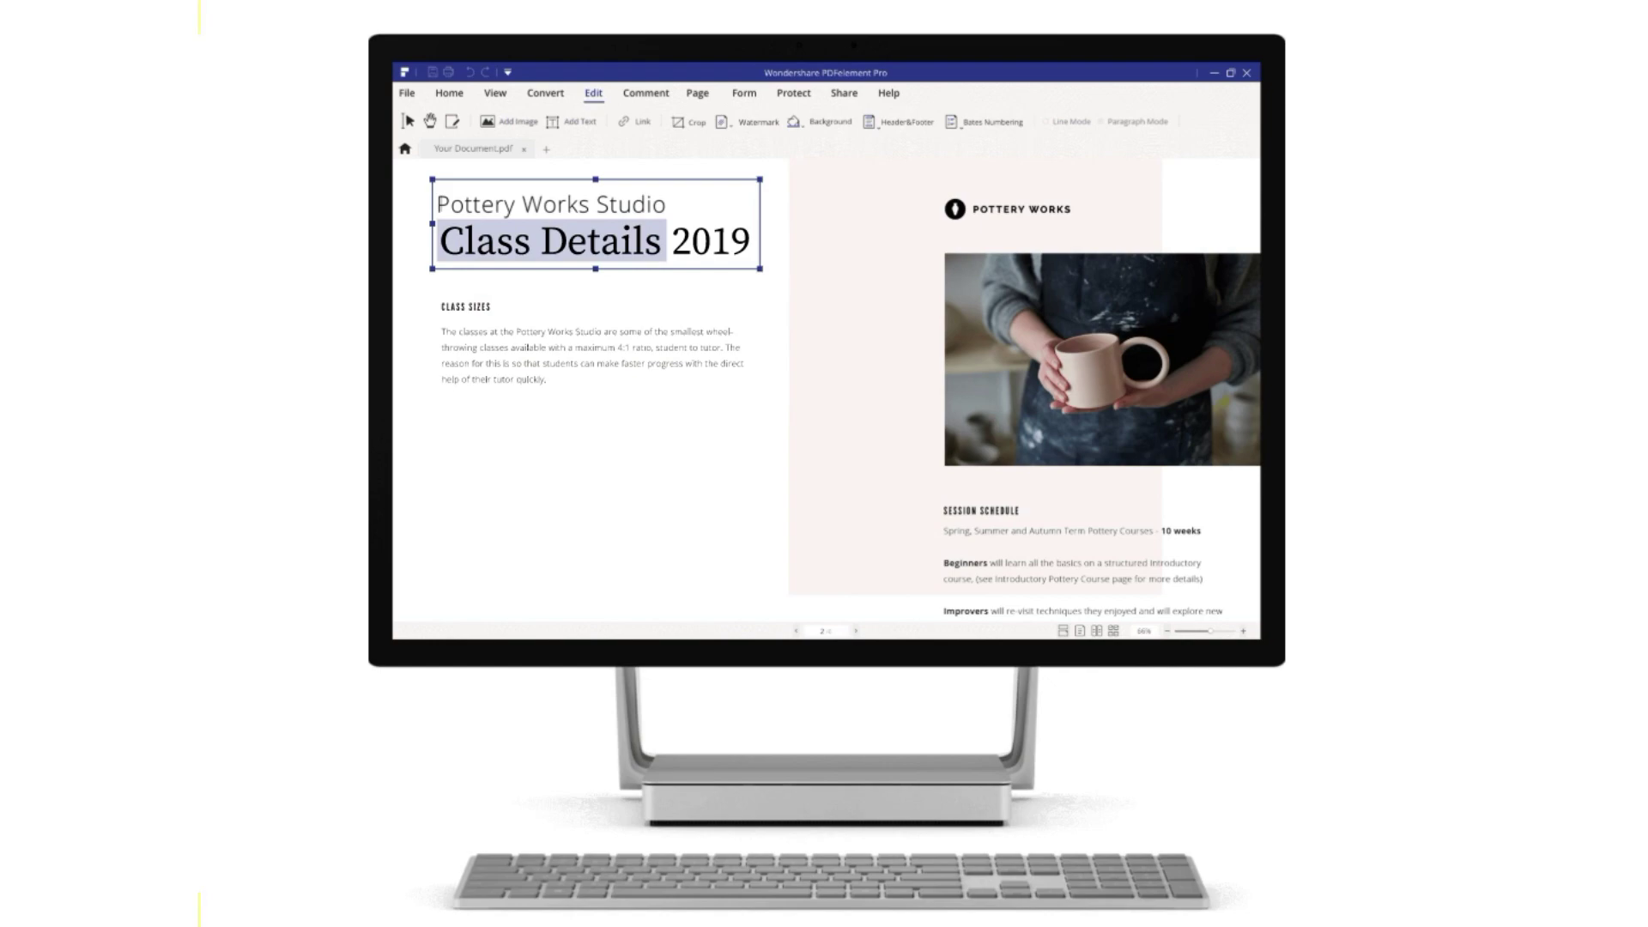
{"action": "key", "text": "Delete"}
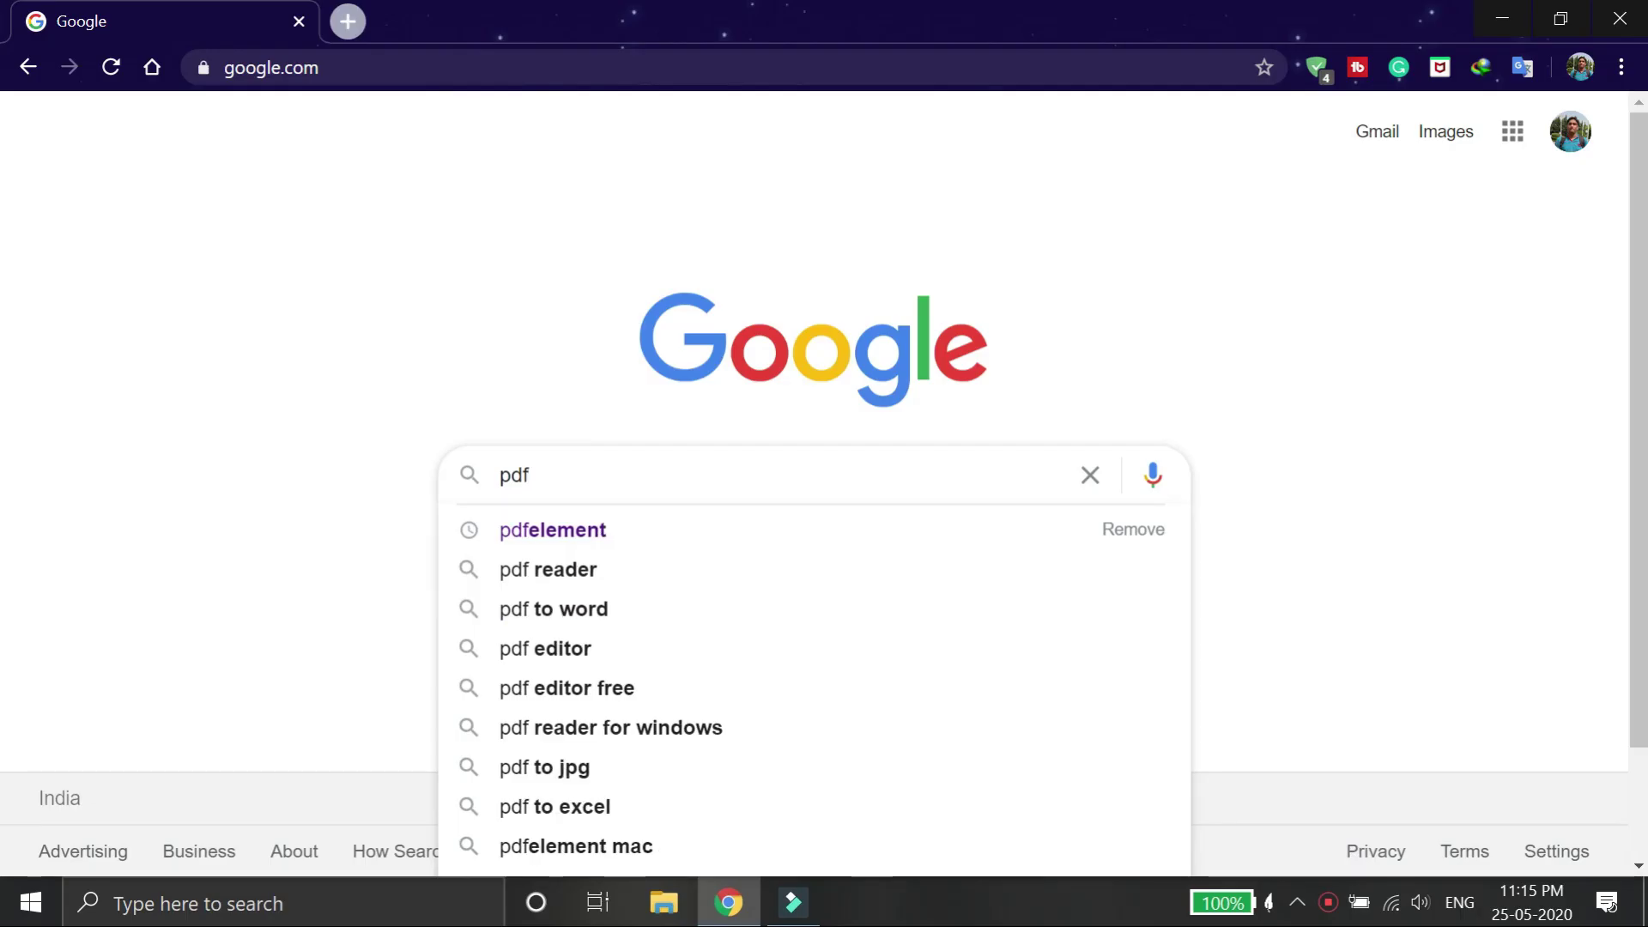
Search Google for pdfelement and open the official PDFelement website at pdf.wondershare.com.
{"action": "key", "text": "Down"}
{"action": "key", "text": "Return"}
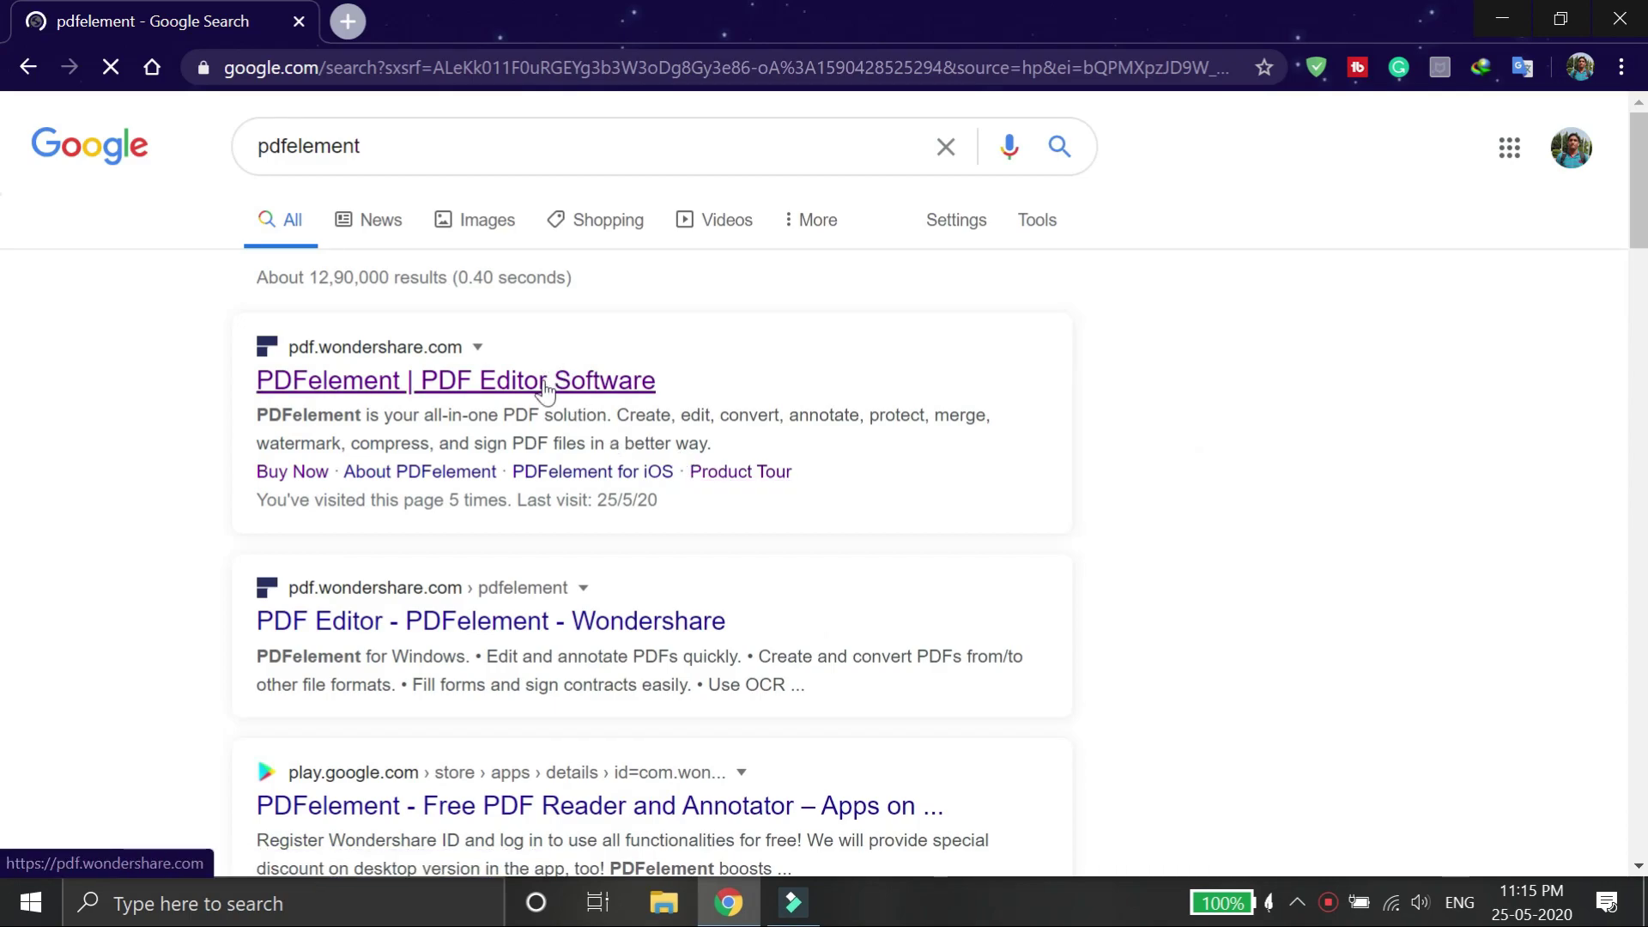
{"action": "left_click", "coordinate": [544, 383]}
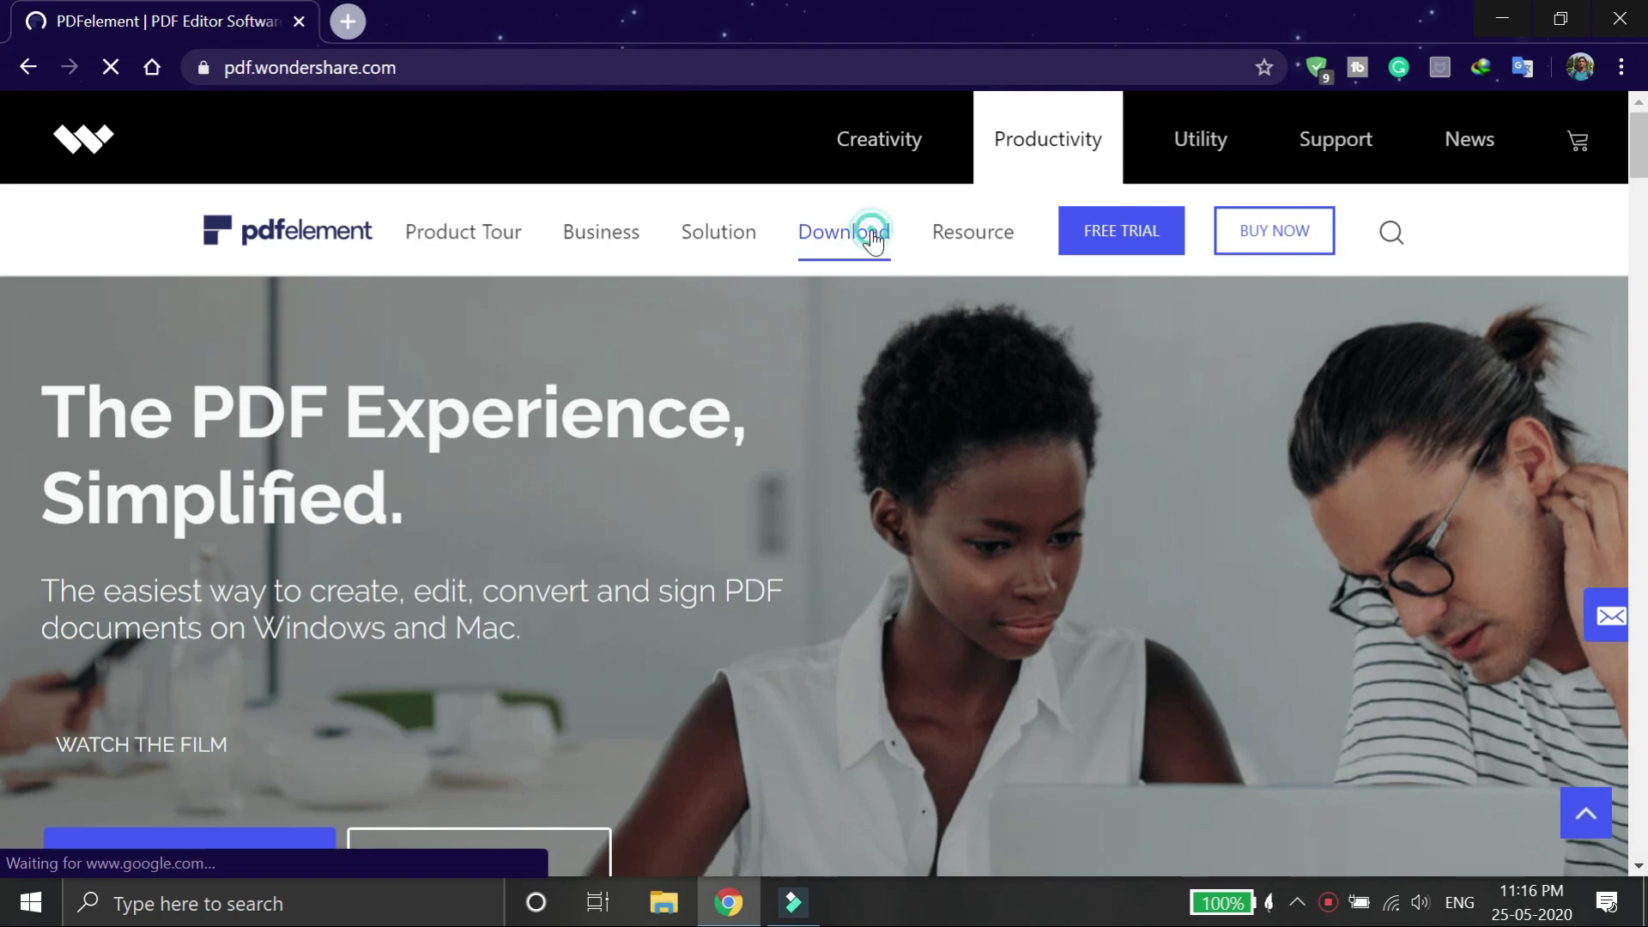
Check the available download versions on the PDFelement site and download the free trial.
{"action": "left_click", "coordinate": [873, 238]}
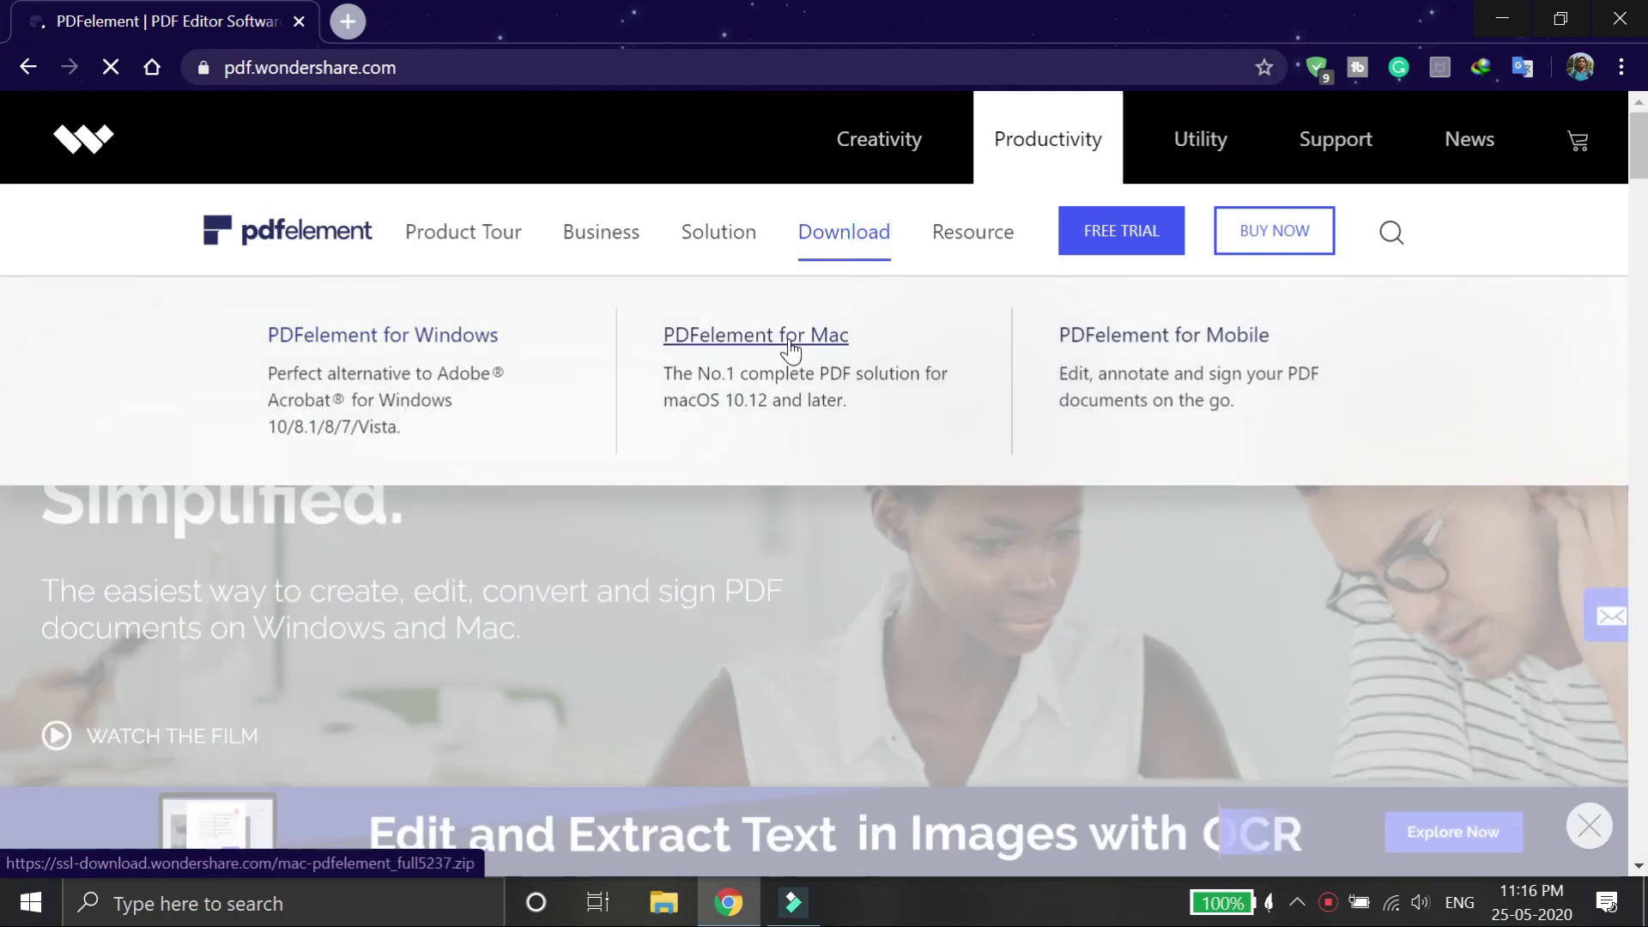
{"action": "left_click", "coordinate": [1115, 243]}
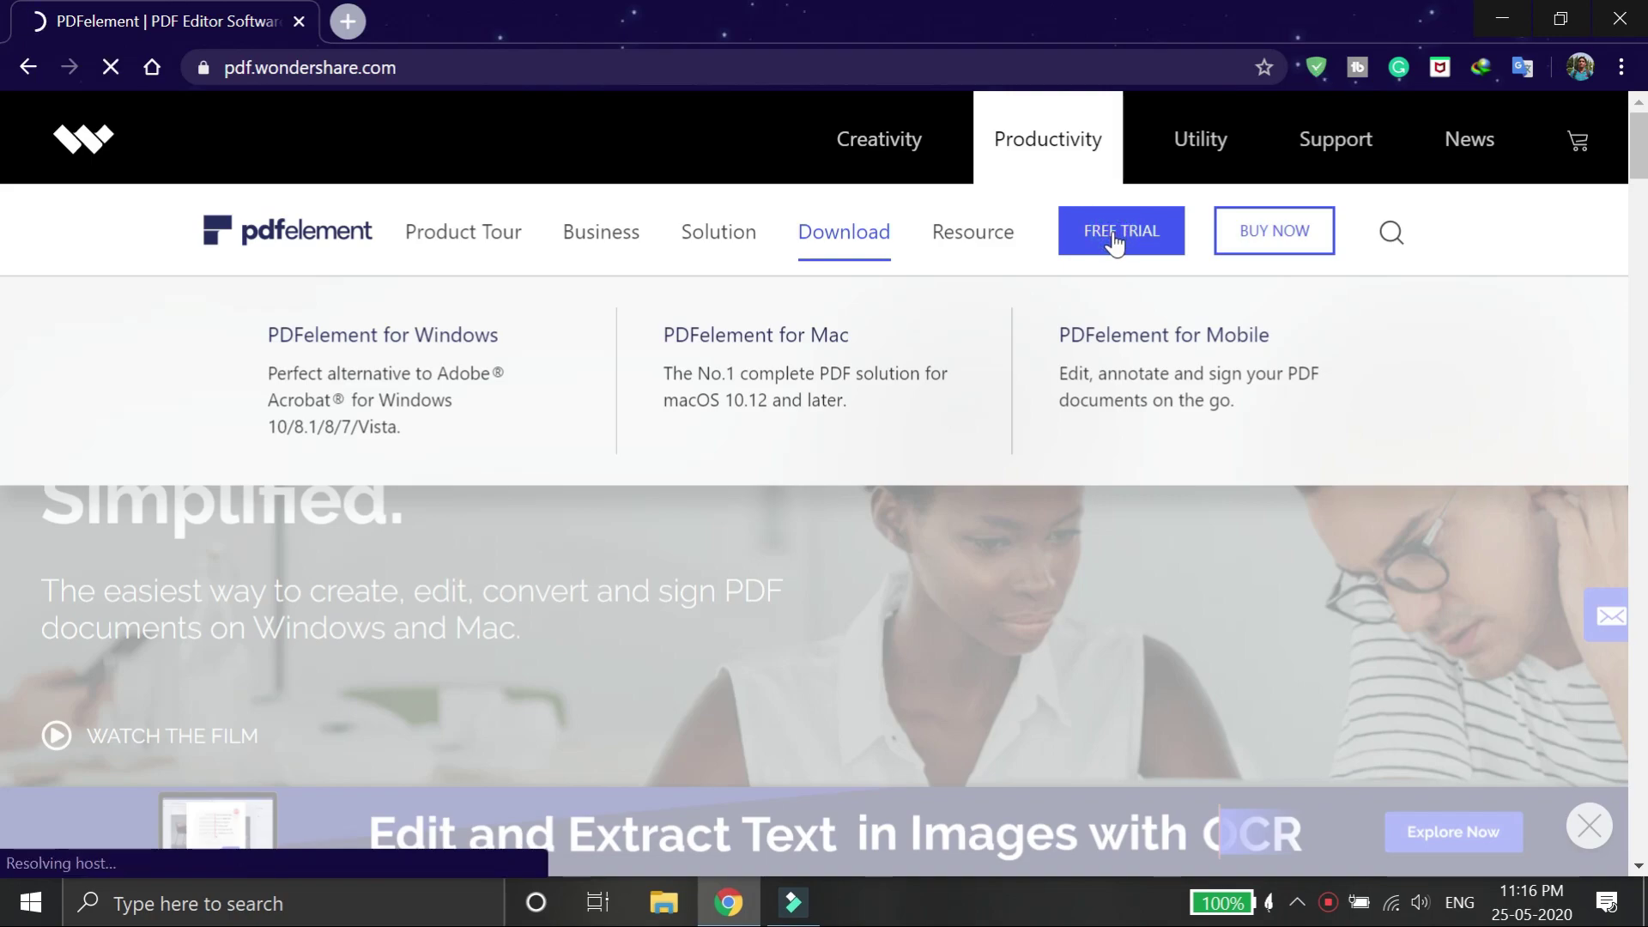
{"action": "left_click", "coordinate": [835, 558]}
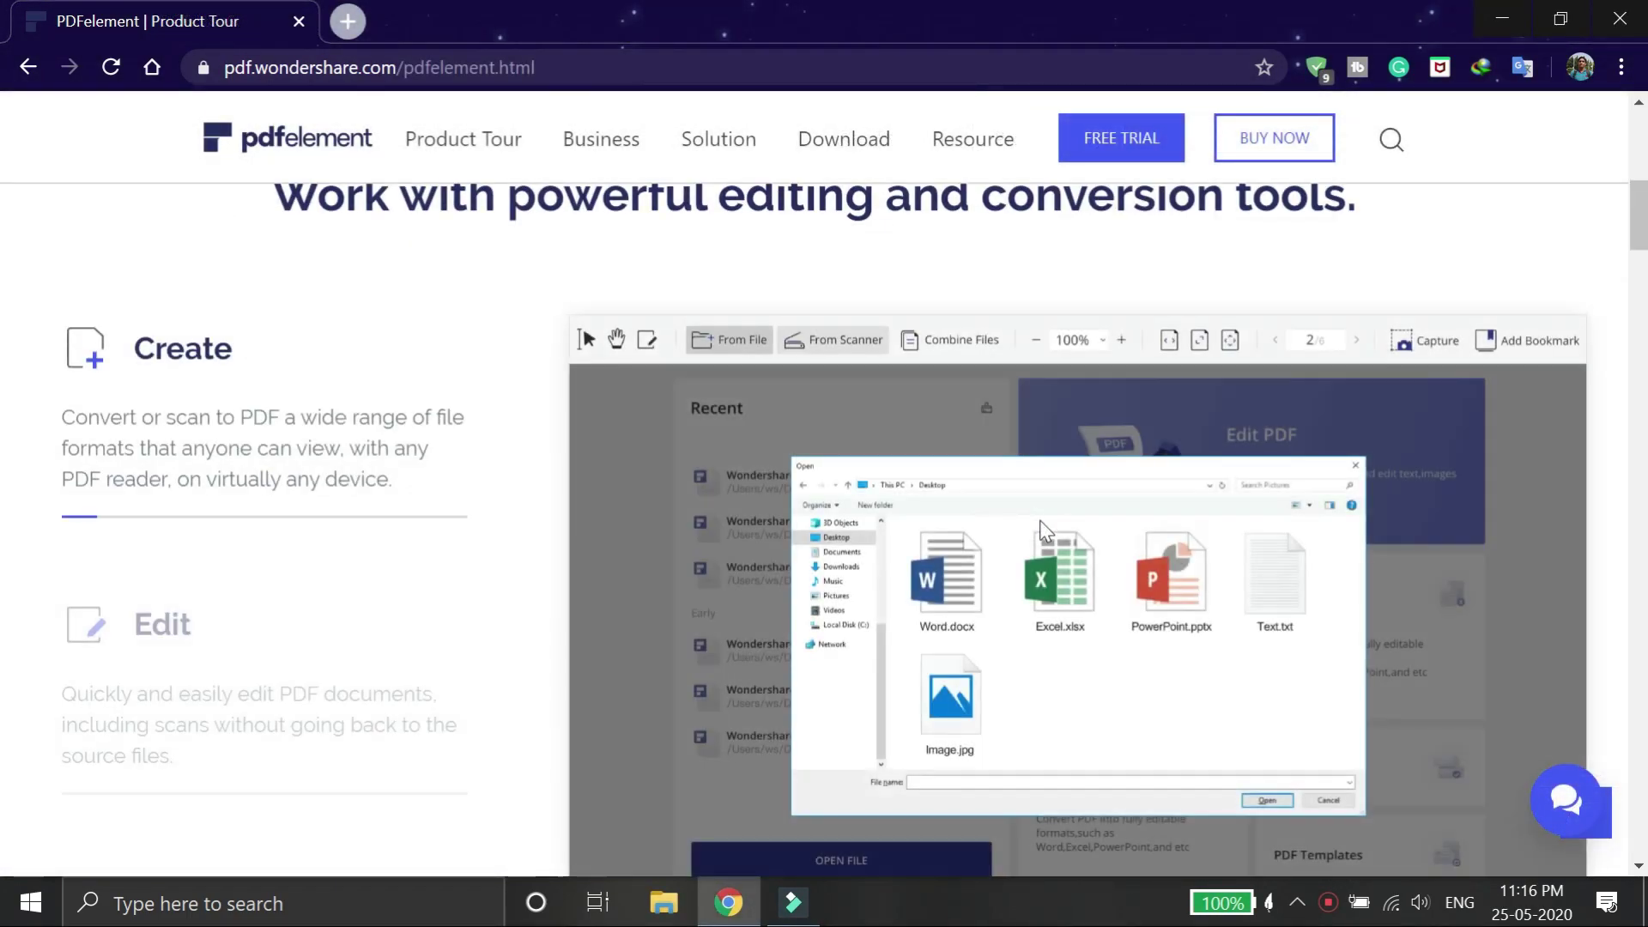
Review the editing, commenting, review and form features described on the PDFelement product tour page.
{"action": "scroll", "coordinate": [1039, 520], "scroll_direction": "down", "scroll_amount": 8}
{"action": "scroll", "coordinate": [1040, 534], "scroll_direction": "down", "scroll_amount": 4}
{"action": "scroll", "coordinate": [1040, 534], "scroll_direction": "down", "scroll_amount": 2}
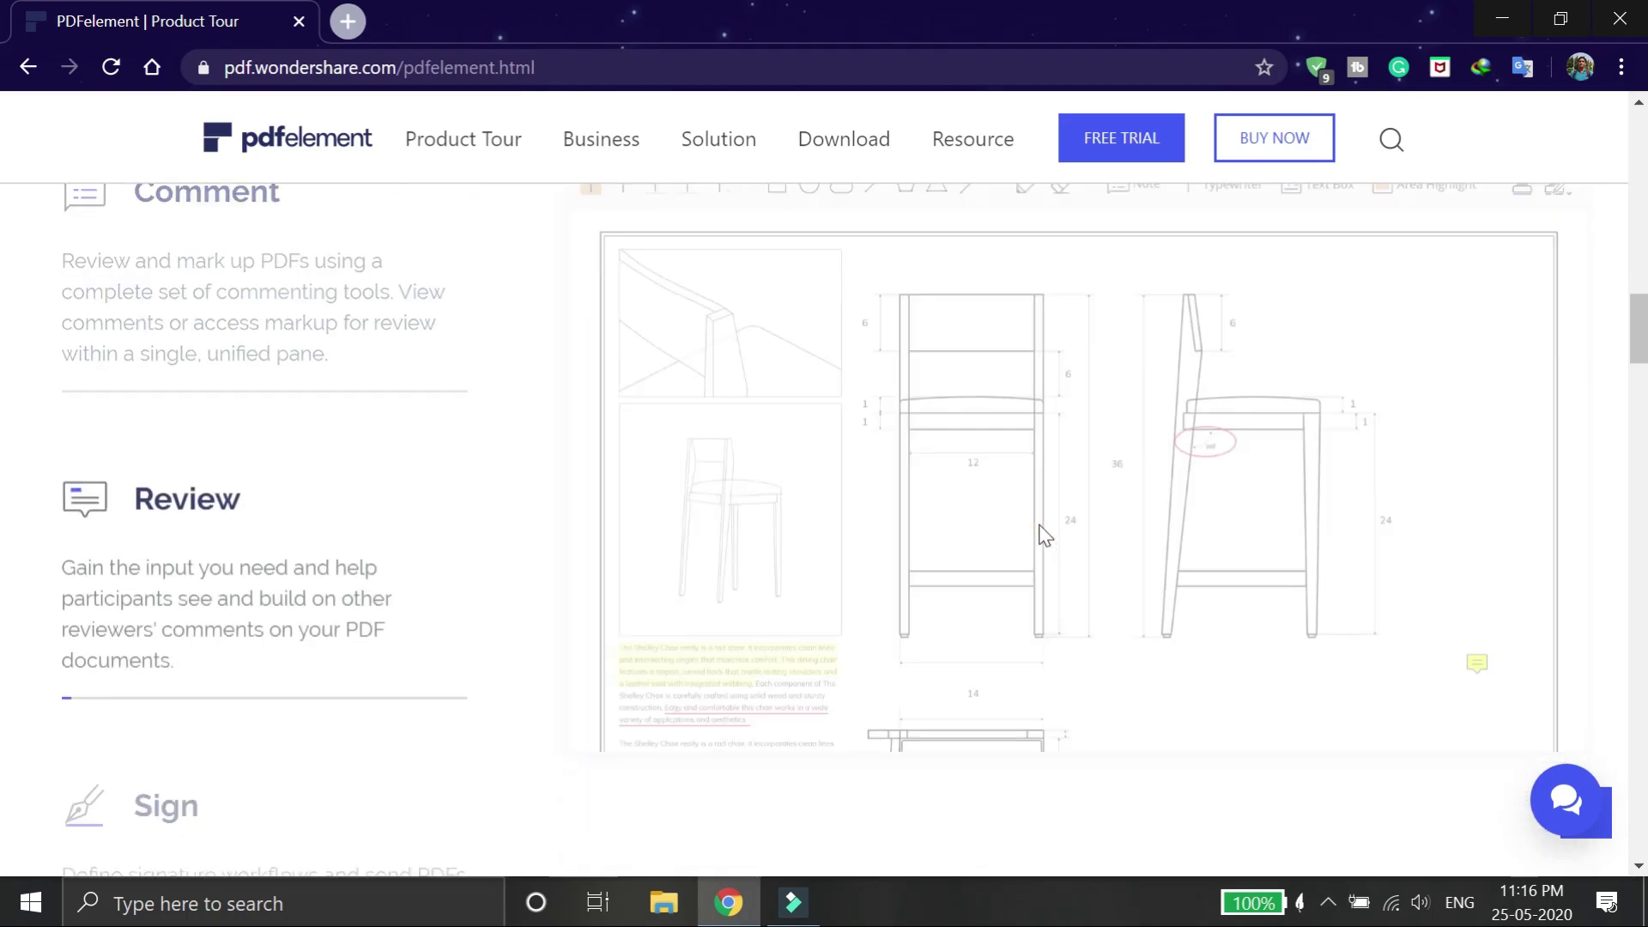
{"action": "scroll", "coordinate": [1044, 536], "scroll_direction": "down", "scroll_amount": 9}
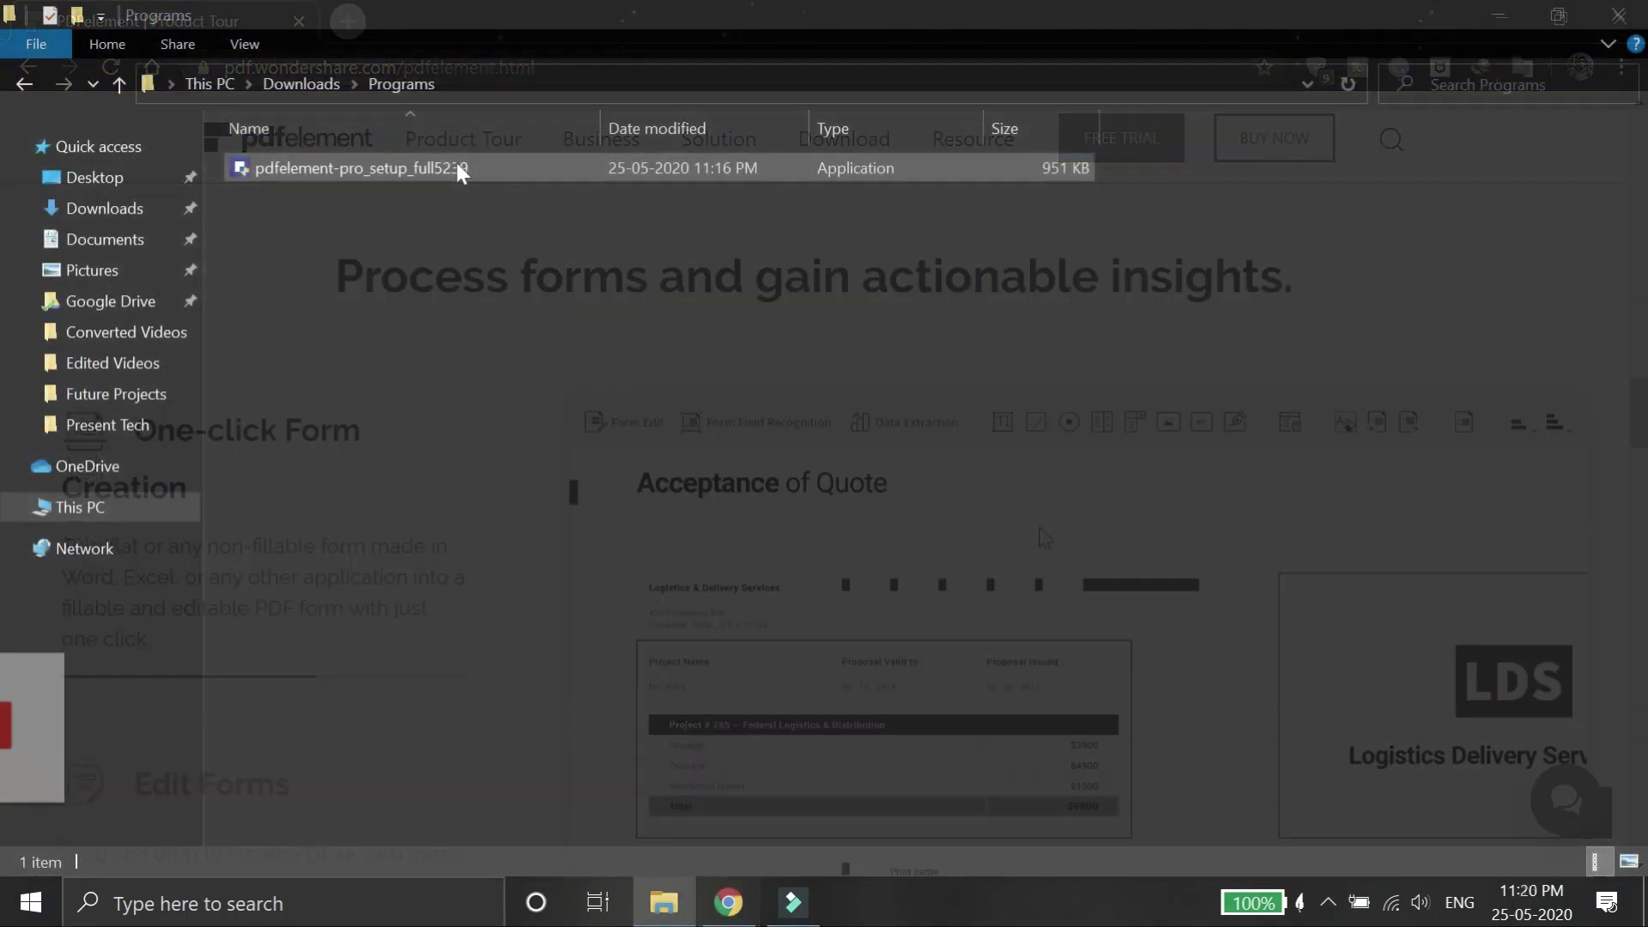
Run the pdfelement-pro_setup_full5239 installer from the Programs folder in Downloads.
{"action": "double_click", "coordinate": [457, 162]}
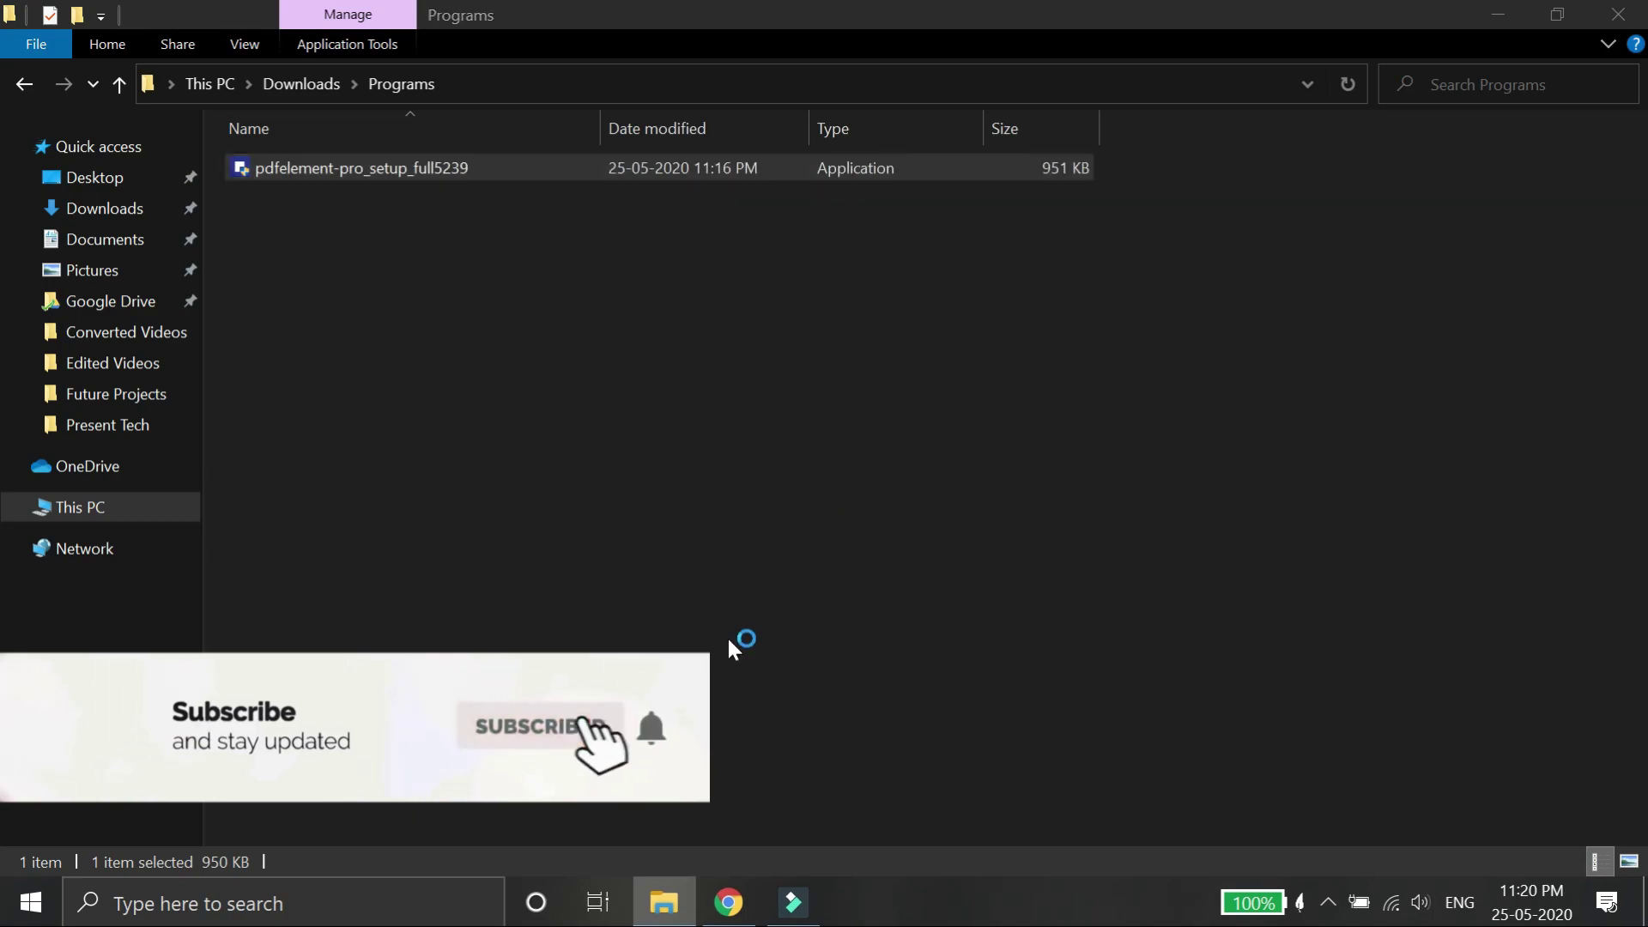
{"action": "left_click", "coordinate": [855, 582]}
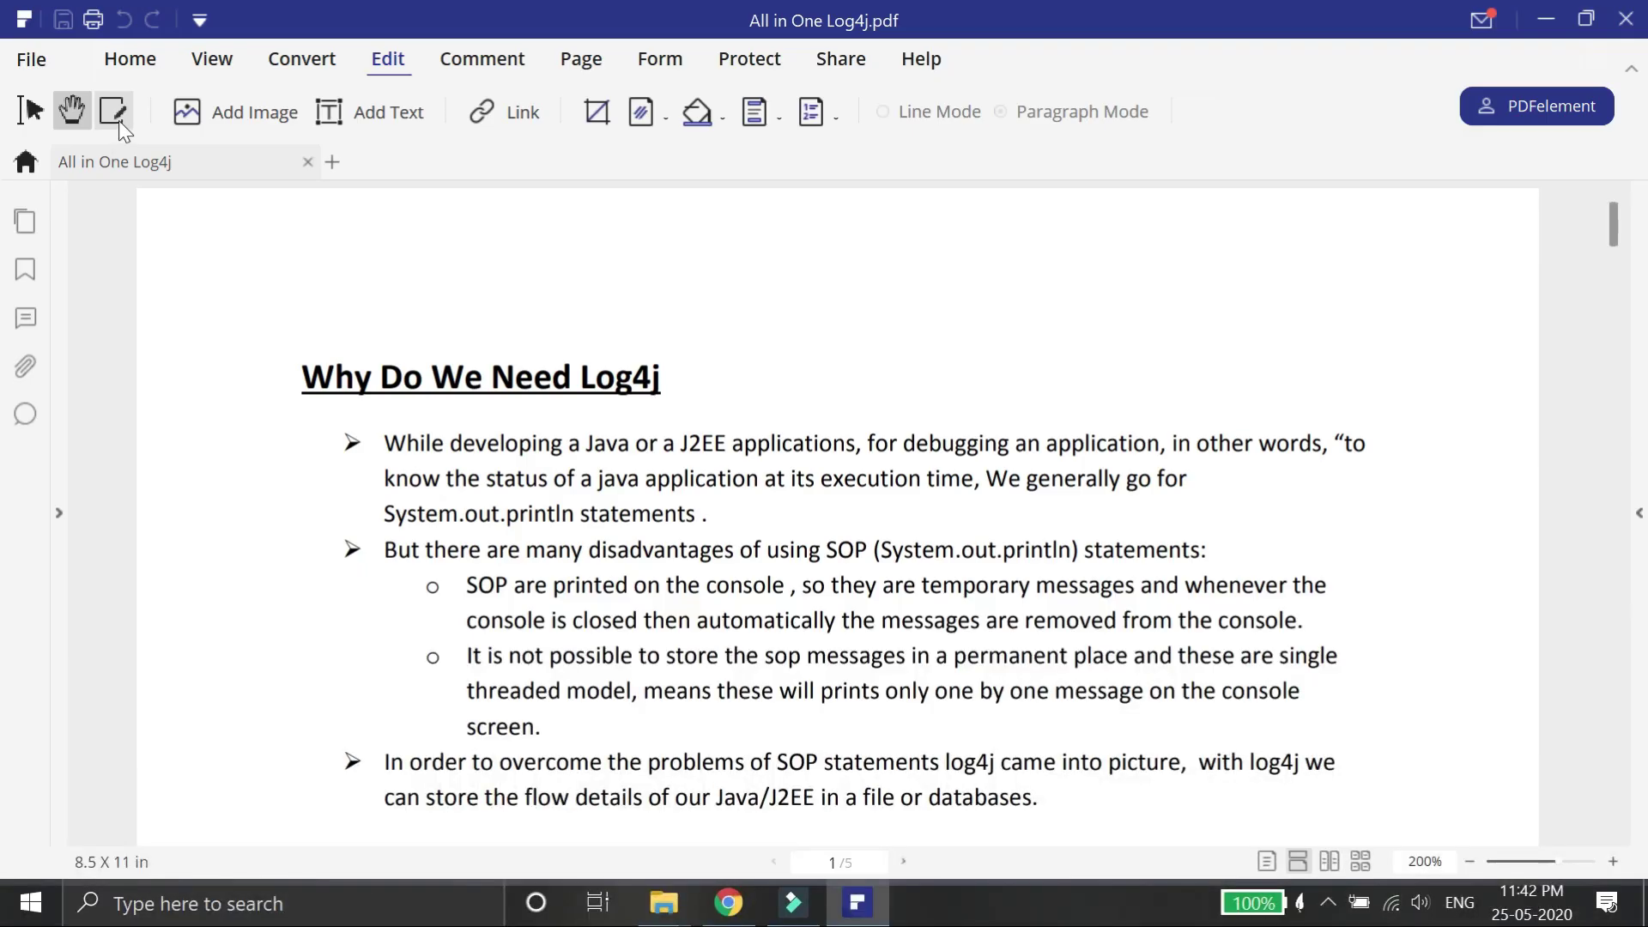
Delete the words "or a J2EE applications" from the first bullet of the All in One Log4j PDF.
{"action": "left_click", "coordinate": [118, 120]}
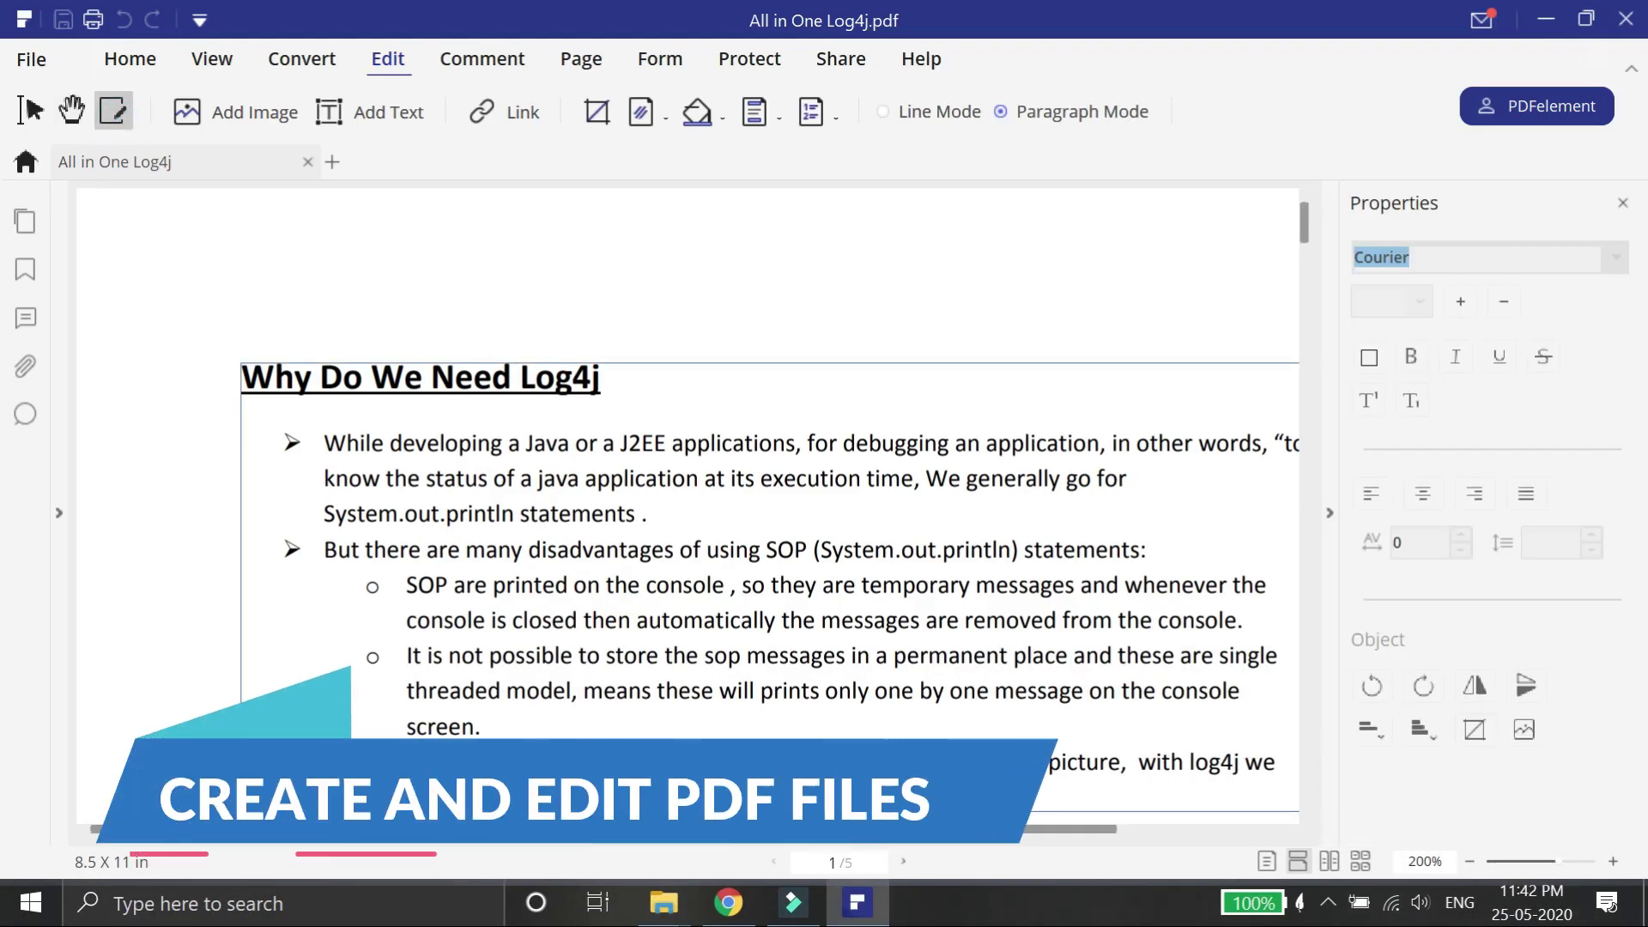
{"action": "left_click_drag", "start_coordinate": [795, 443], "coordinate": [722, 443]}
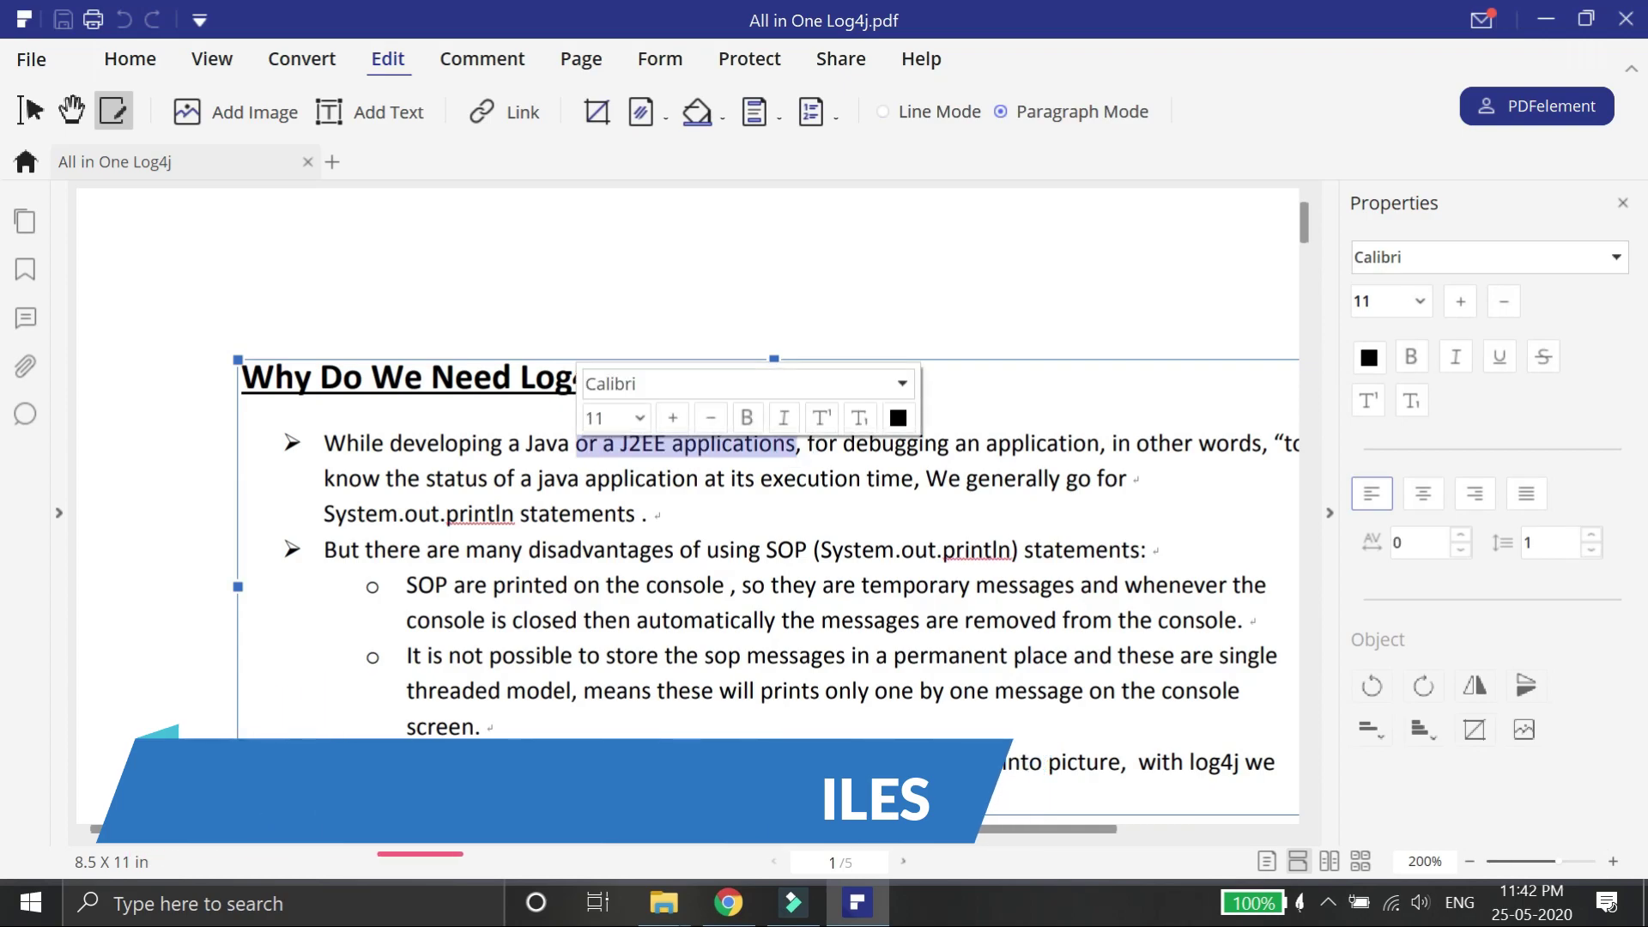
{"action": "key", "text": "BackSpace"}
{"action": "key", "text": "BackSpace"}
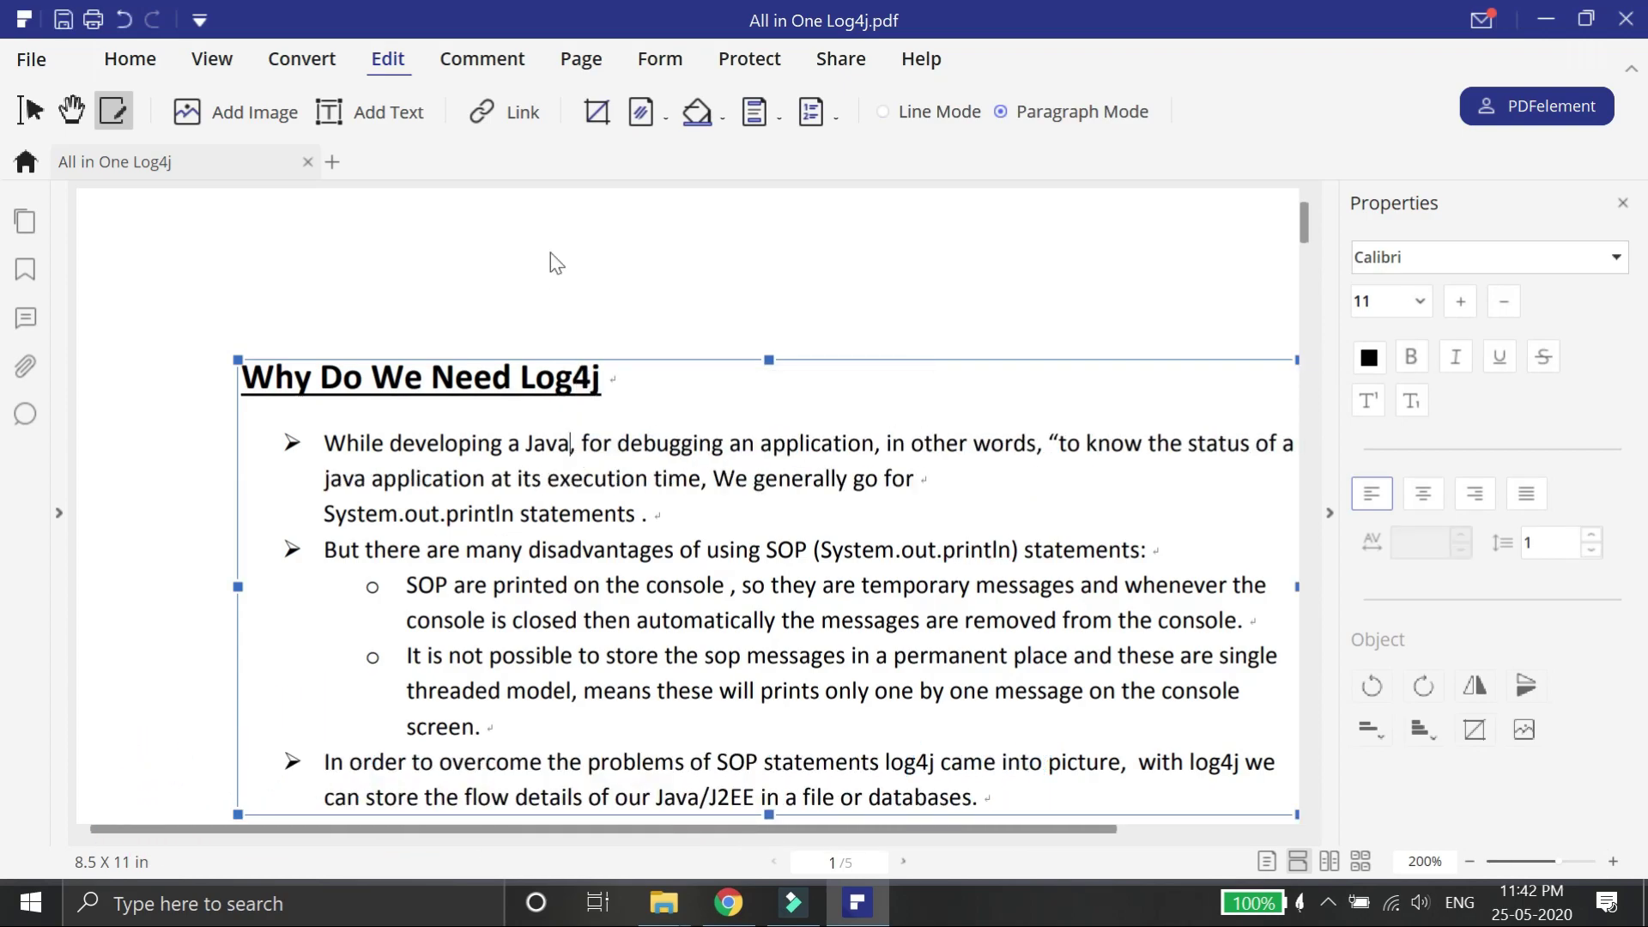
Try to add a solid yellow background at 100% opacity to page 1.
{"action": "left_click", "coordinate": [719, 124]}
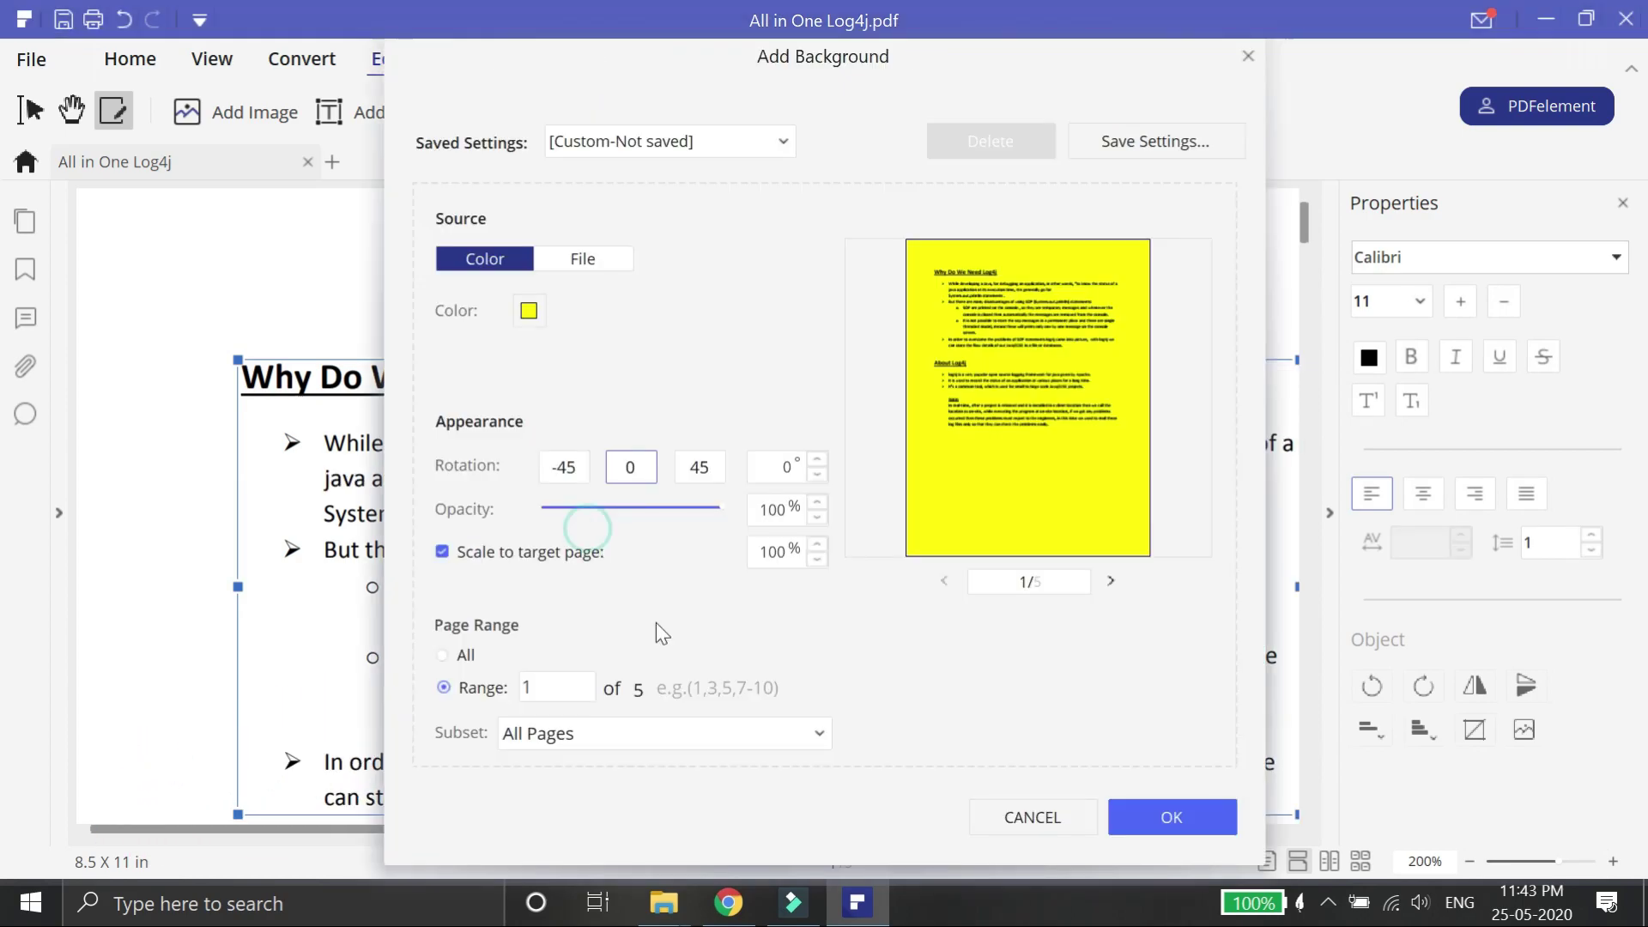
{"action": "left_click", "coordinate": [1183, 835]}
Insert "and Javascript" after "Java" in the first bullet and strike the inserted words through.
{"action": "type", "text": "and Javascript, for debugging an application, in other words, “to know"}
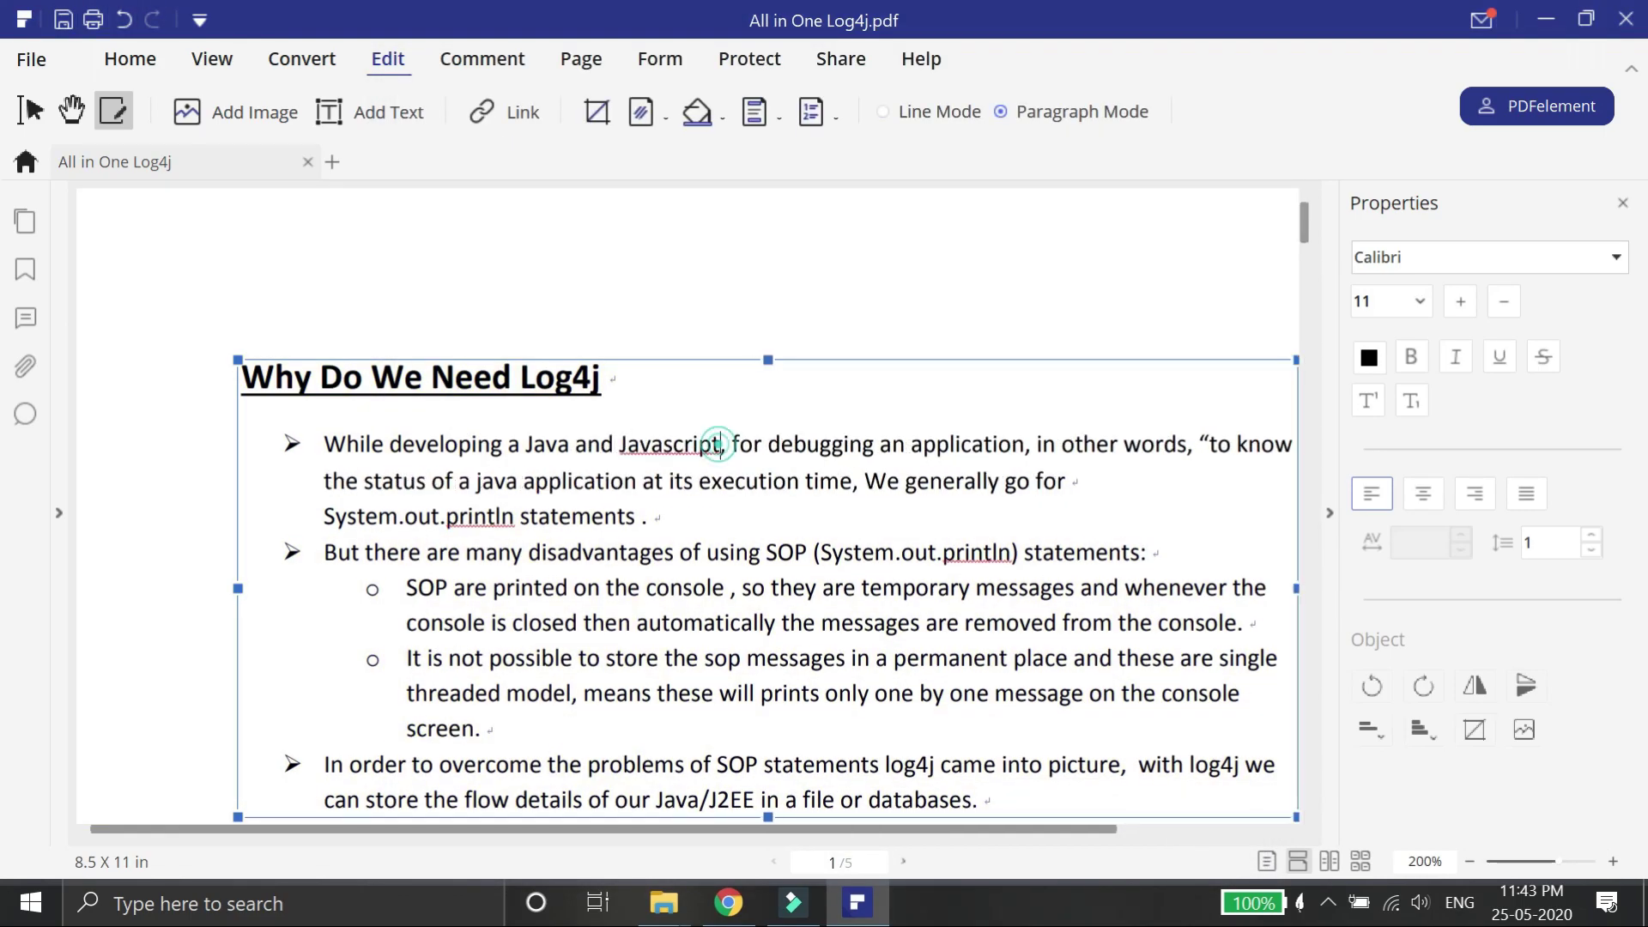
{"action": "left_click_drag", "start_coordinate": [720, 444], "coordinate": [575, 443]}
{"action": "left_click", "coordinate": [1543, 357]}
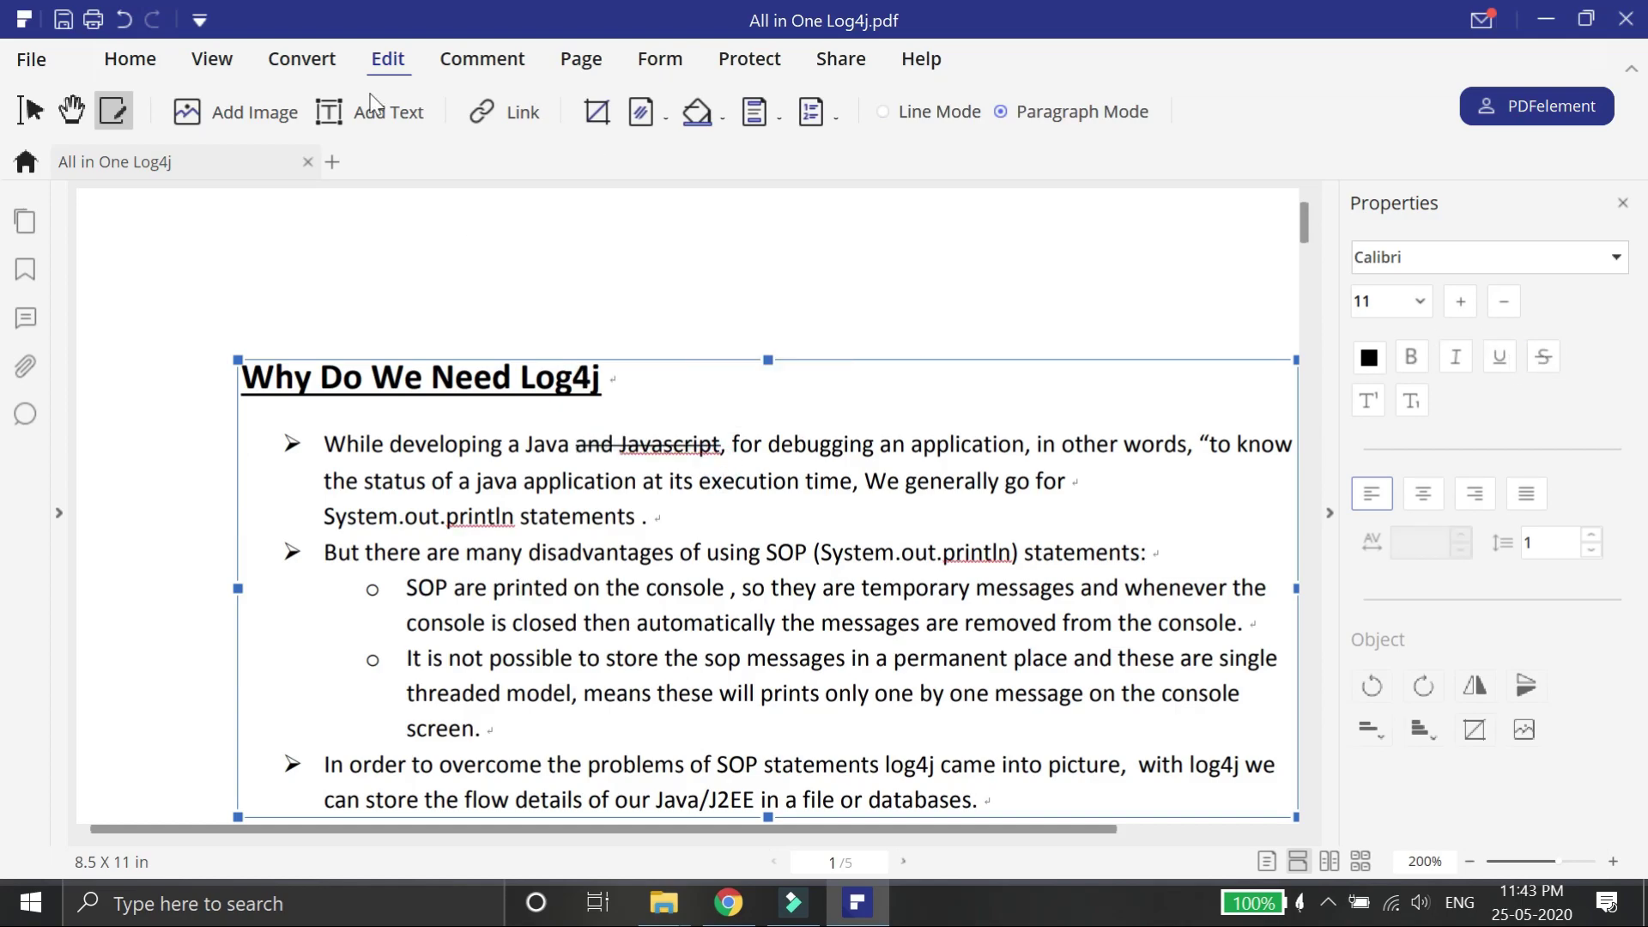
Insert the PDFelement logo image and place it above the heading, toward the right side of the page.
{"action": "left_click", "coordinate": [255, 111]}
{"action": "left_click", "coordinate": [579, 245]}
{"action": "left_click", "coordinate": [887, 644]}
{"action": "left_click_drag", "start_coordinate": [728, 298], "coordinate": [1185, 272]}
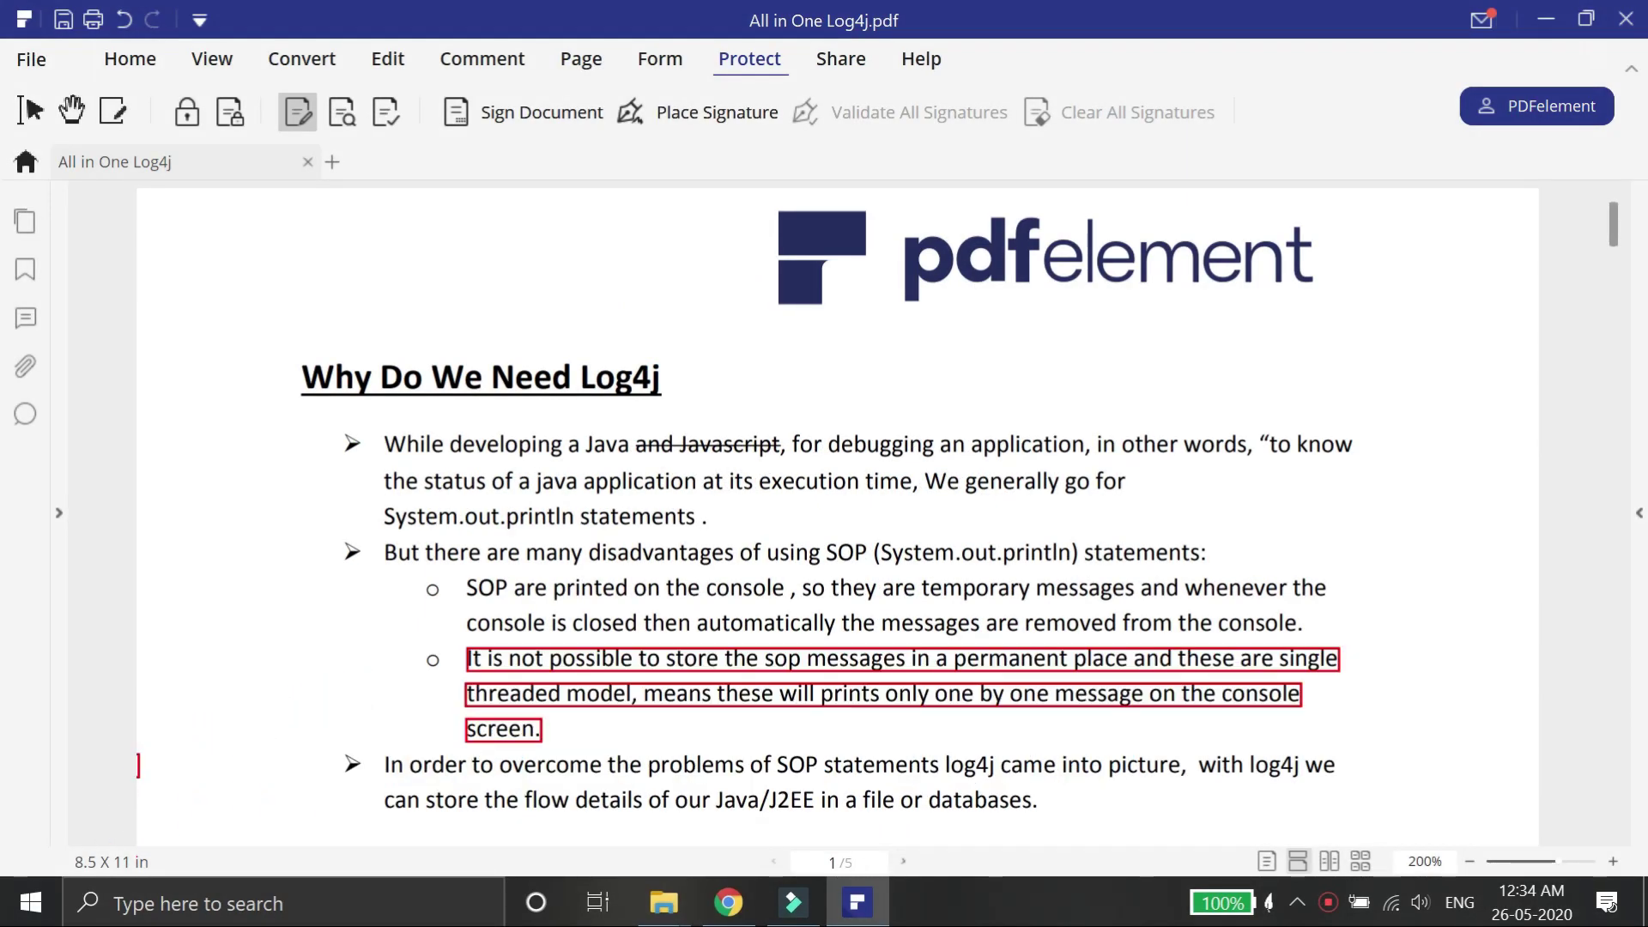
Apply the redaction to the marked text of the second sub-bullet, permanently removing its content.
{"action": "left_click", "coordinate": [386, 116]}
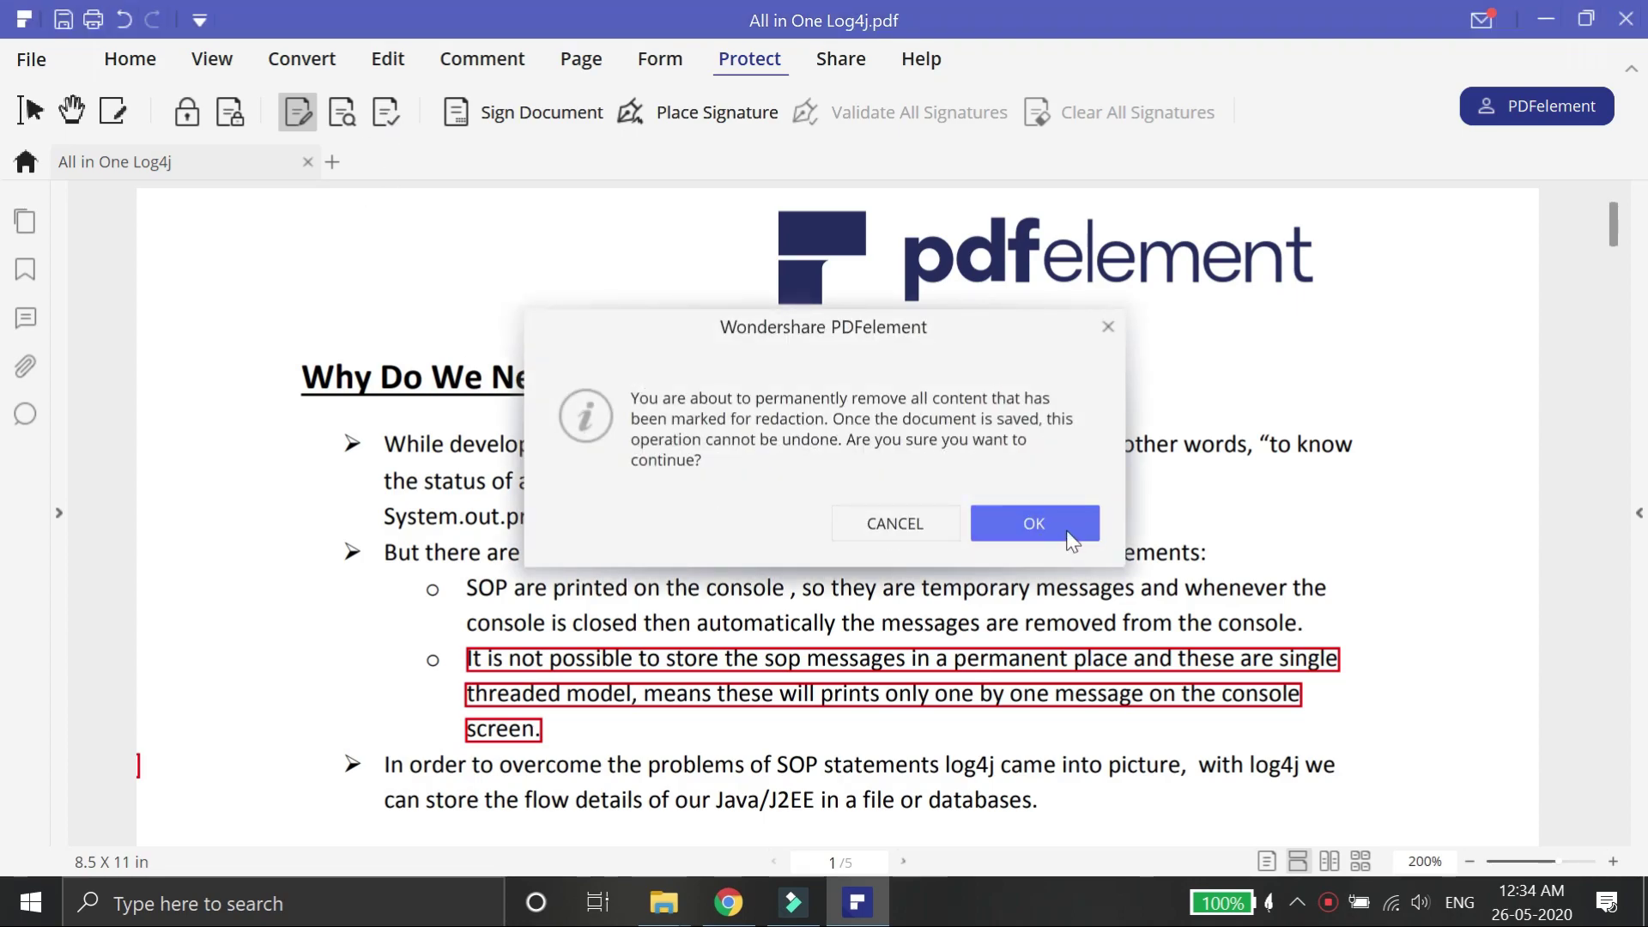
{"action": "left_click", "coordinate": [1069, 537]}
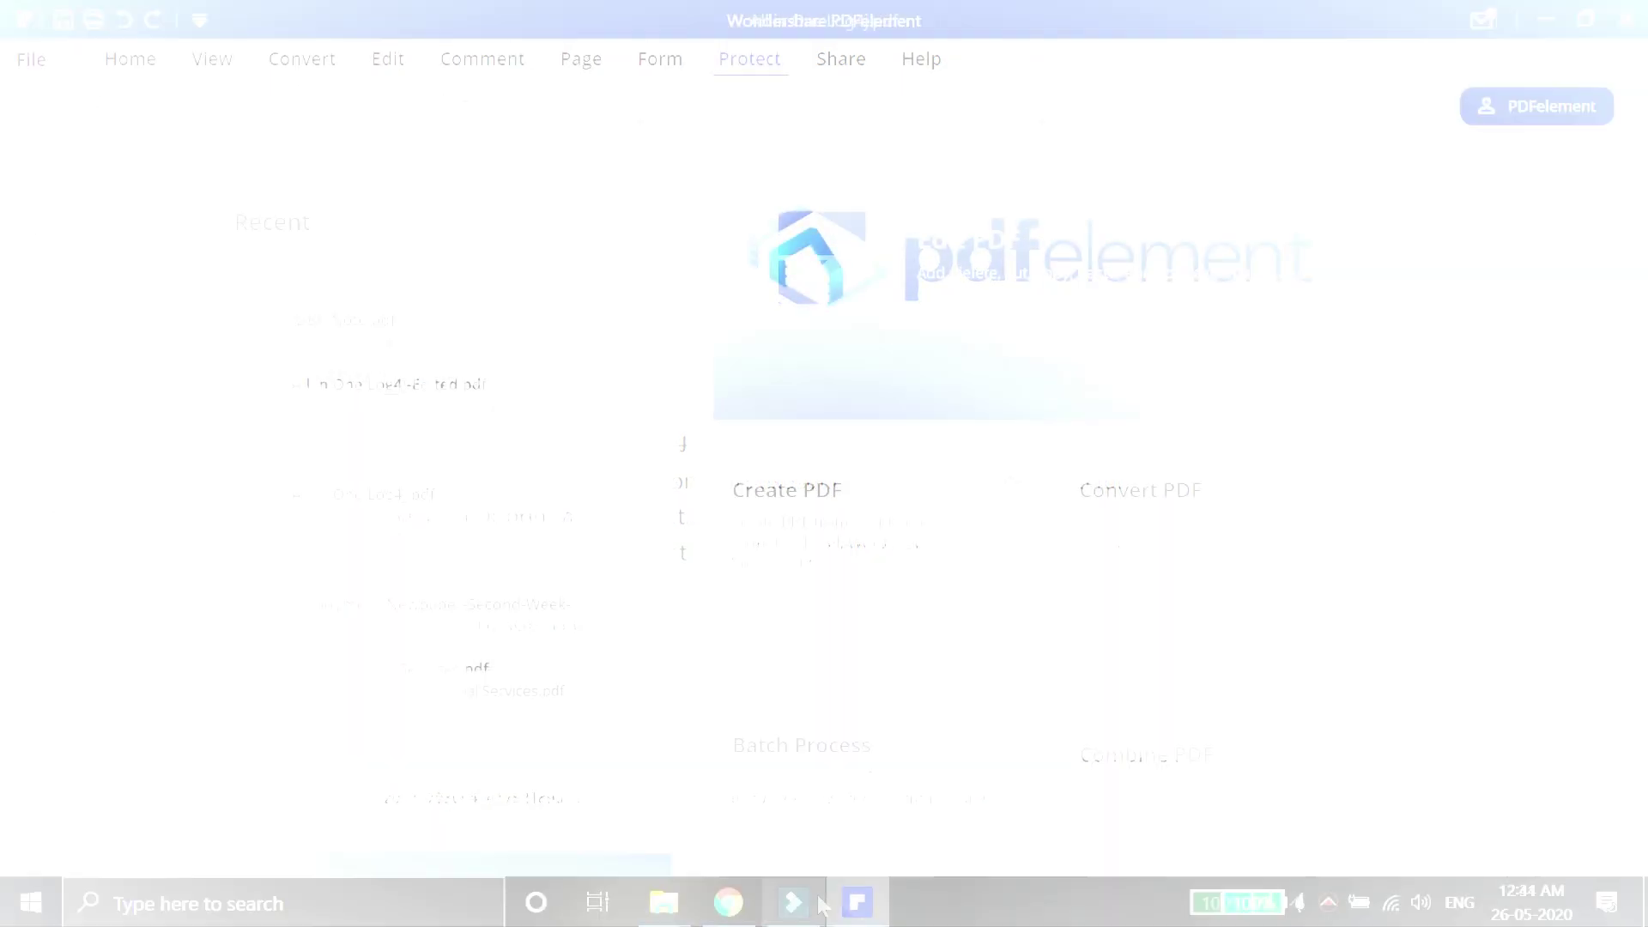
Open JDBC Note.pdf for editing and rotate the scanned image on page 2 counterclockwise so its text reads upright.
{"action": "left_click", "coordinate": [388, 342]}
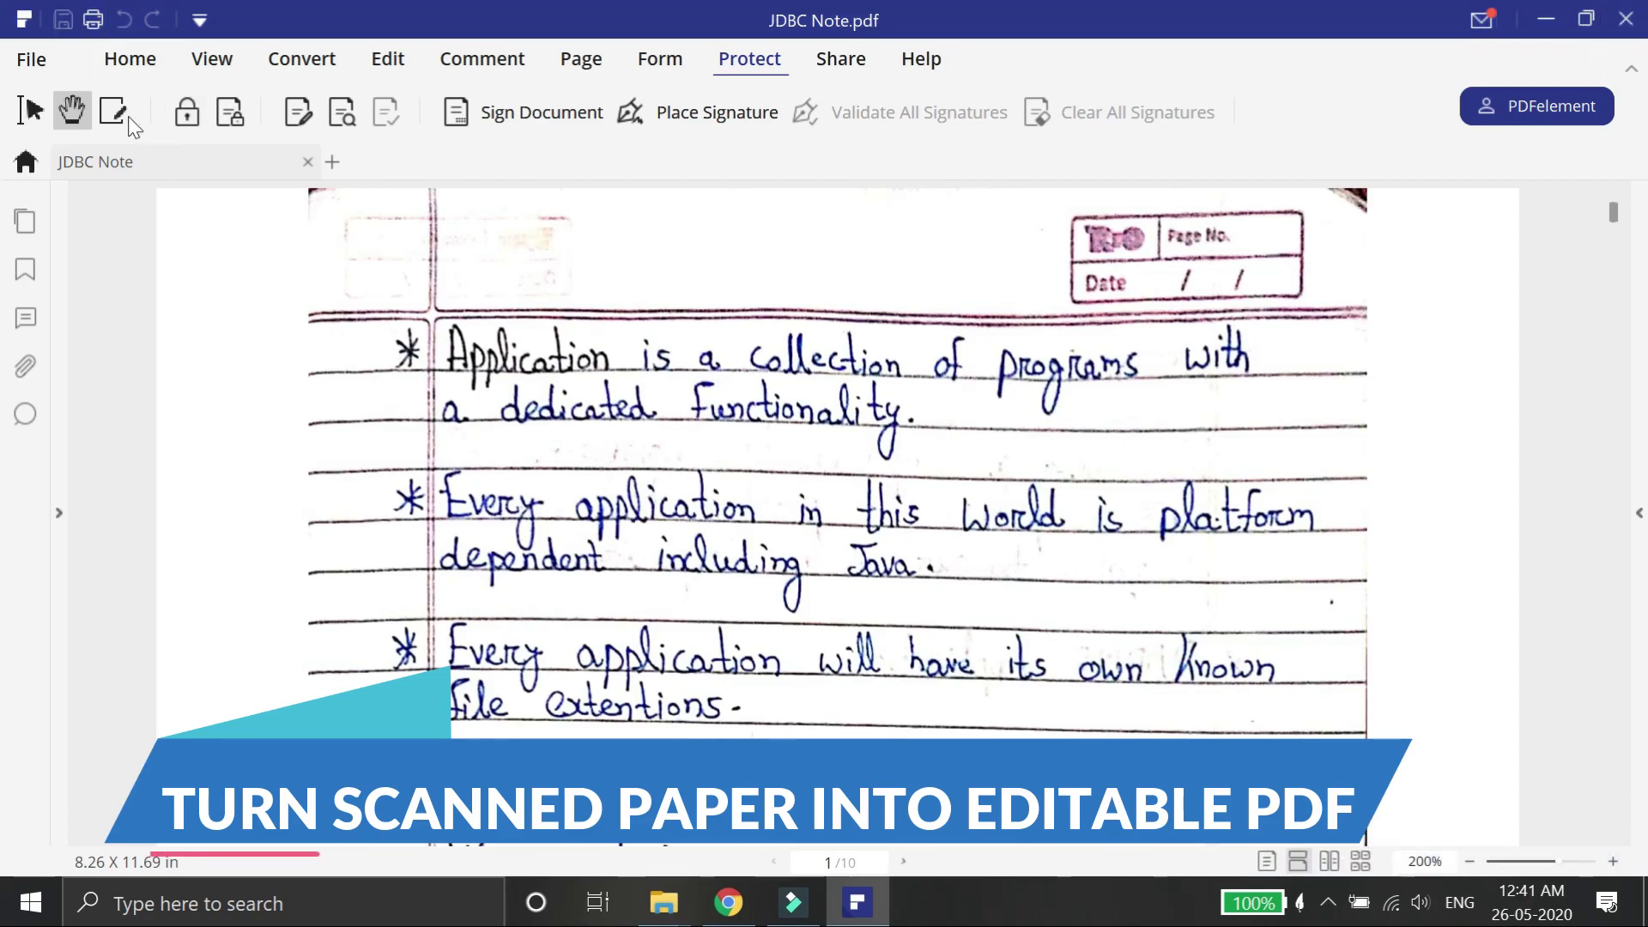
{"action": "left_click", "coordinate": [127, 116]}
{"action": "scroll", "coordinate": [848, 509], "scroll_direction": "down", "scroll_amount": 20}
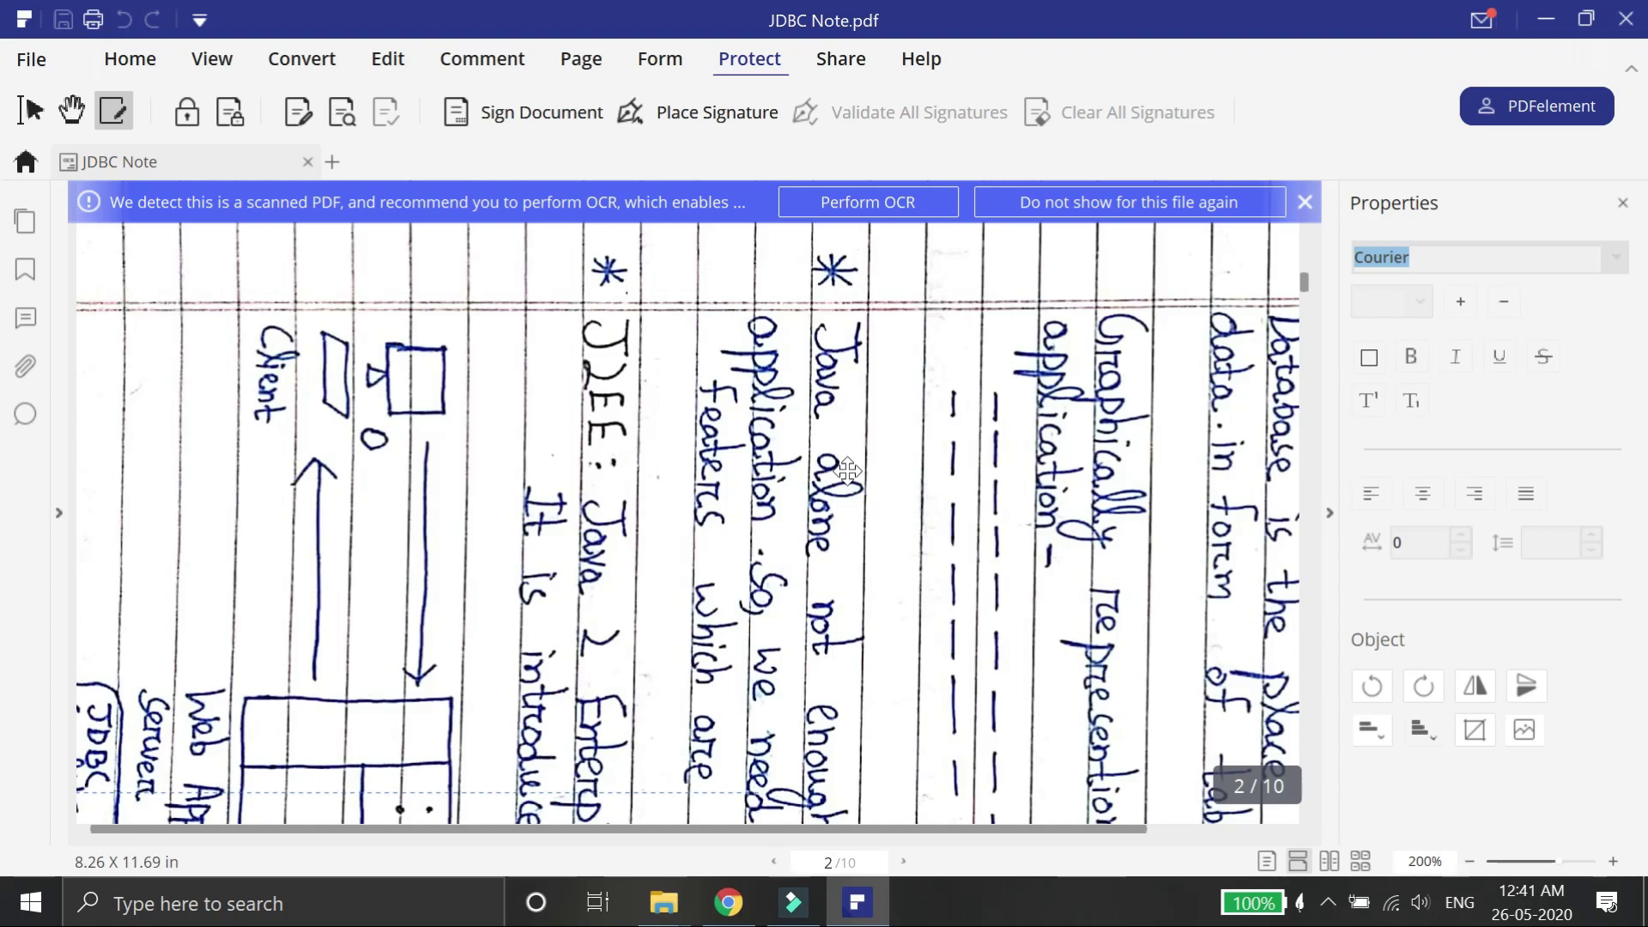
{"action": "left_click", "coordinate": [1373, 684]}
Move the rotated scan on page 2 to the right, away from the page's left edge.
{"action": "scroll", "coordinate": [240, 713], "scroll_direction": "down", "scroll_amount": 10}
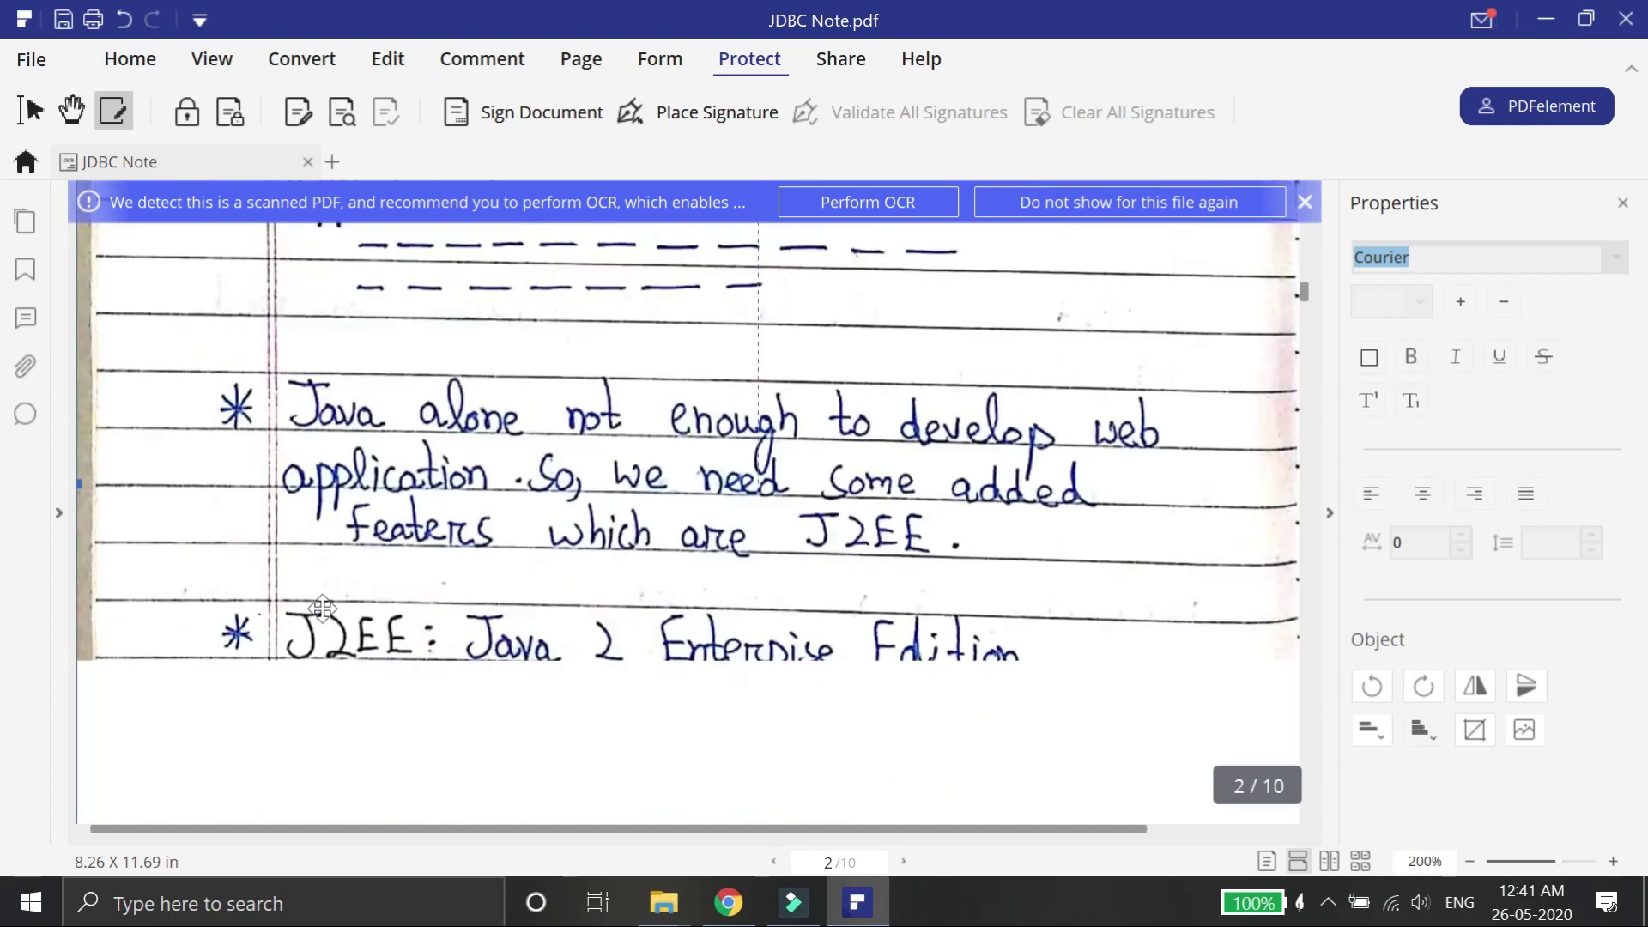
{"action": "left_click_drag", "start_coordinate": [80, 440], "coordinate": [357, 258]}
{"action": "scroll", "coordinate": [601, 429], "scroll_direction": "up", "scroll_amount": 5}
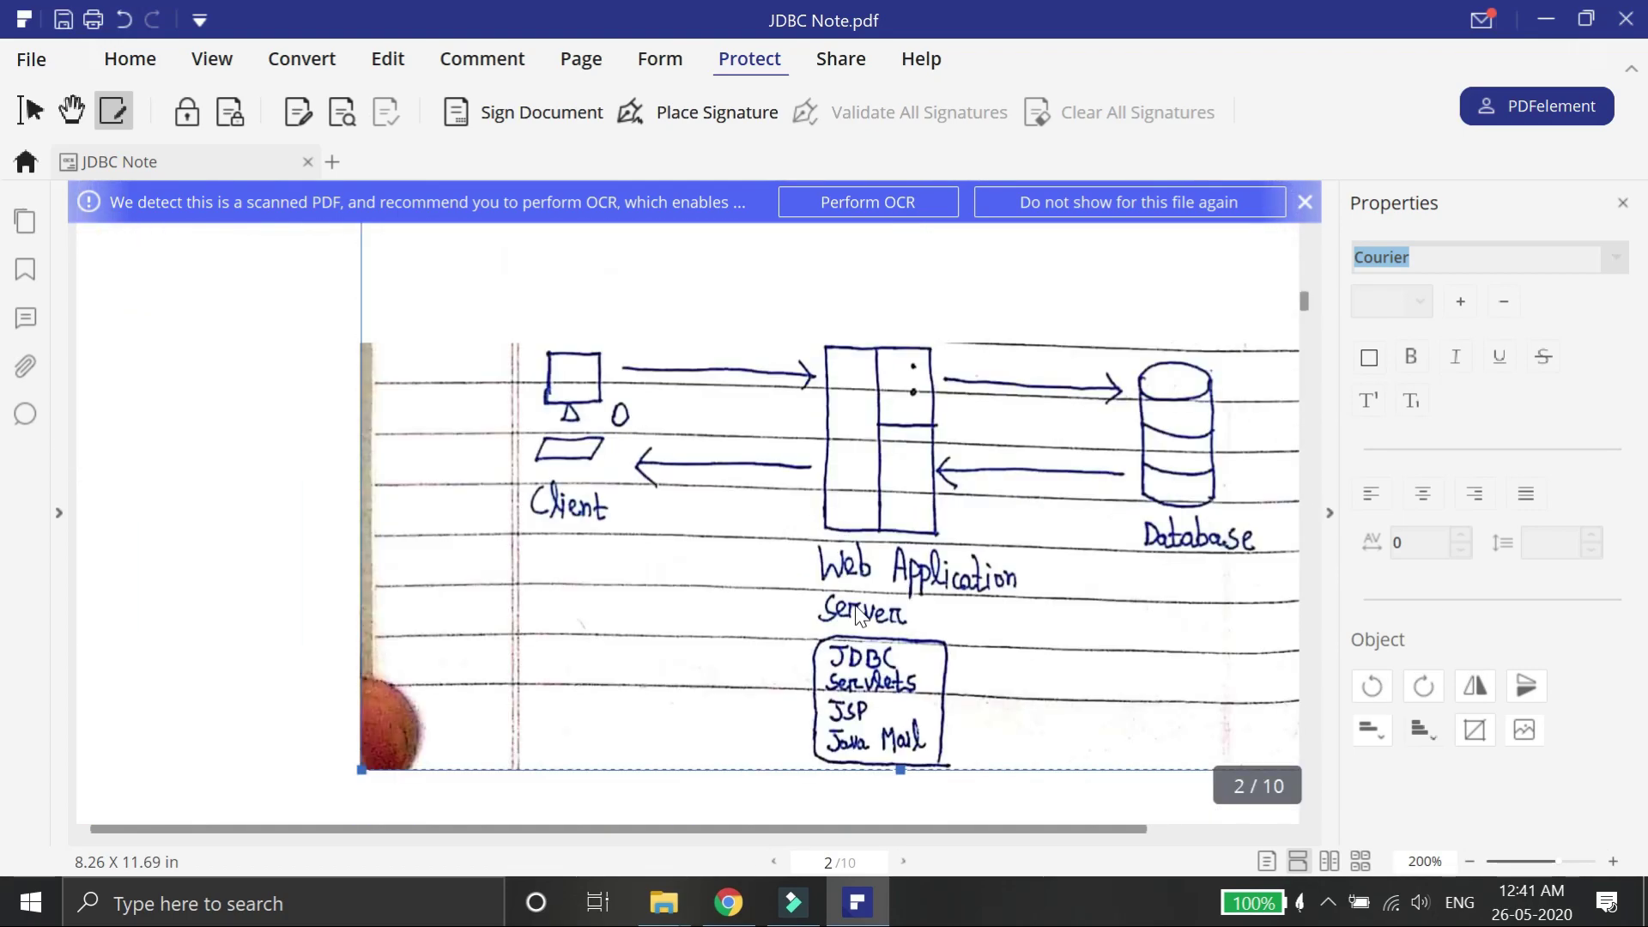
Crop the scanned image on page 2 to trim away its left and bottom margins.
{"action": "left_click", "coordinate": [1475, 738]}
{"action": "scroll", "coordinate": [117, 515], "scroll_direction": "down", "scroll_amount": 5}
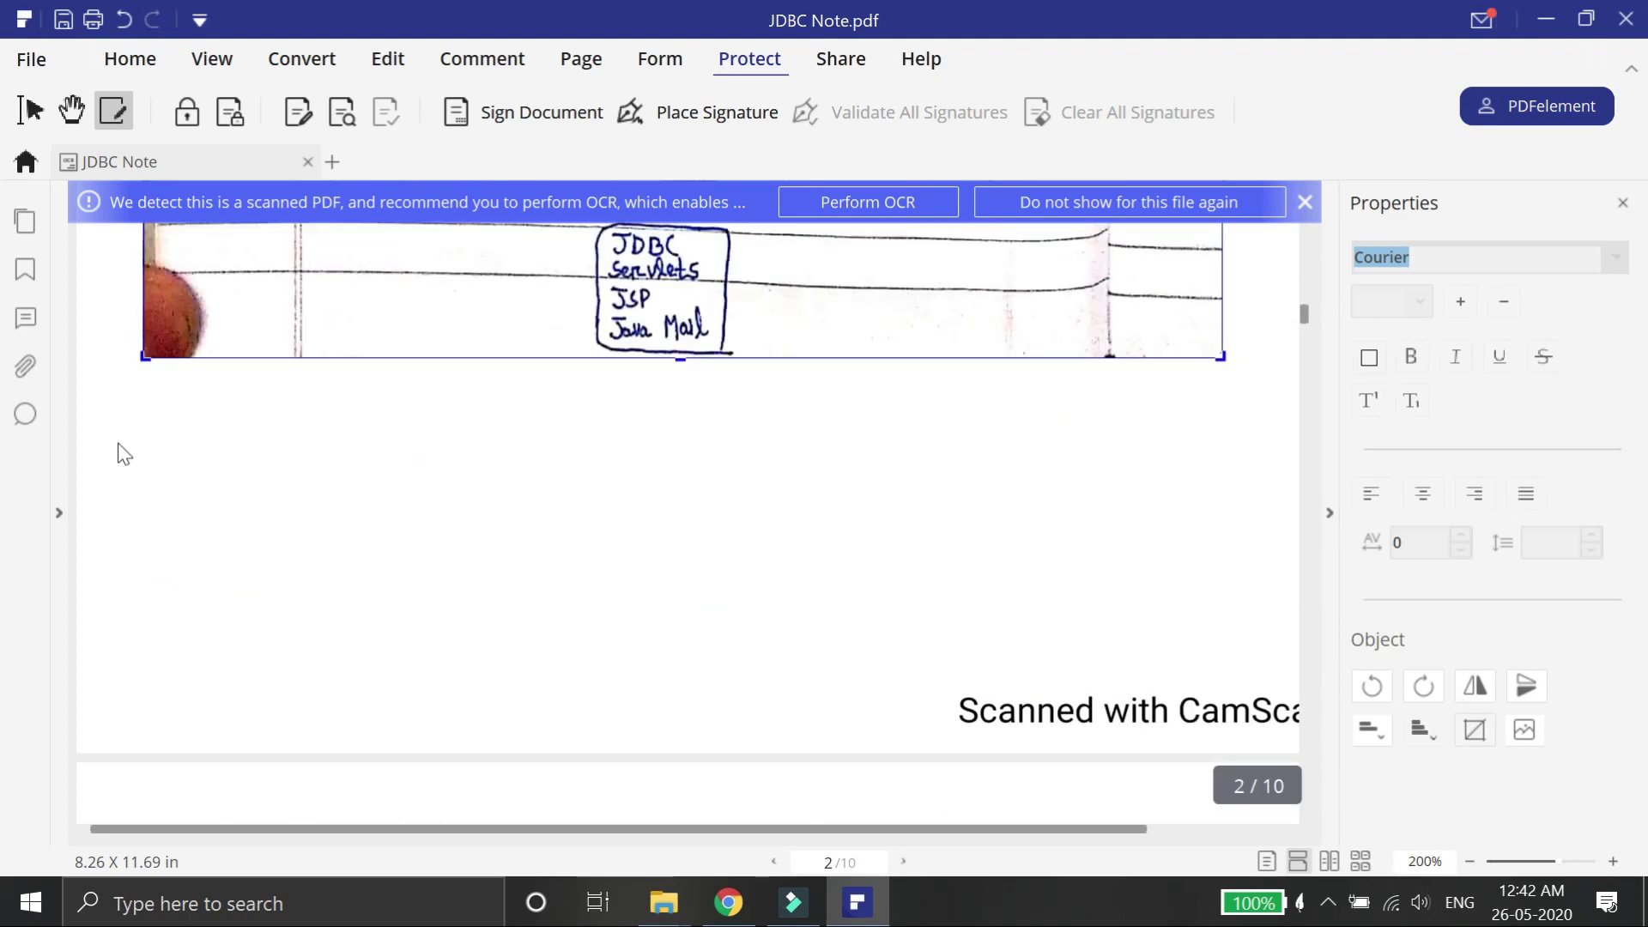
{"action": "left_click_drag", "start_coordinate": [143, 283], "coordinate": [266, 283]}
{"action": "scroll", "coordinate": [361, 457], "scroll_direction": "up", "scroll_amount": 5}
{"action": "scroll", "coordinate": [361, 458], "scroll_direction": "down", "scroll_amount": 1}
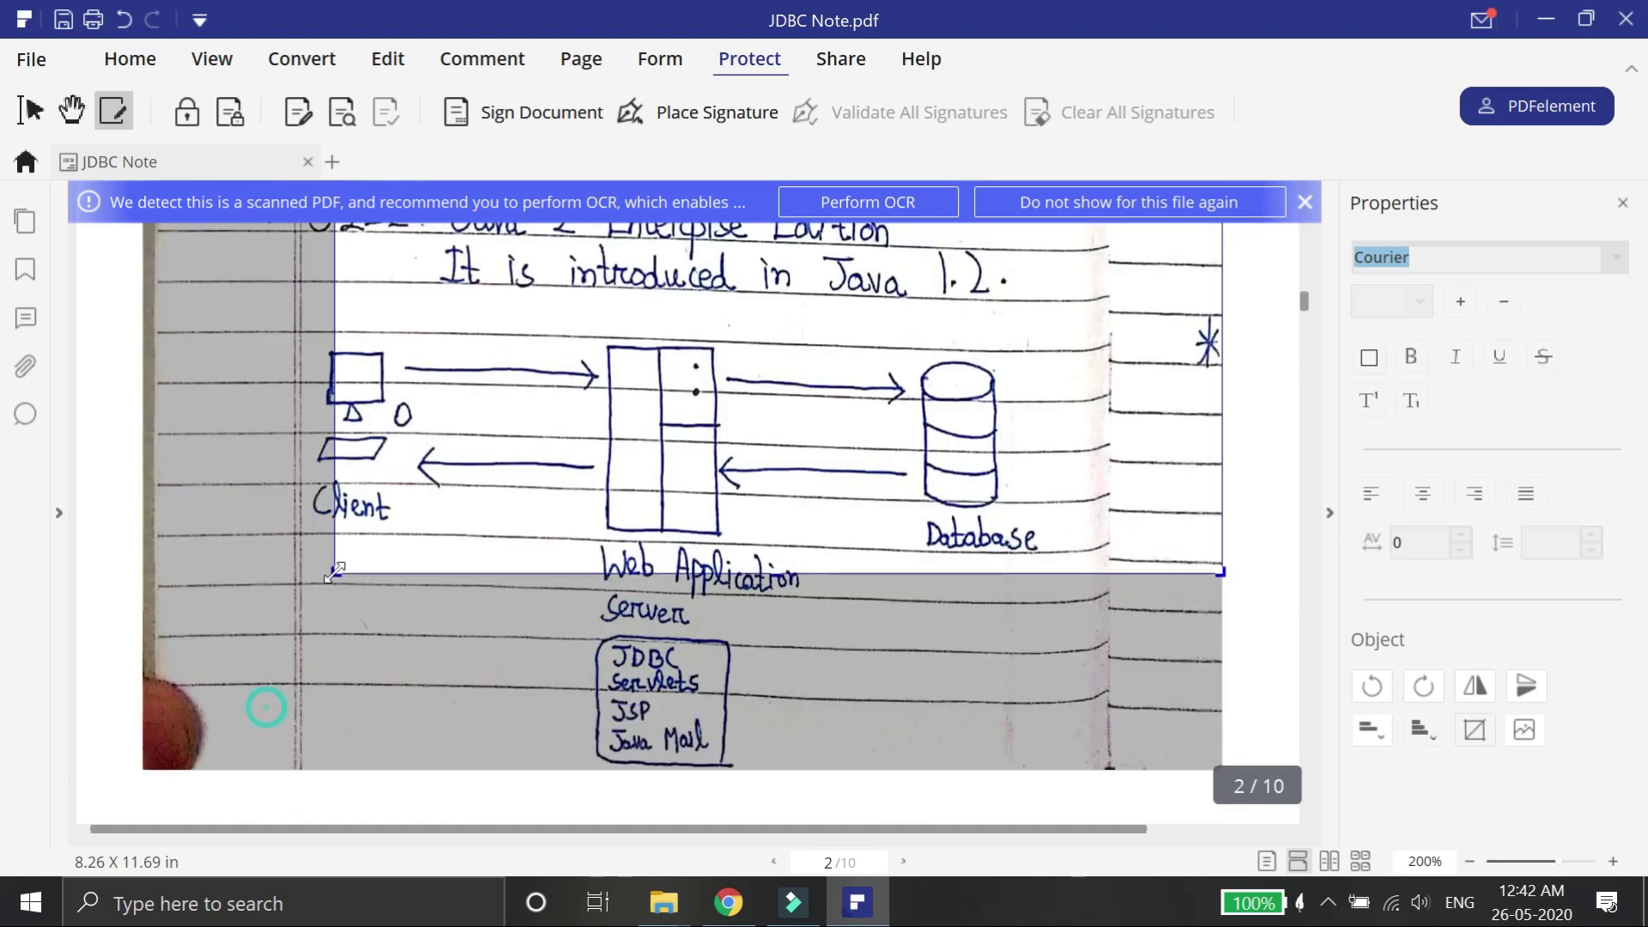
{"action": "left_click_drag", "start_coordinate": [265, 699], "coordinate": [258, 623]}
{"action": "left_click", "coordinate": [814, 623]}
{"action": "scroll", "coordinate": [1039, 595], "scroll_direction": "up", "scroll_amount": 1}
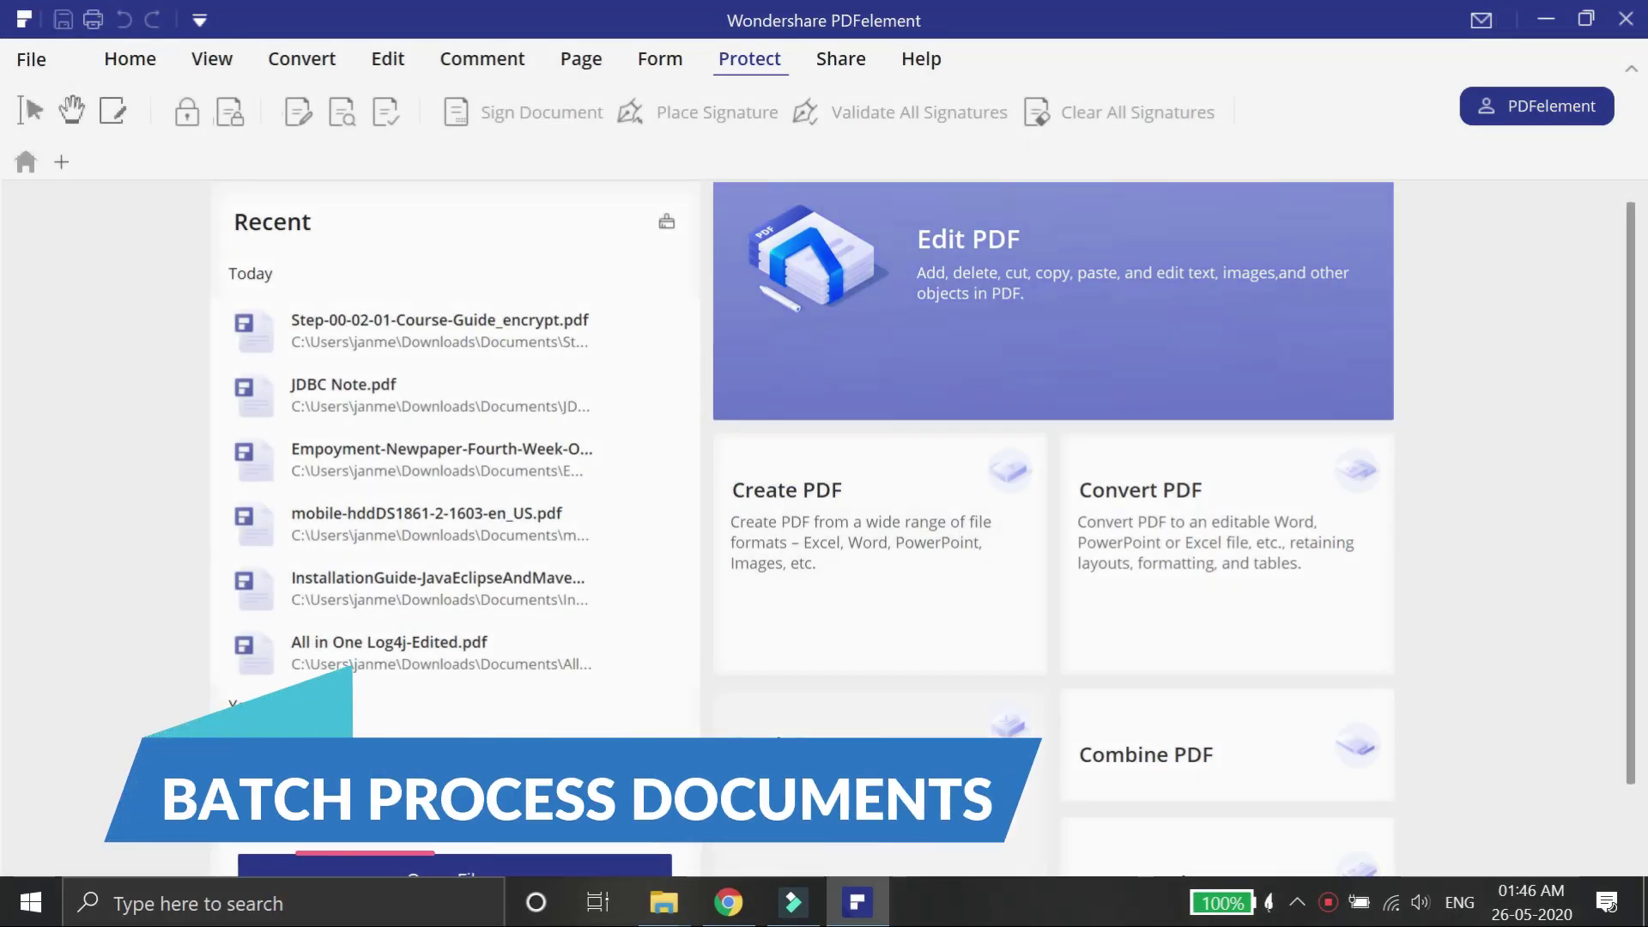
Start a batch encryption process and add all PDF files from the Documents folder in Downloads.
{"action": "left_click", "coordinate": [859, 756]}
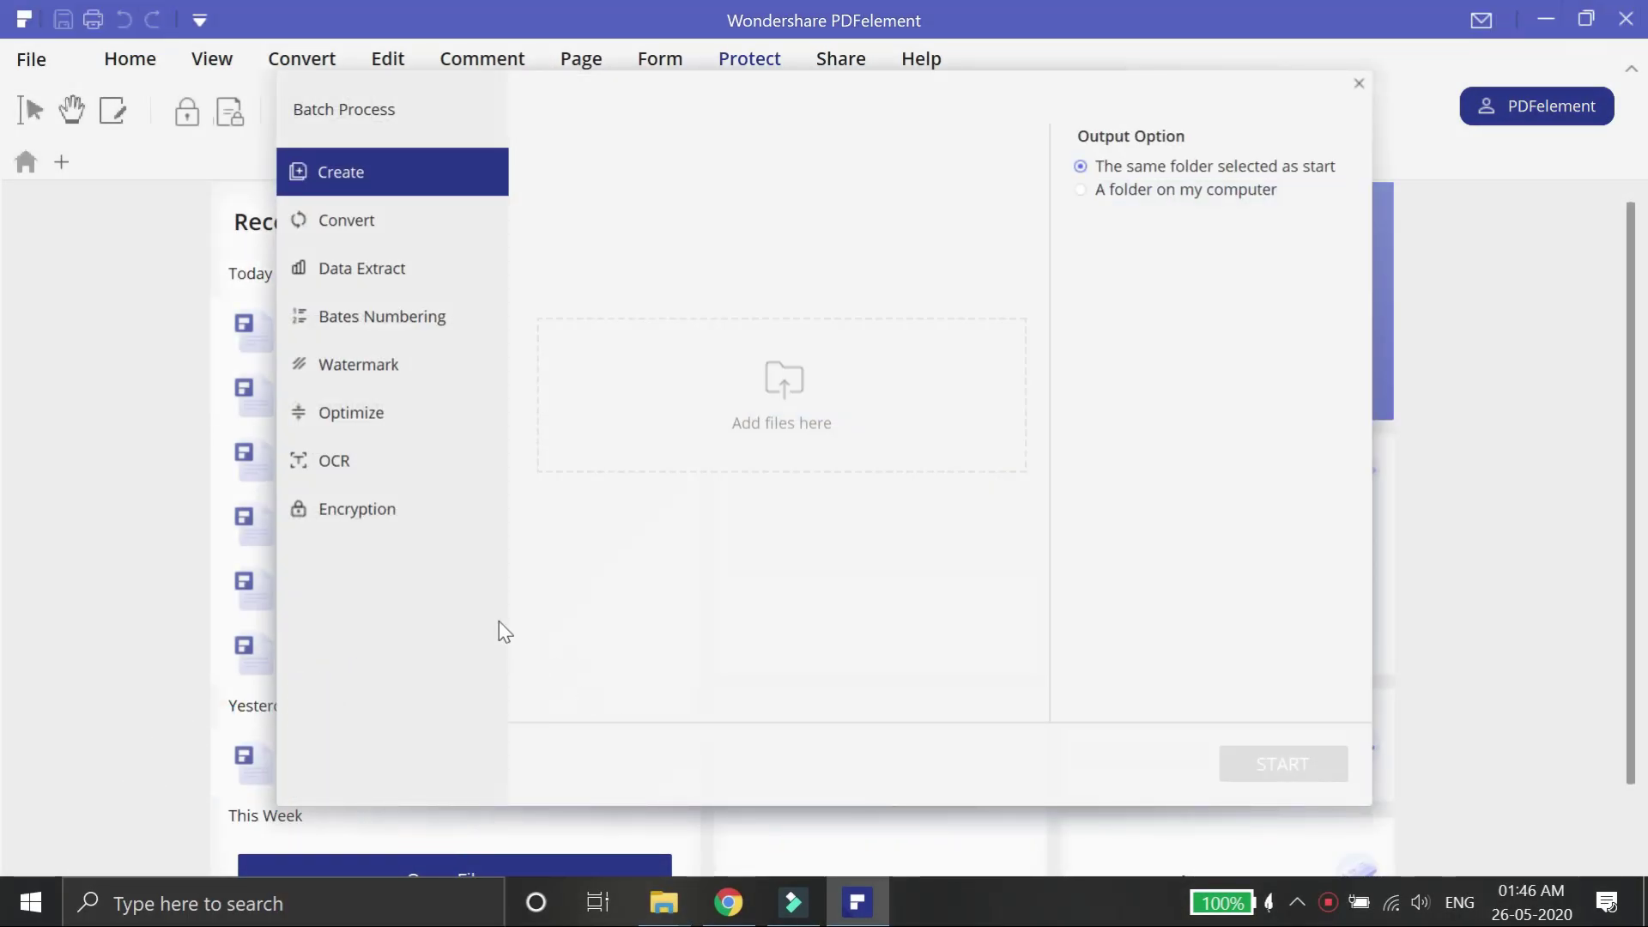
{"action": "left_click", "coordinate": [371, 515]}
{"action": "left_click", "coordinate": [747, 379]}
{"action": "left_click", "coordinate": [534, 297]}
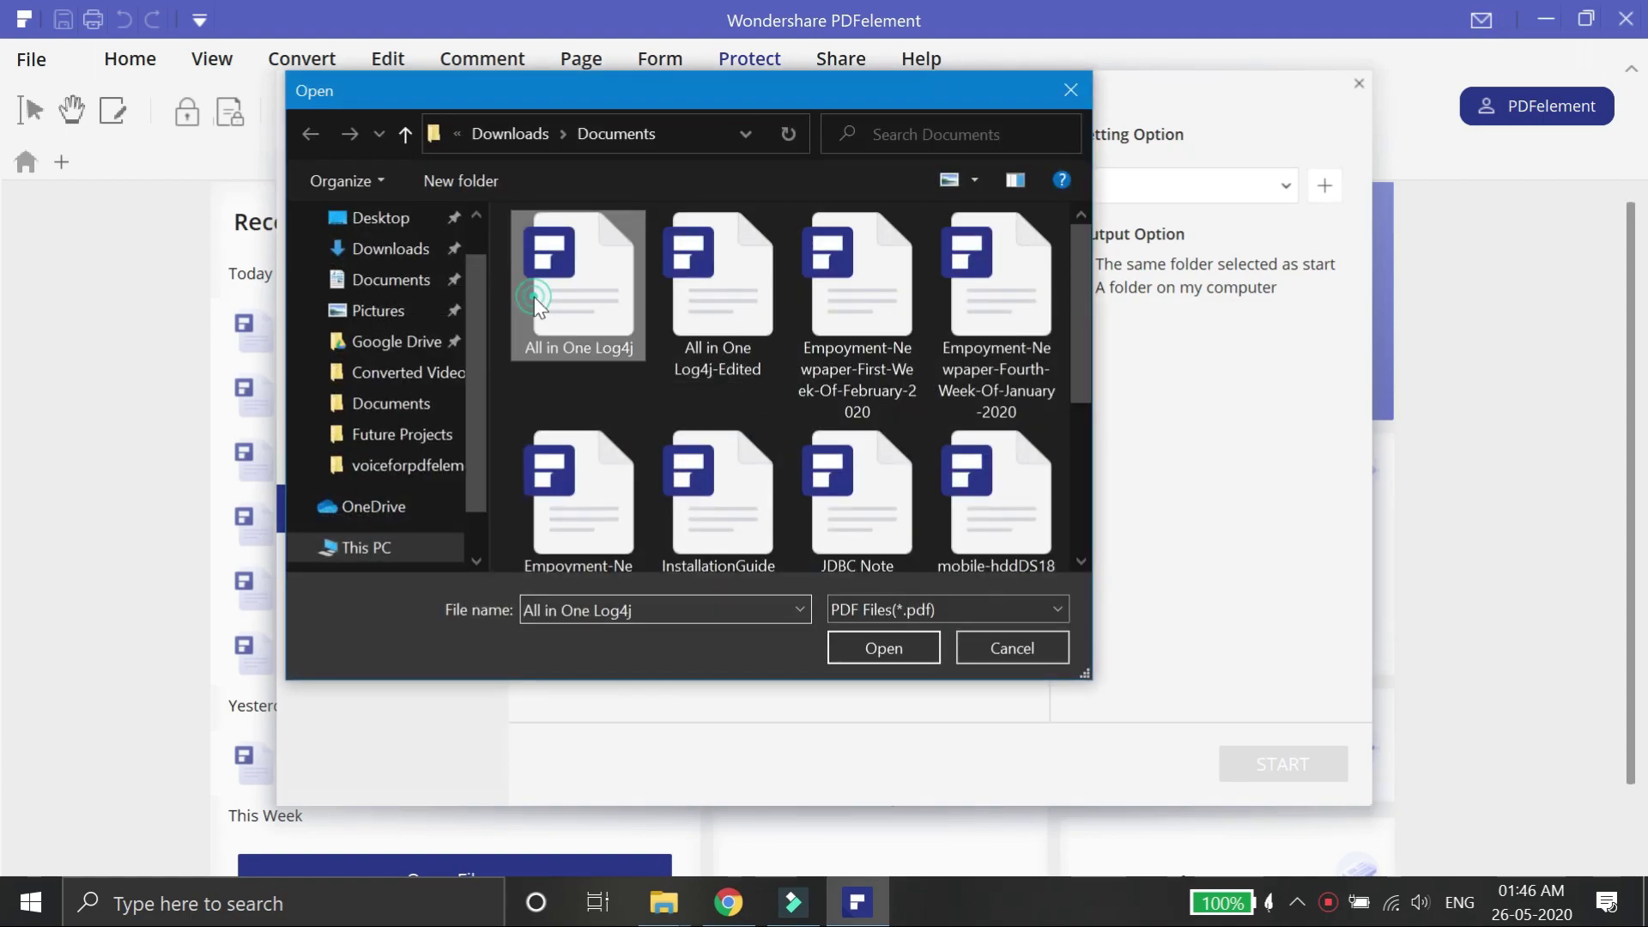
{"action": "key", "text": "ctrl+a"}
{"action": "scroll", "coordinate": [714, 369], "scroll_direction": "down", "scroll_amount": 3}
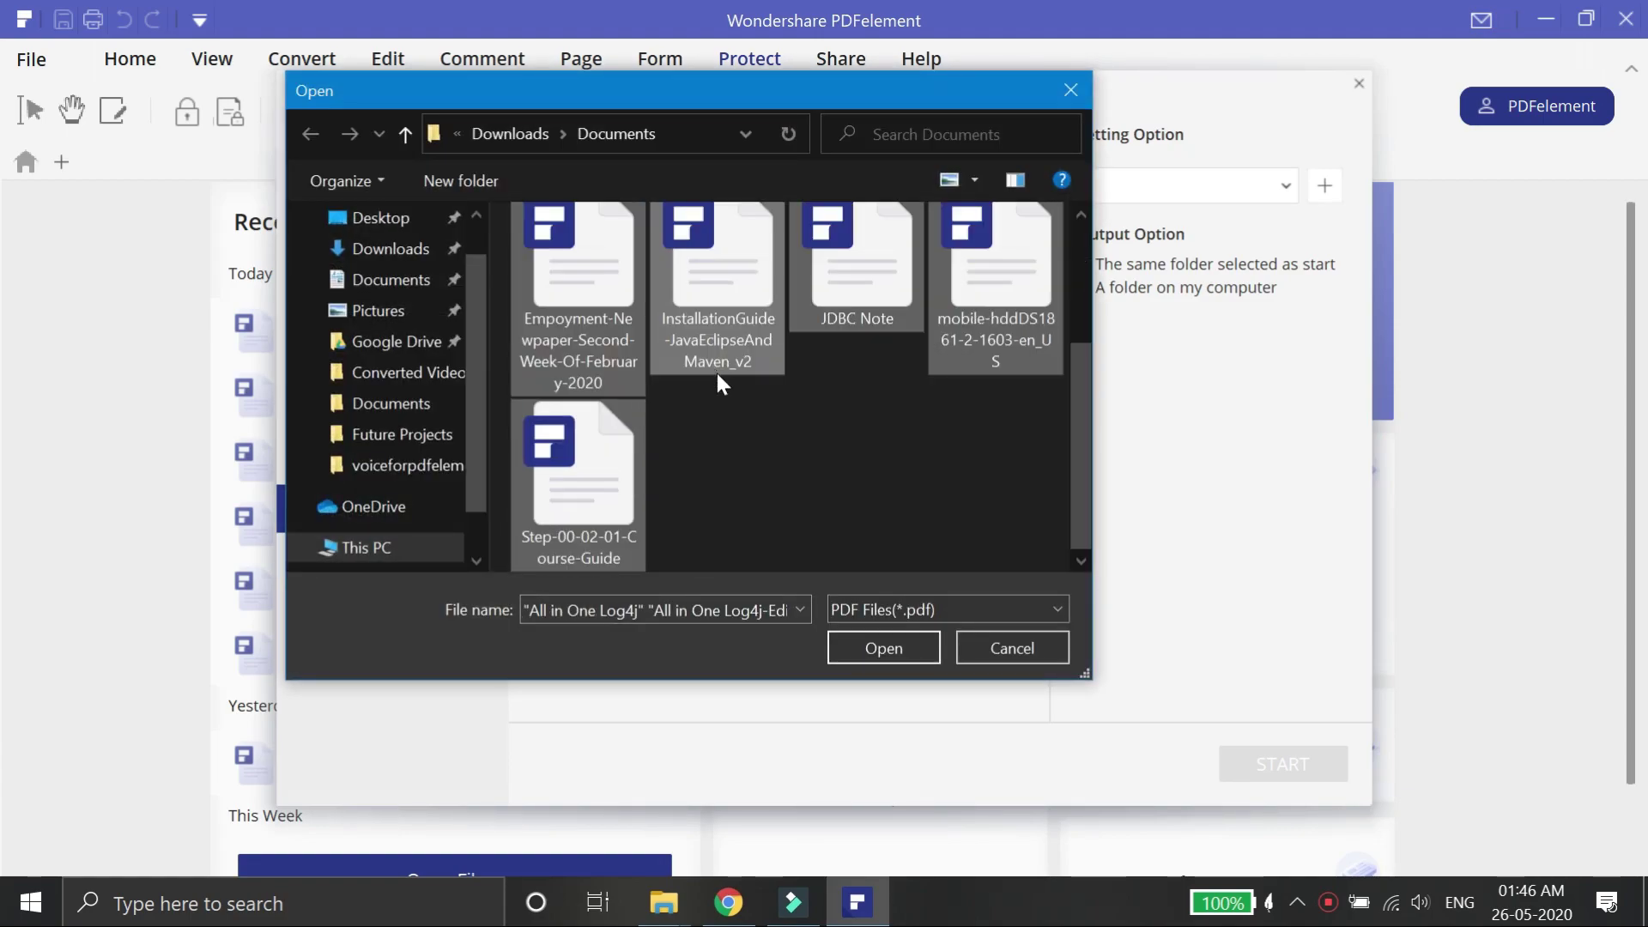
{"action": "left_click", "coordinate": [882, 656]}
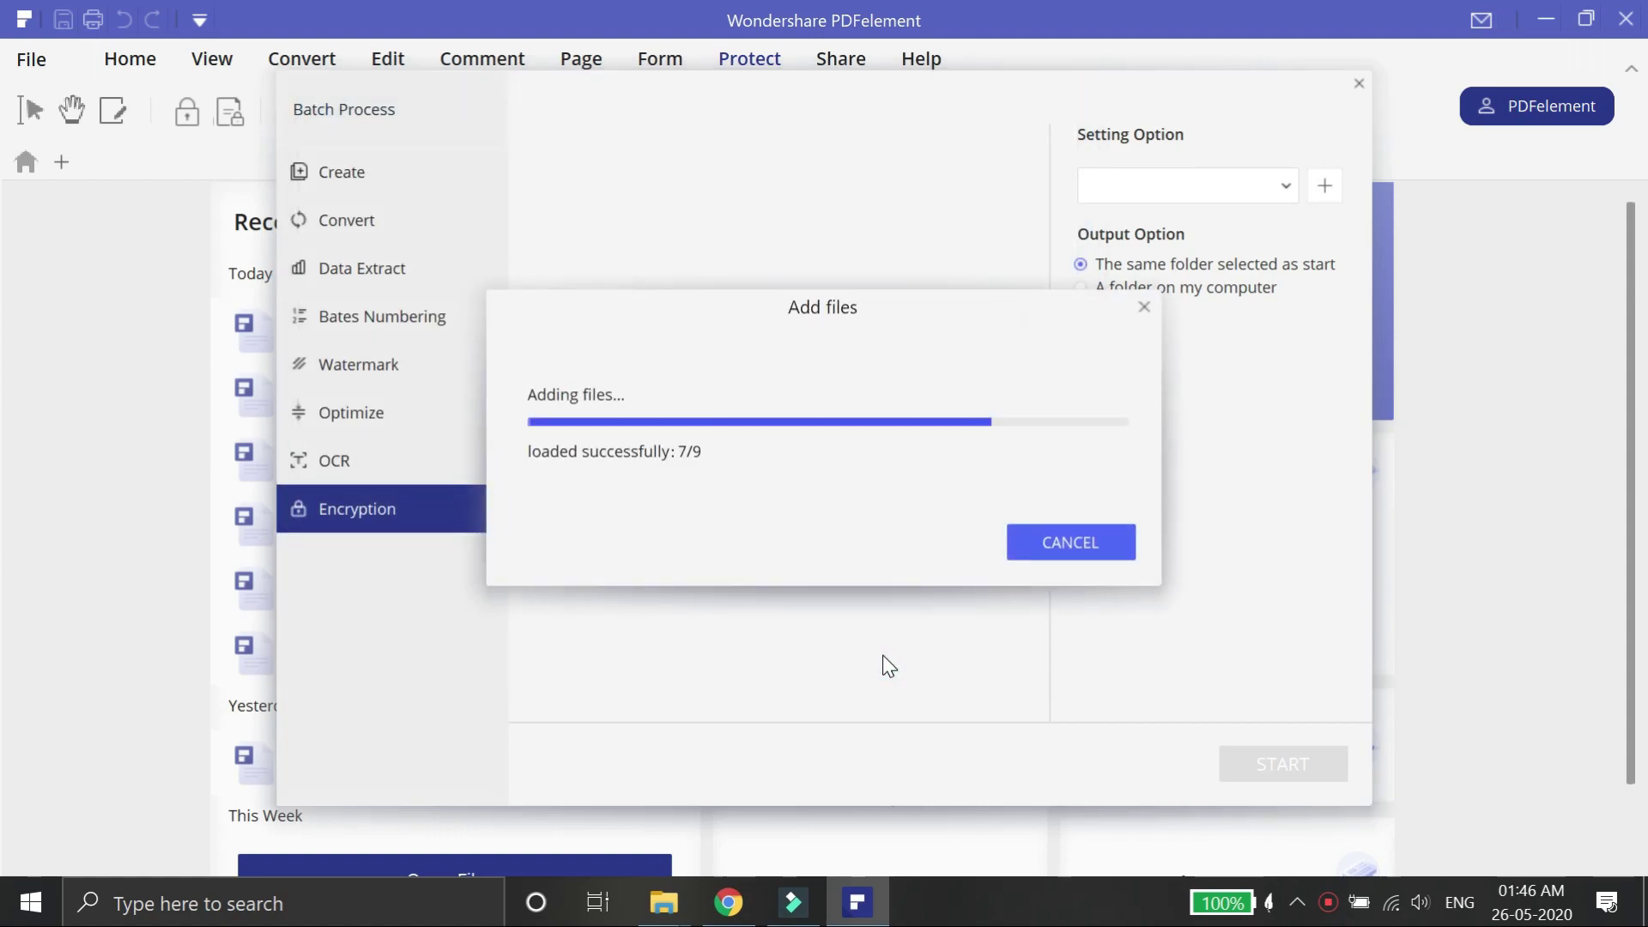
Require a password to open the documents, enter and confirm the open password, and apply the encryption to the batch.
{"action": "scroll", "coordinate": [798, 515], "scroll_direction": "down", "scroll_amount": 3}
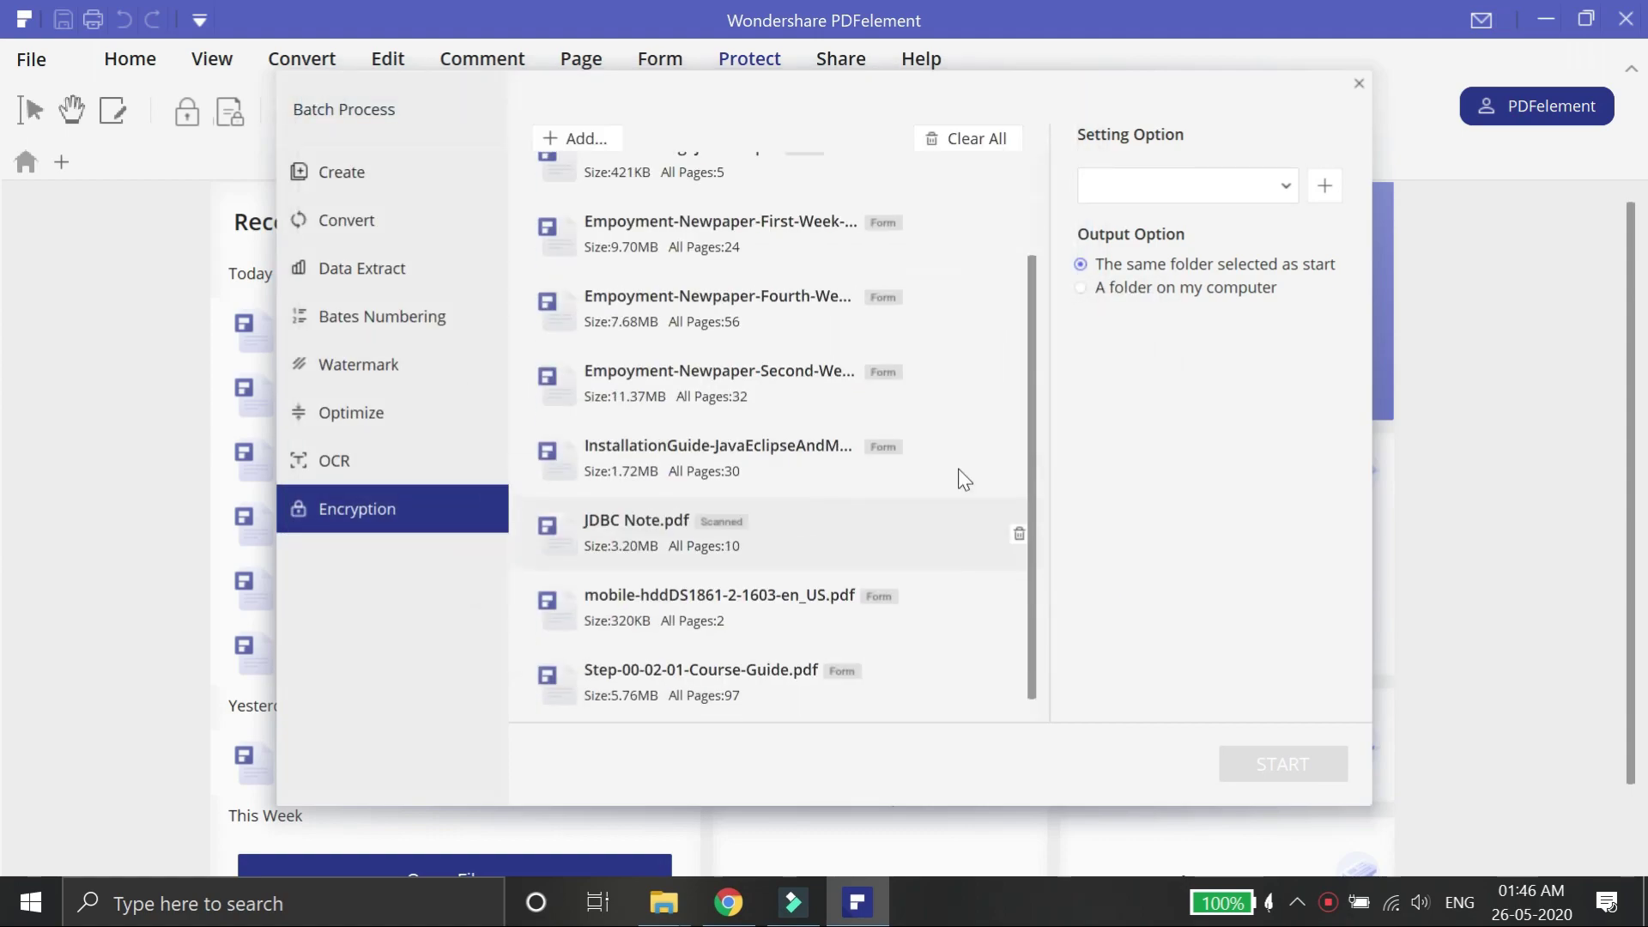
{"action": "left_click", "coordinate": [1339, 188]}
{"action": "left_click", "coordinate": [470, 229]}
{"action": "left_click", "coordinate": [730, 258]}
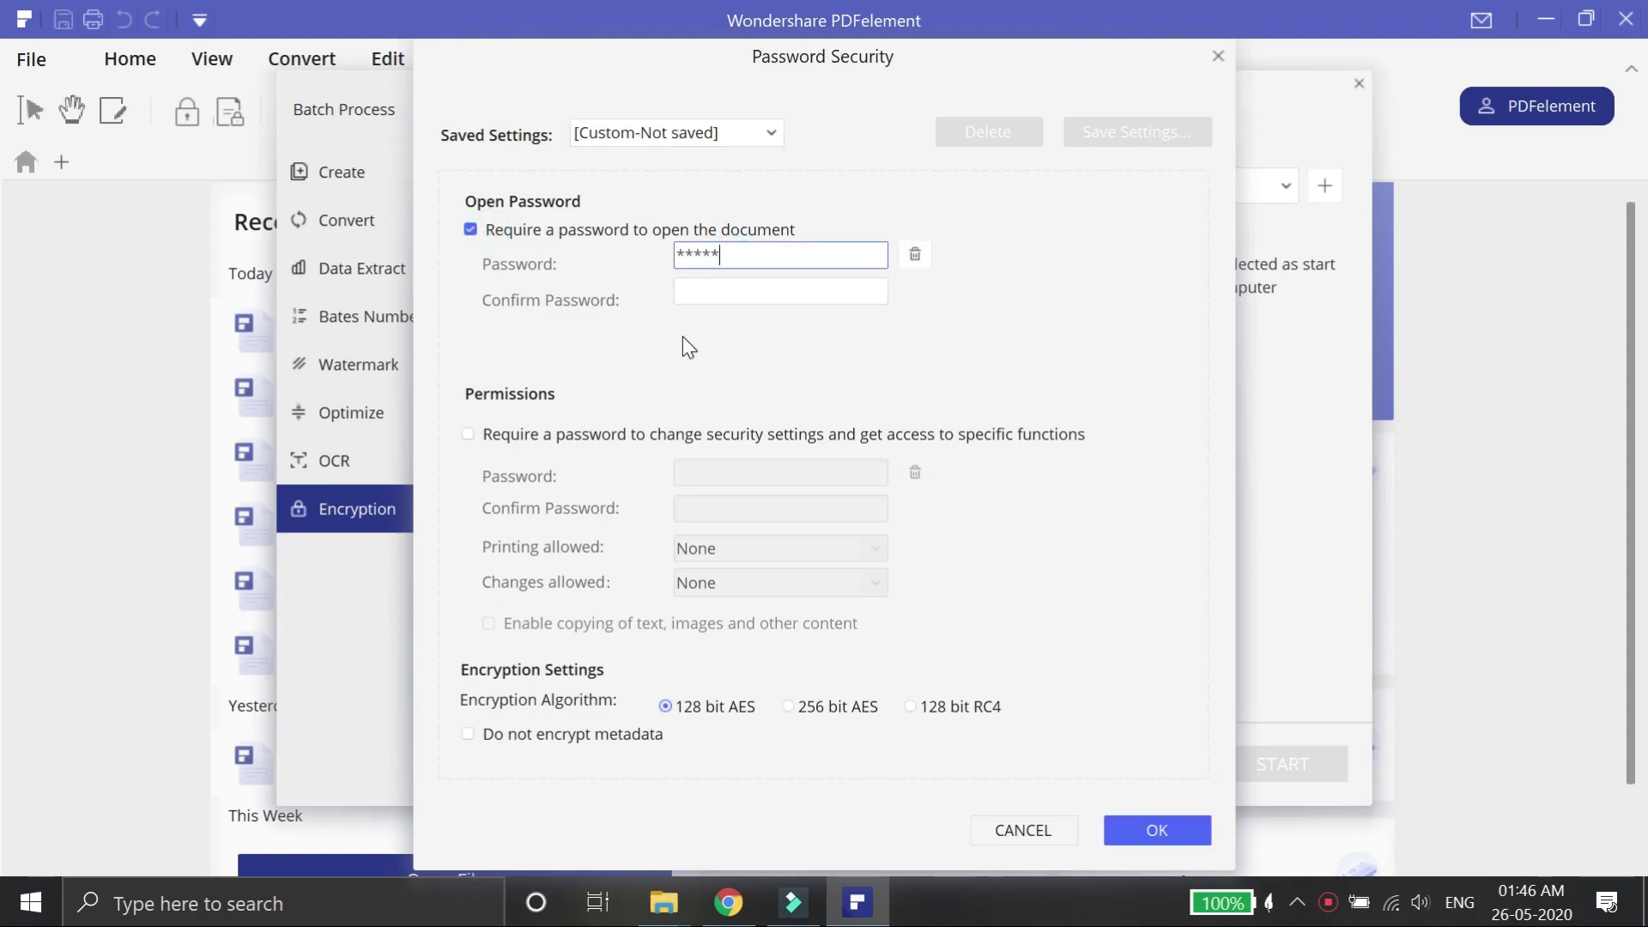
{"action": "left_click", "coordinate": [1159, 830]}
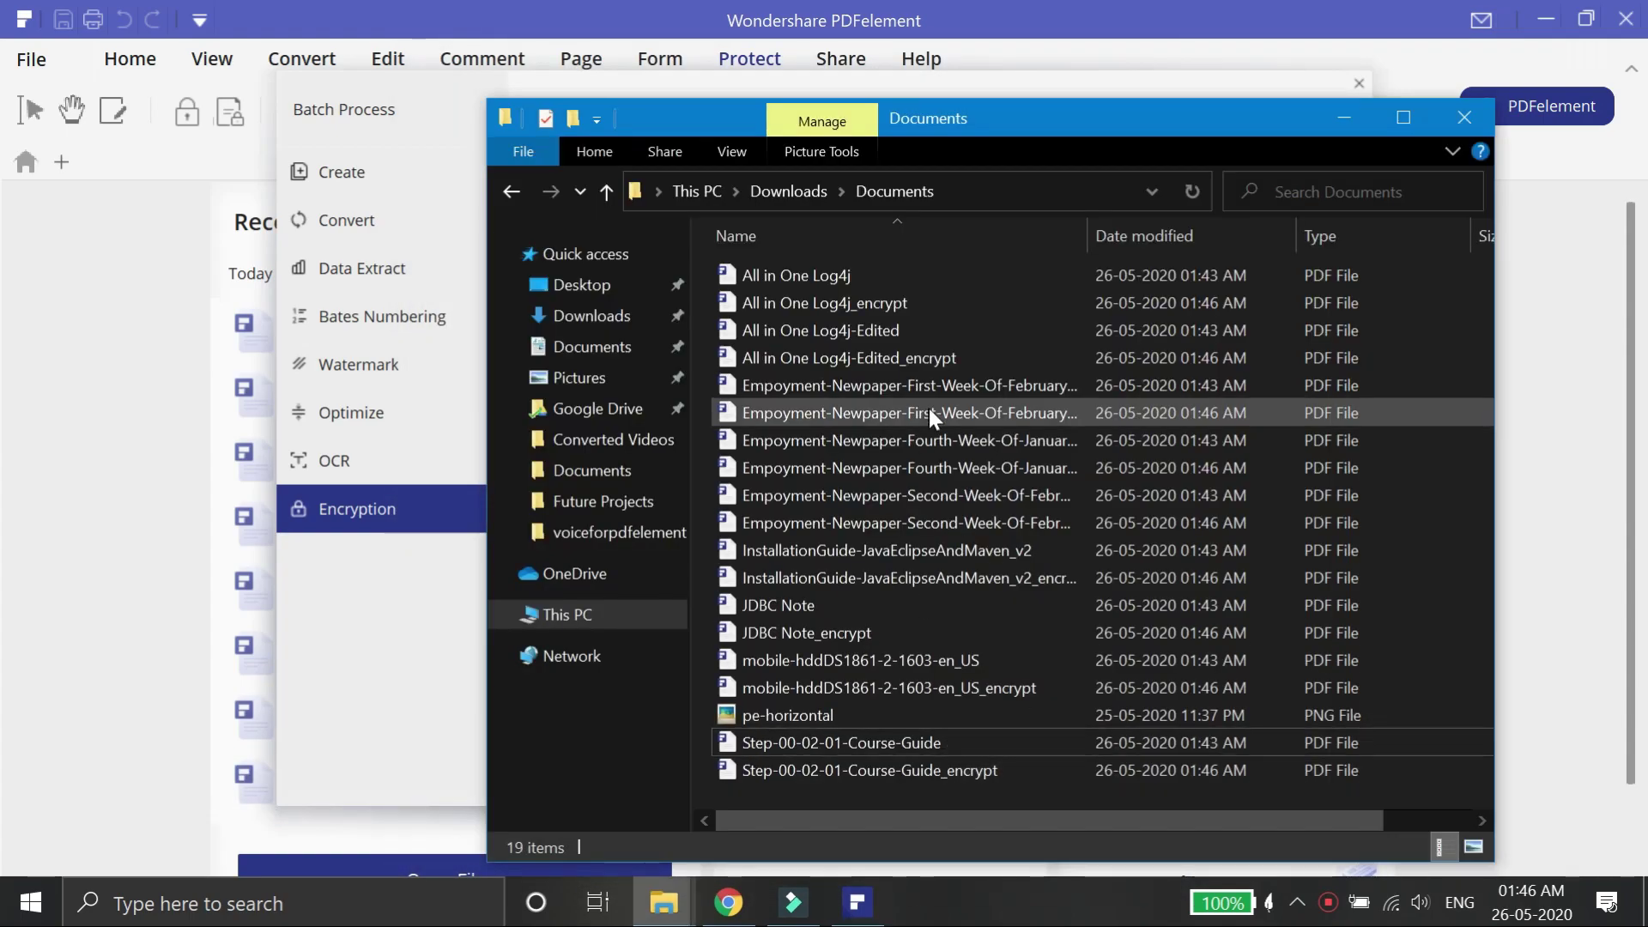
{"action": "left_click", "coordinate": [342, 601]}
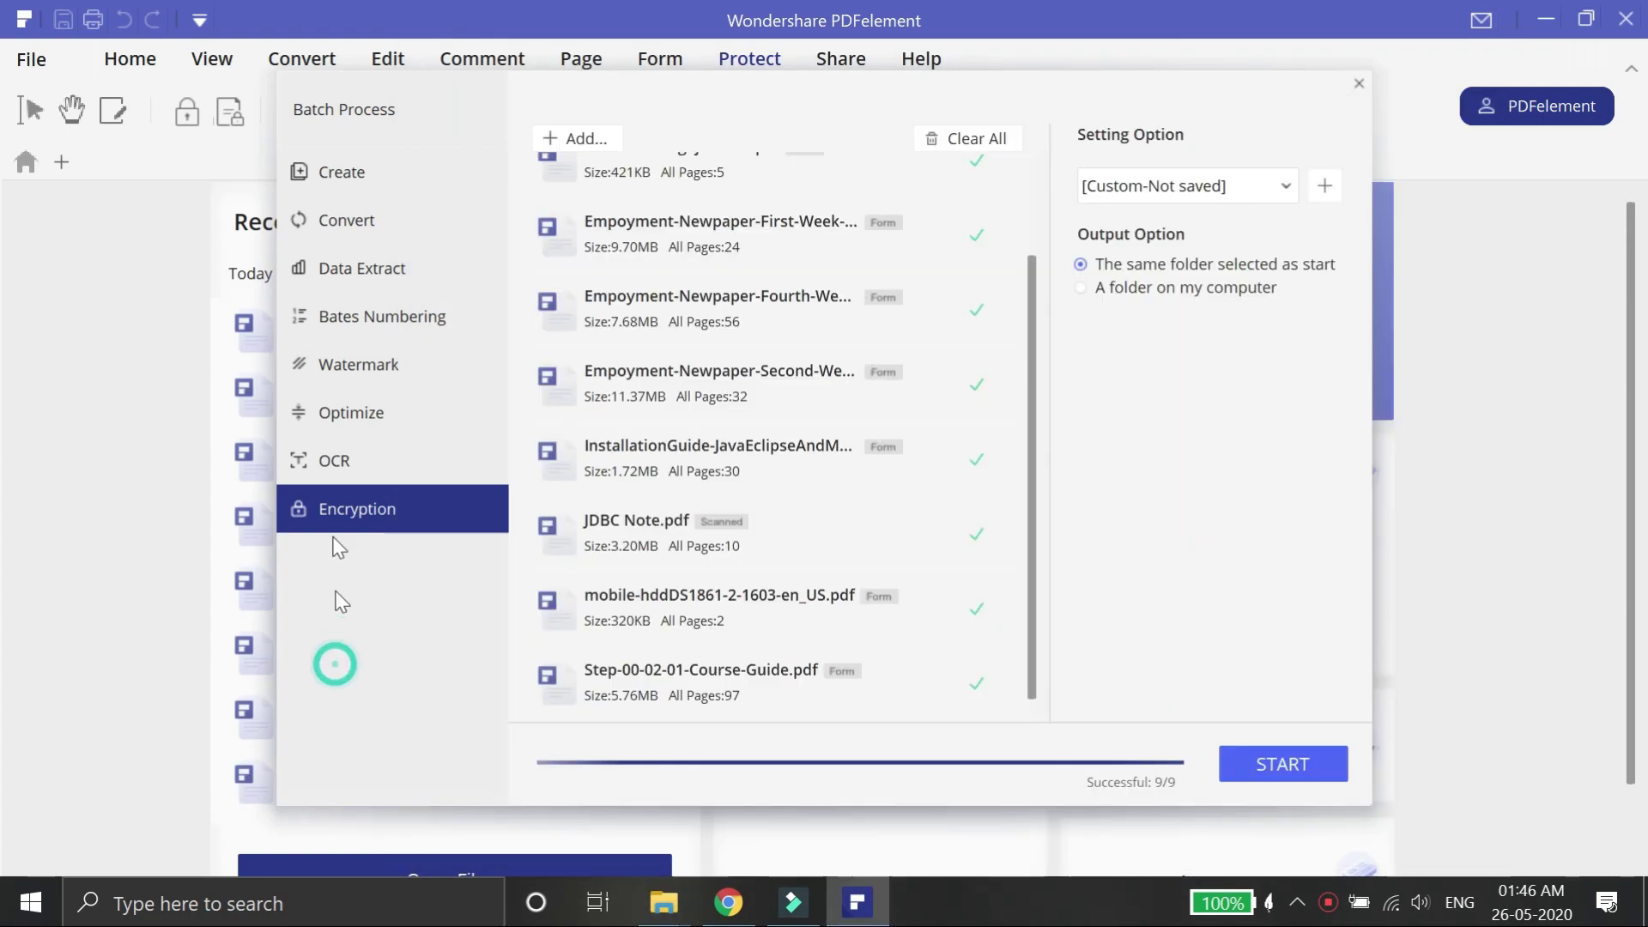
{"action": "left_click", "coordinate": [349, 220]}
{"action": "left_click", "coordinate": [360, 326]}
{"action": "left_click", "coordinate": [361, 369]}
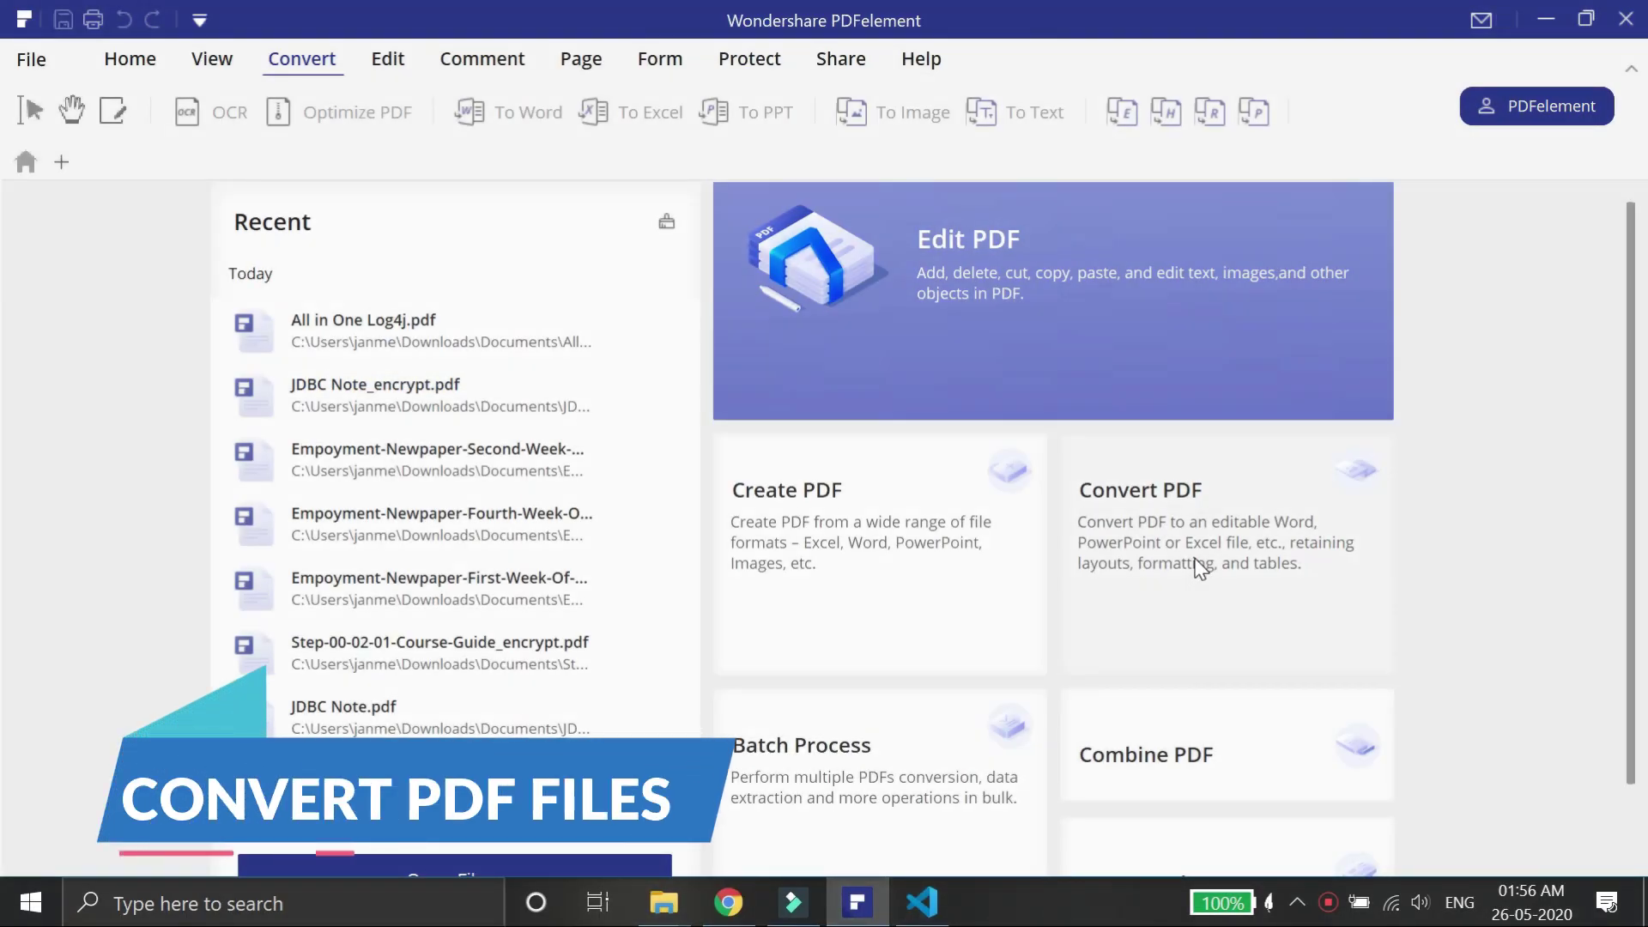
Convert All in One Log4j.pdf to an HTML file saved in the Documents folder.
{"action": "left_click", "coordinate": [1200, 569]}
{"action": "left_click", "coordinate": [460, 250]}
{"action": "left_click", "coordinate": [592, 582]}
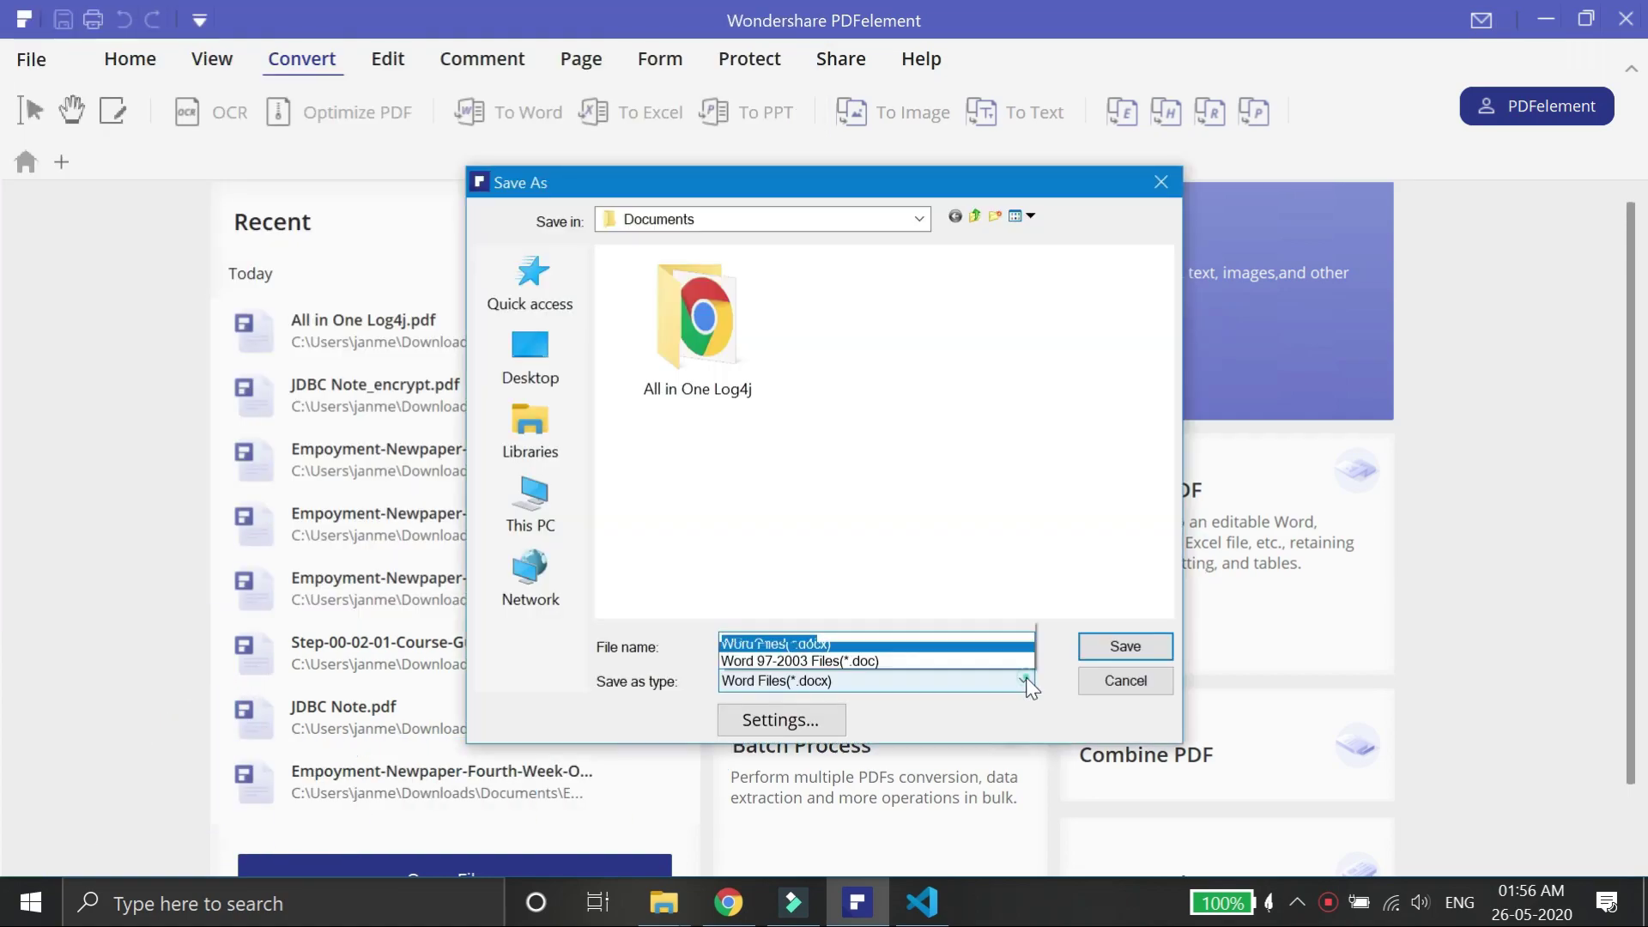
{"action": "left_click", "coordinate": [1024, 682]}
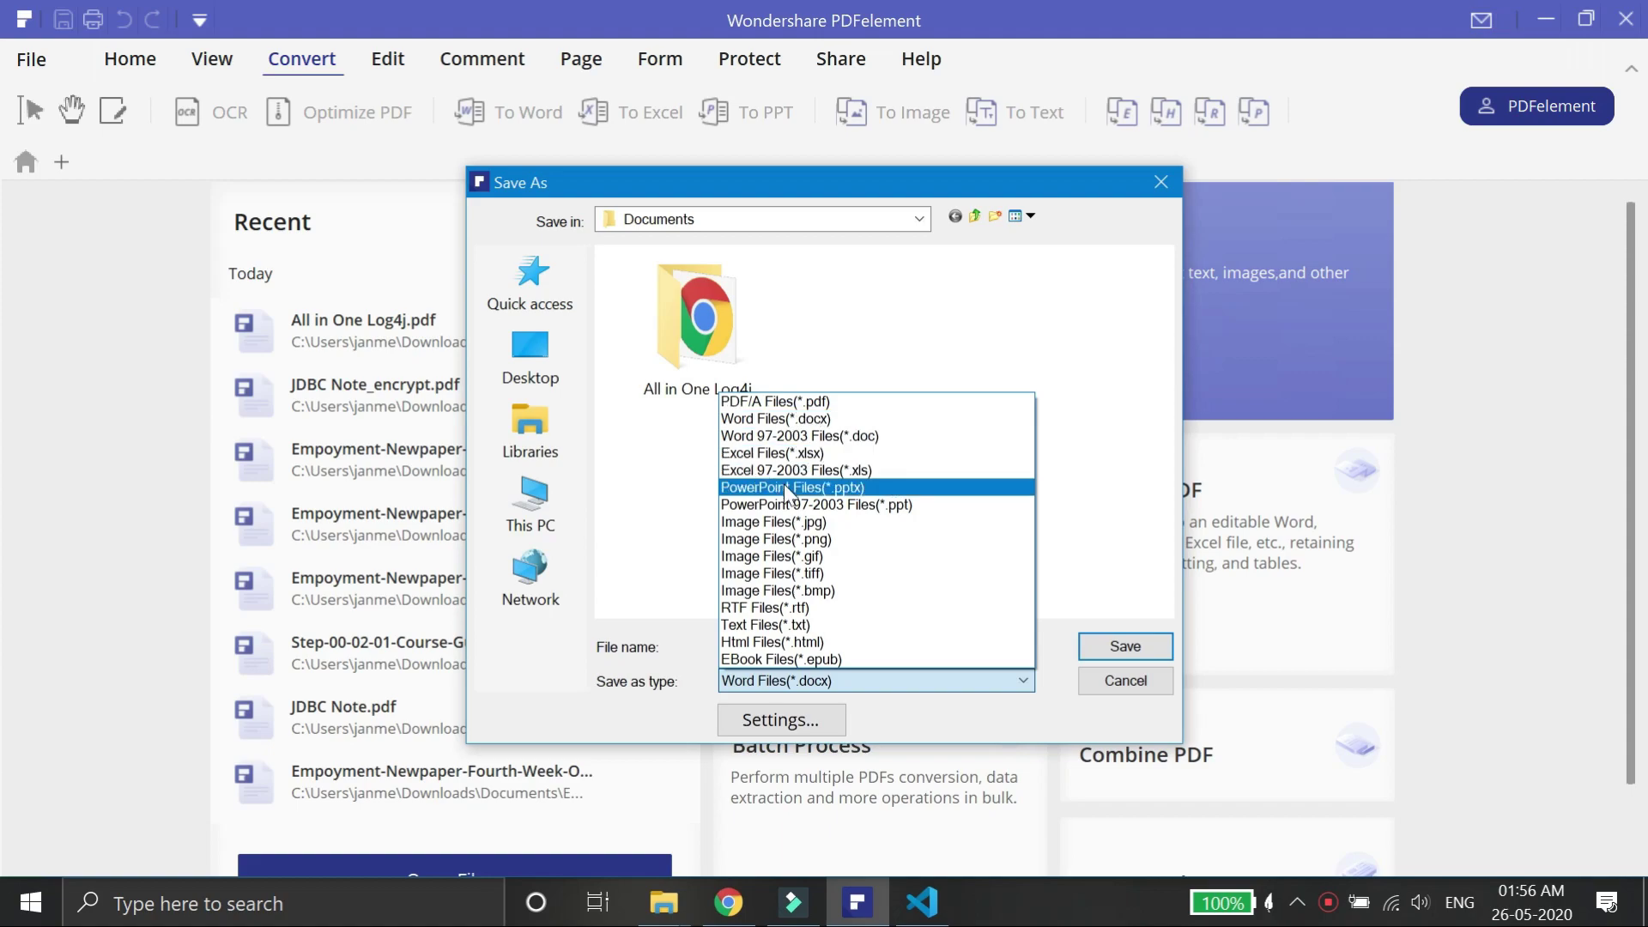
{"action": "left_click", "coordinate": [775, 642]}
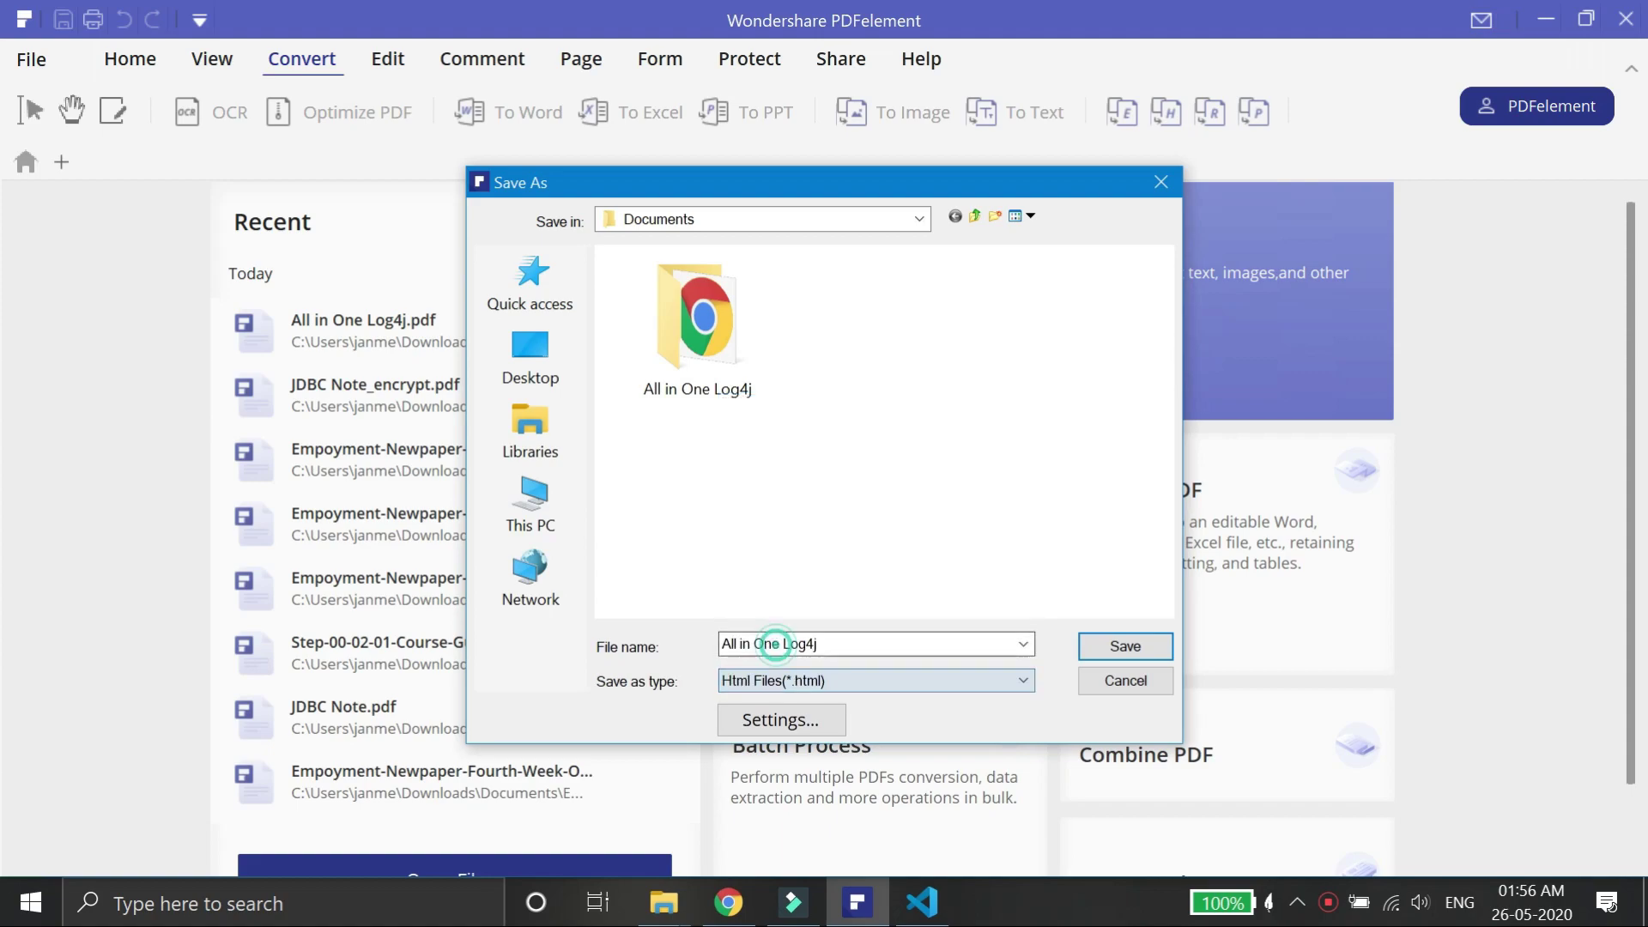
{"action": "left_click", "coordinate": [1127, 648]}
{"action": "left_click", "coordinate": [1055, 542]}
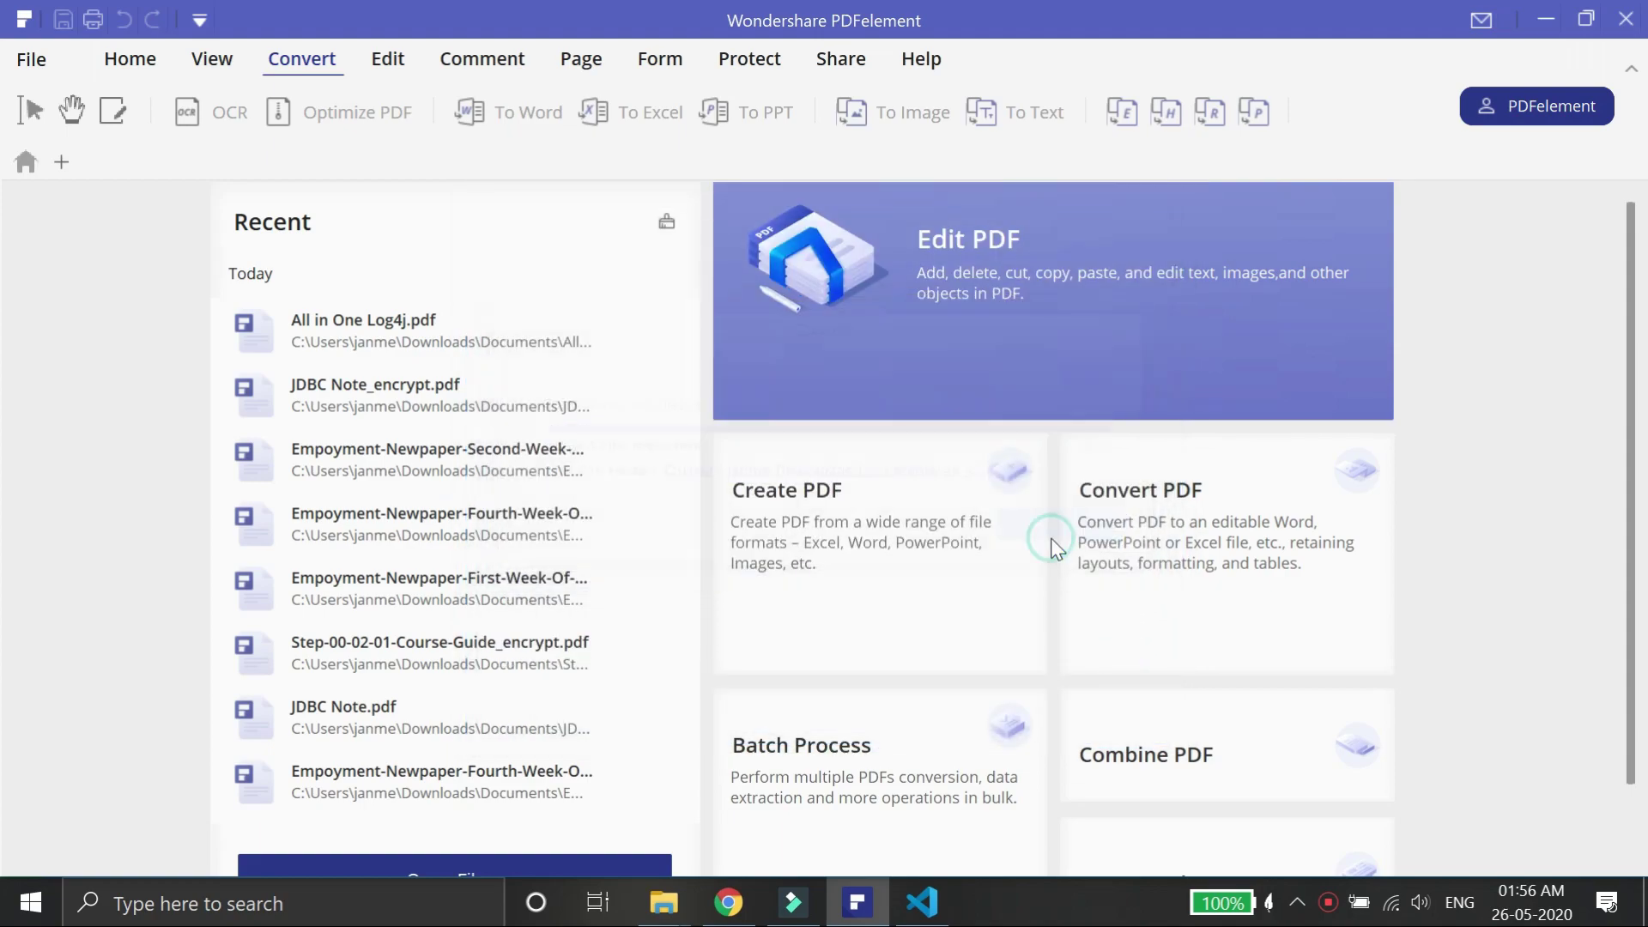
Switch to Visual Studio Code, look through the converted index.html and preview it in the browser with Live Server.
{"action": "left_click", "coordinate": [922, 903]}
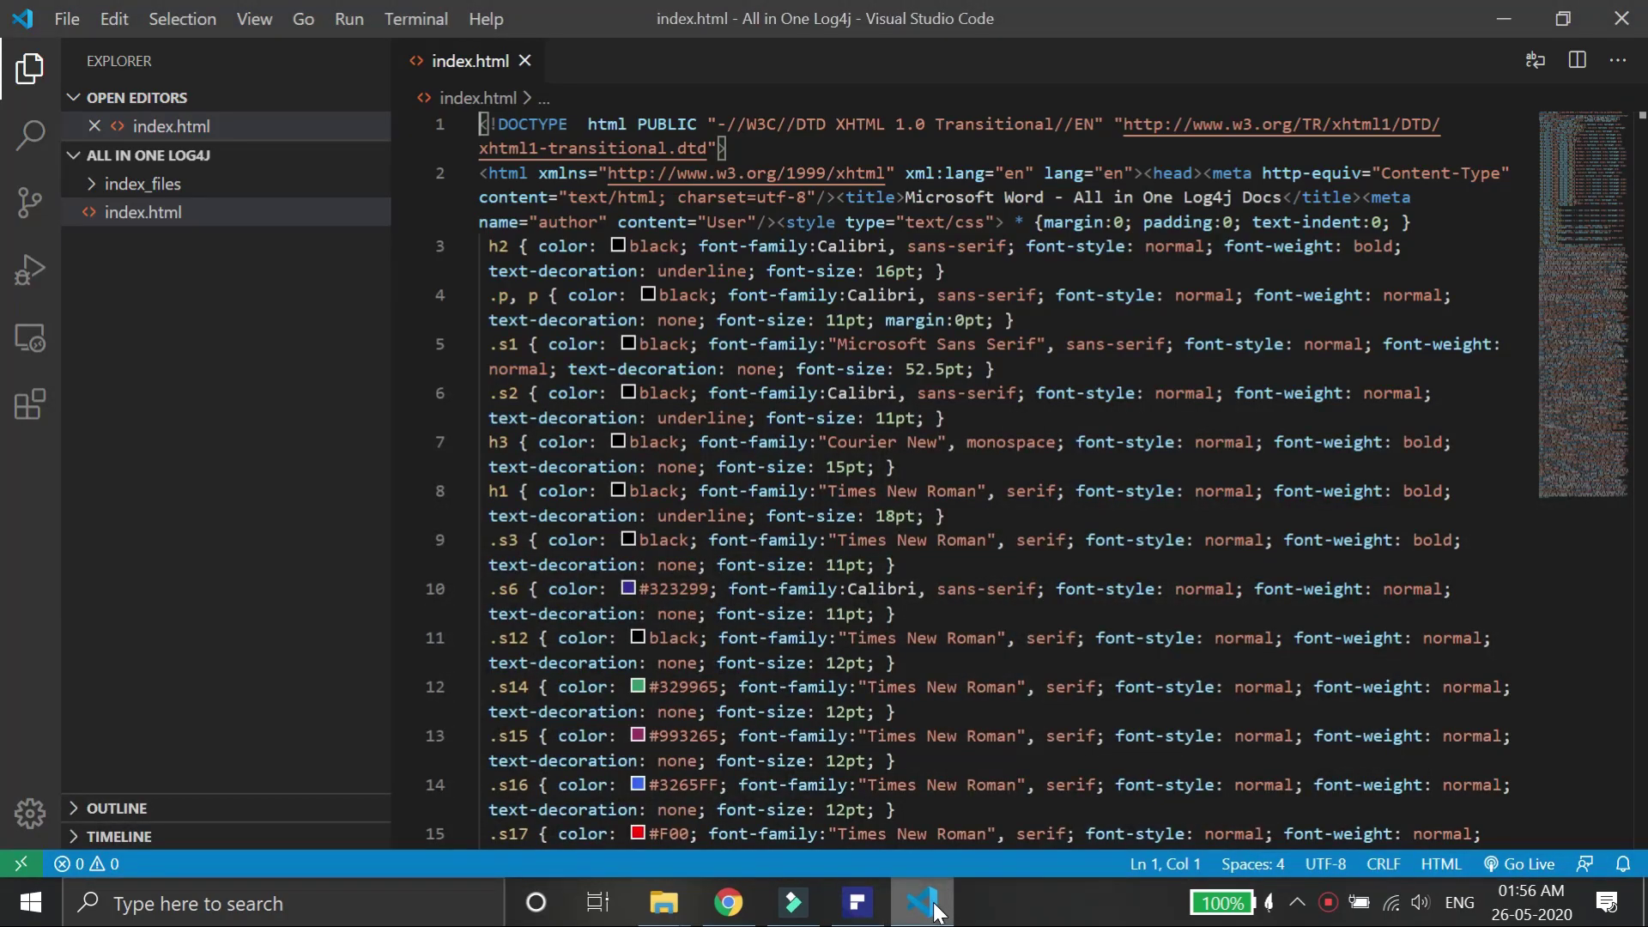
{"action": "scroll", "coordinate": [822, 293], "scroll_direction": "down", "scroll_amount": 20}
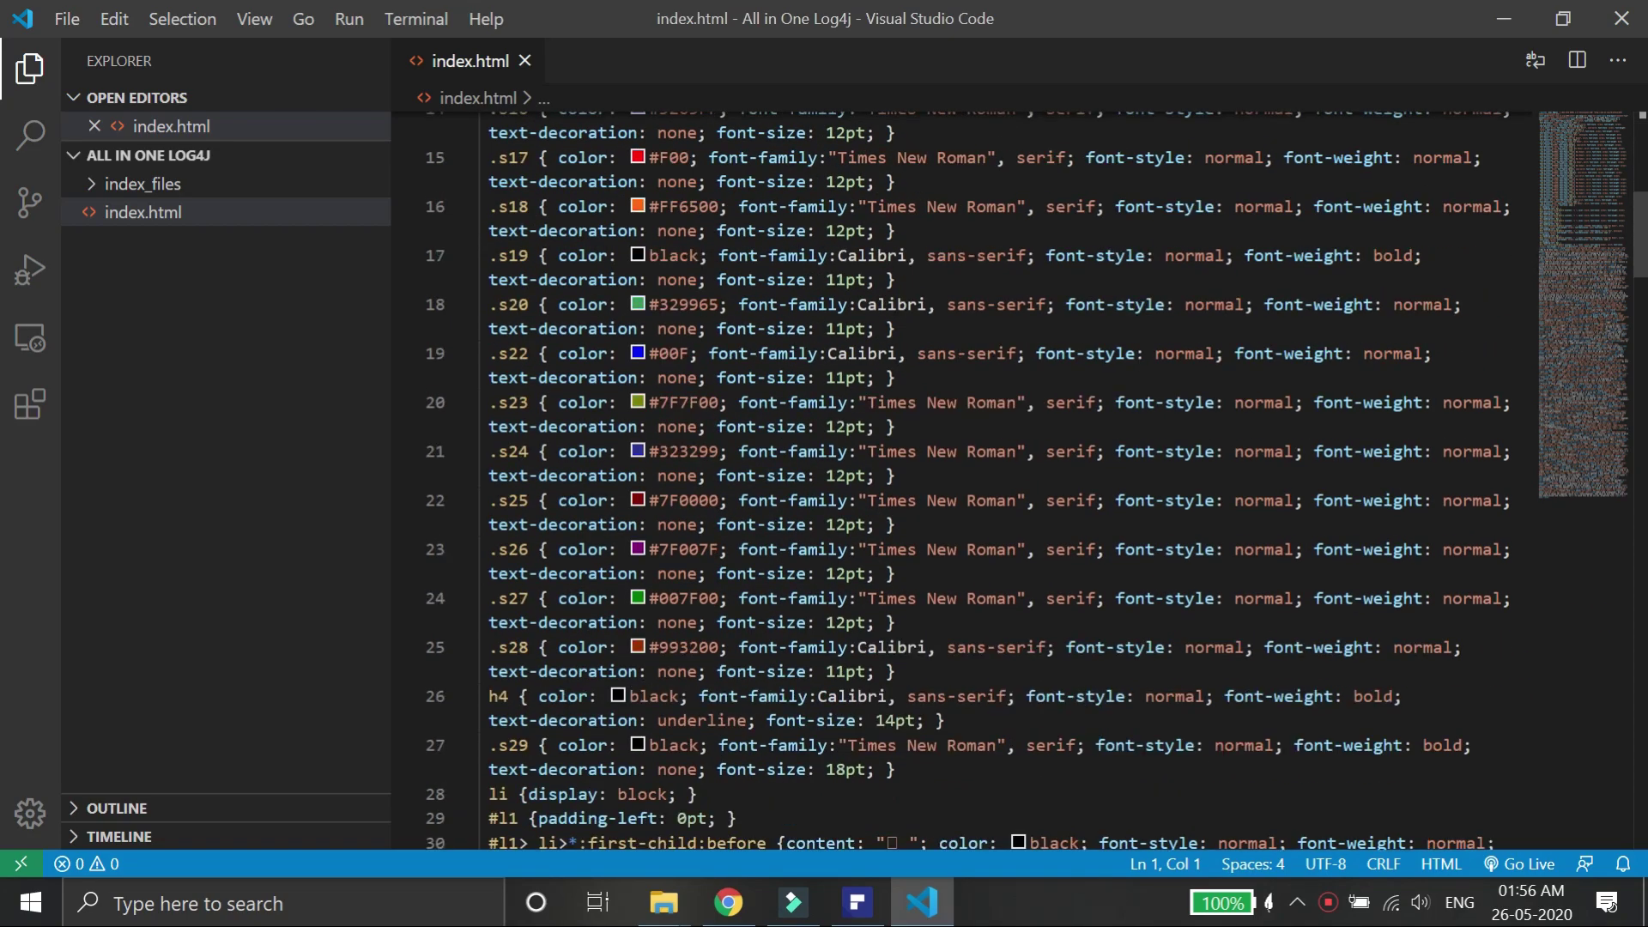
{"action": "right_click", "coordinate": [822, 294]}
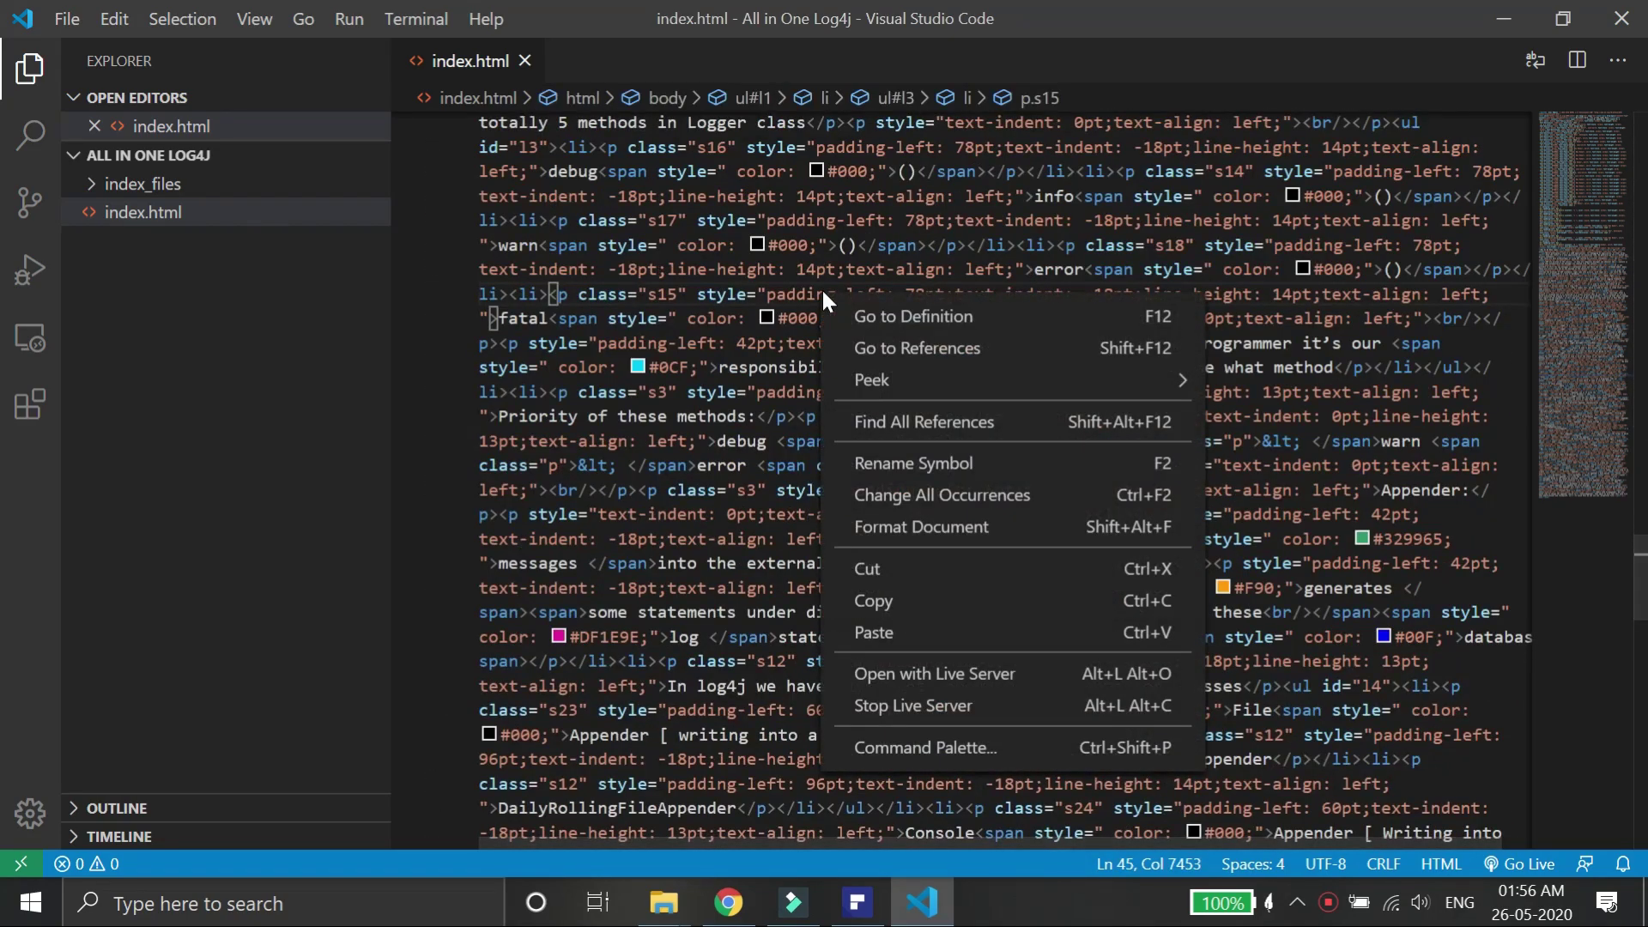
{"action": "left_click", "coordinate": [915, 672]}
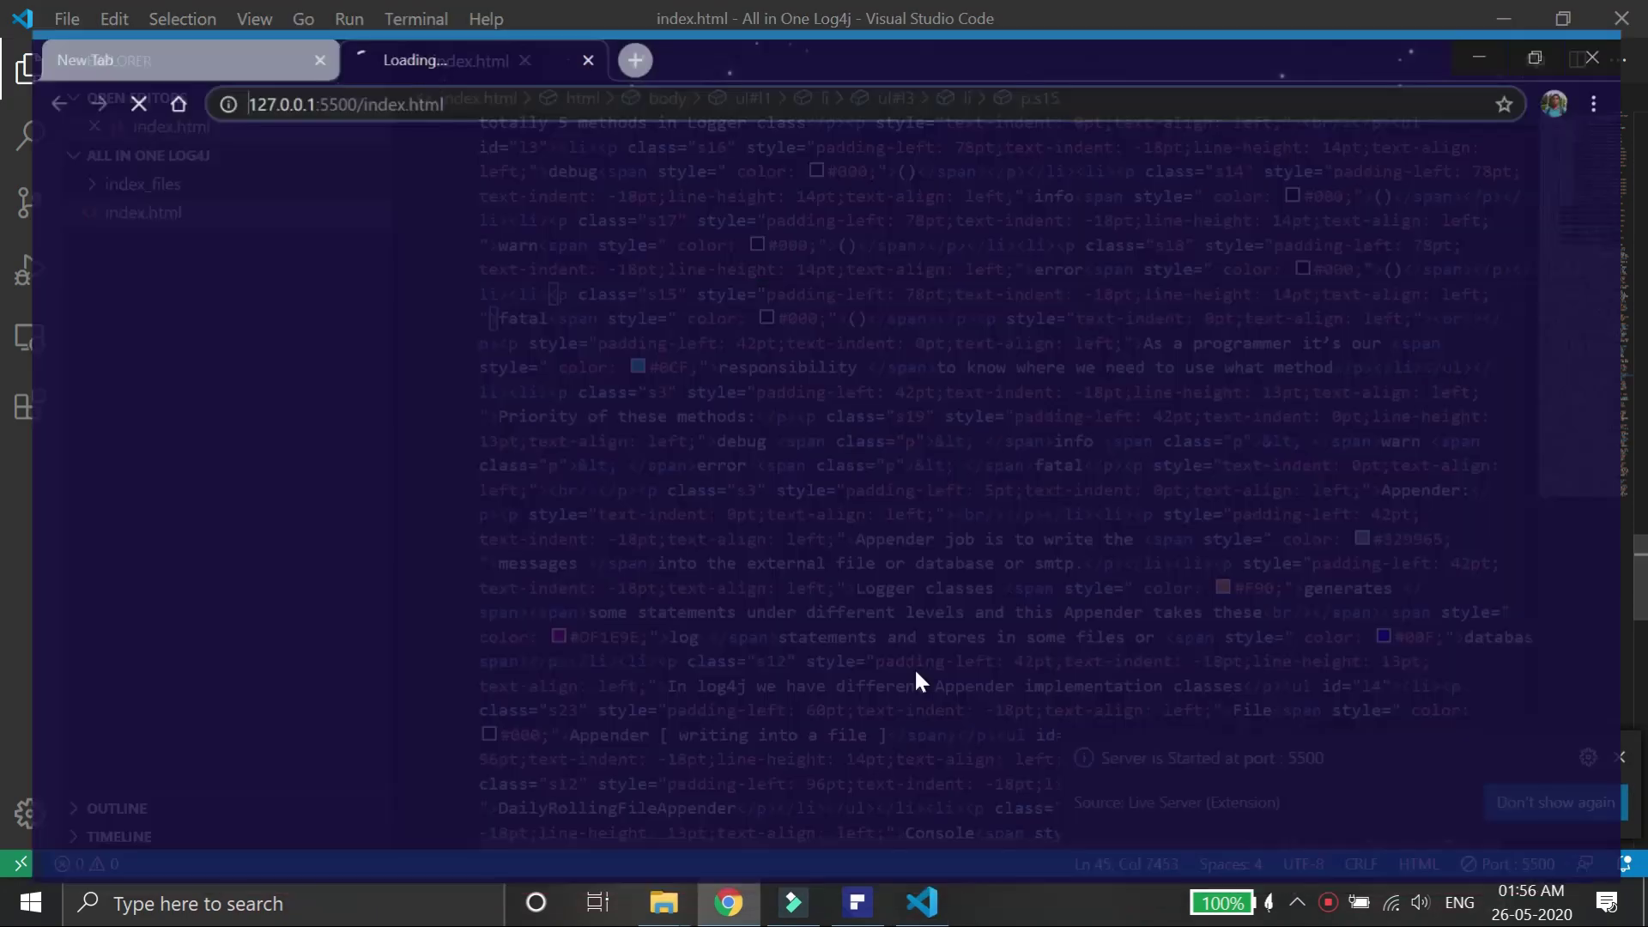
{"action": "scroll", "coordinate": [825, 481], "scroll_direction": "down", "scroll_amount": 20}
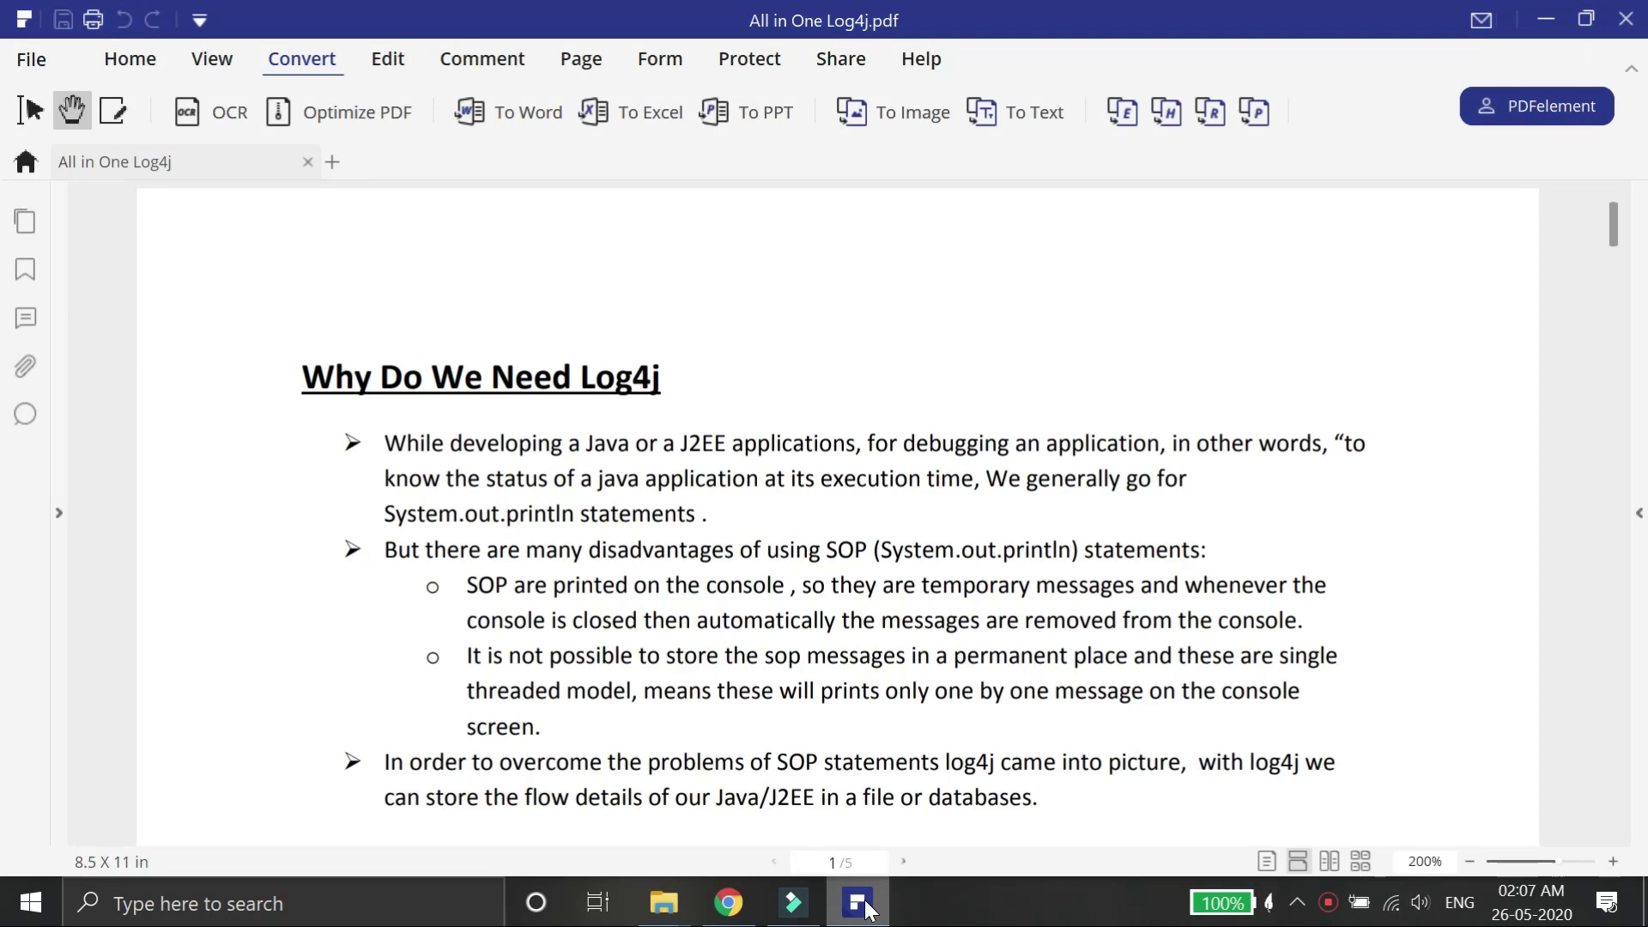
Optimize All in One Log4j.pdf with the optimization level set to Low, and save the optimized copy.
{"action": "left_click", "coordinate": [371, 110]}
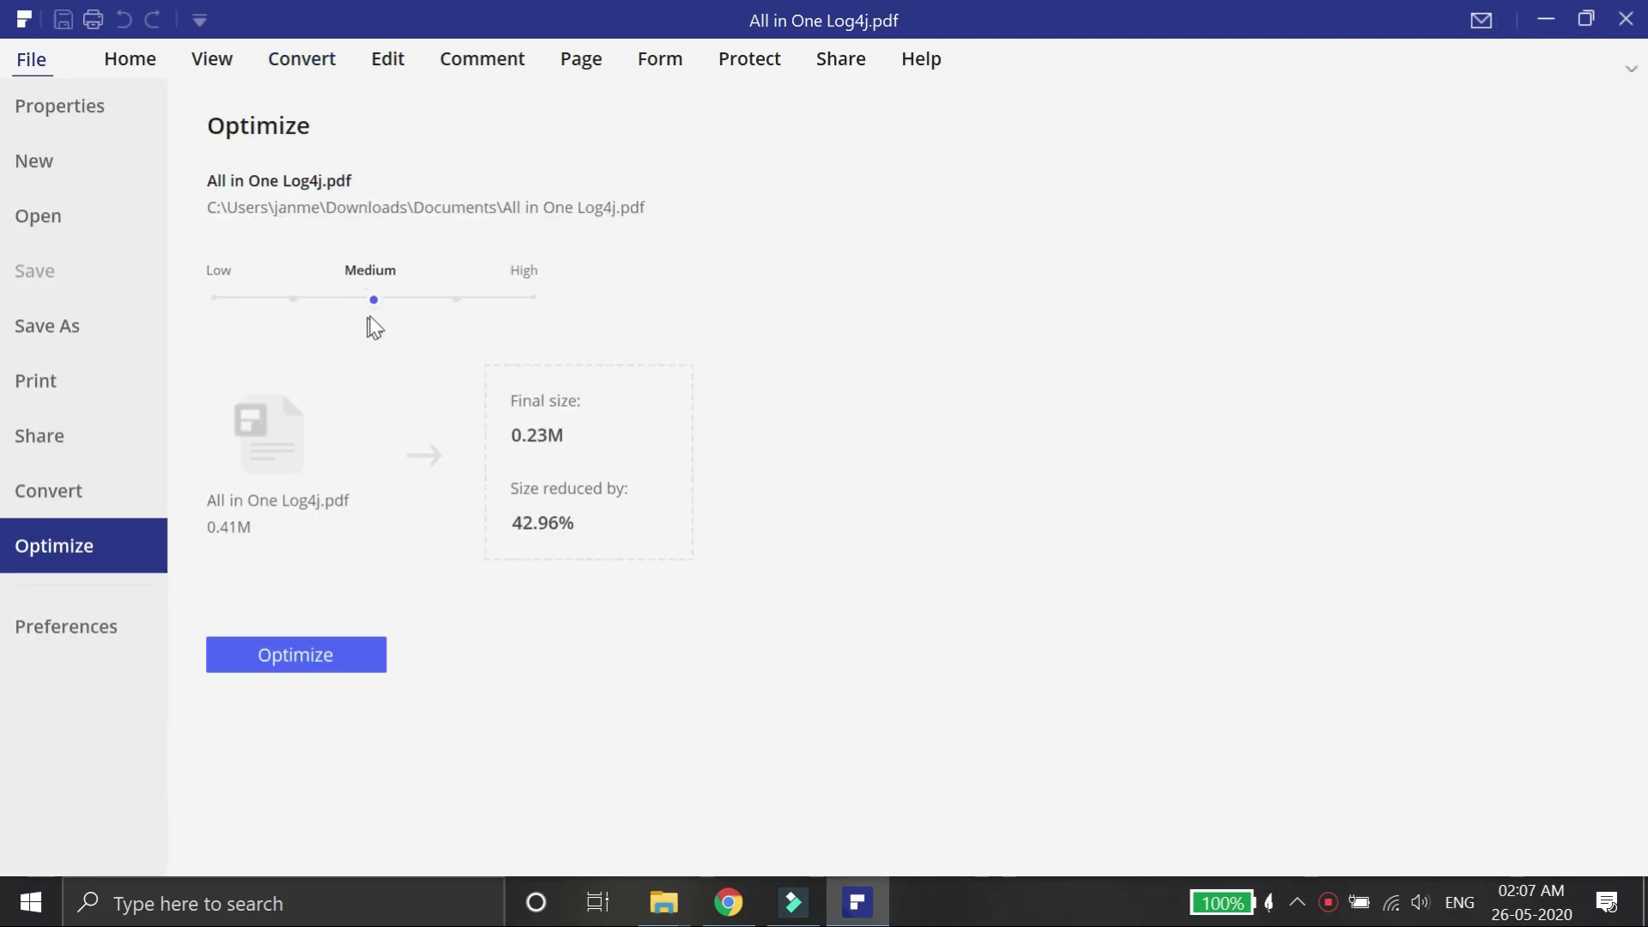
{"action": "left_click_drag", "start_coordinate": [374, 302], "coordinate": [463, 302]}
{"action": "left_click", "coordinate": [536, 301]}
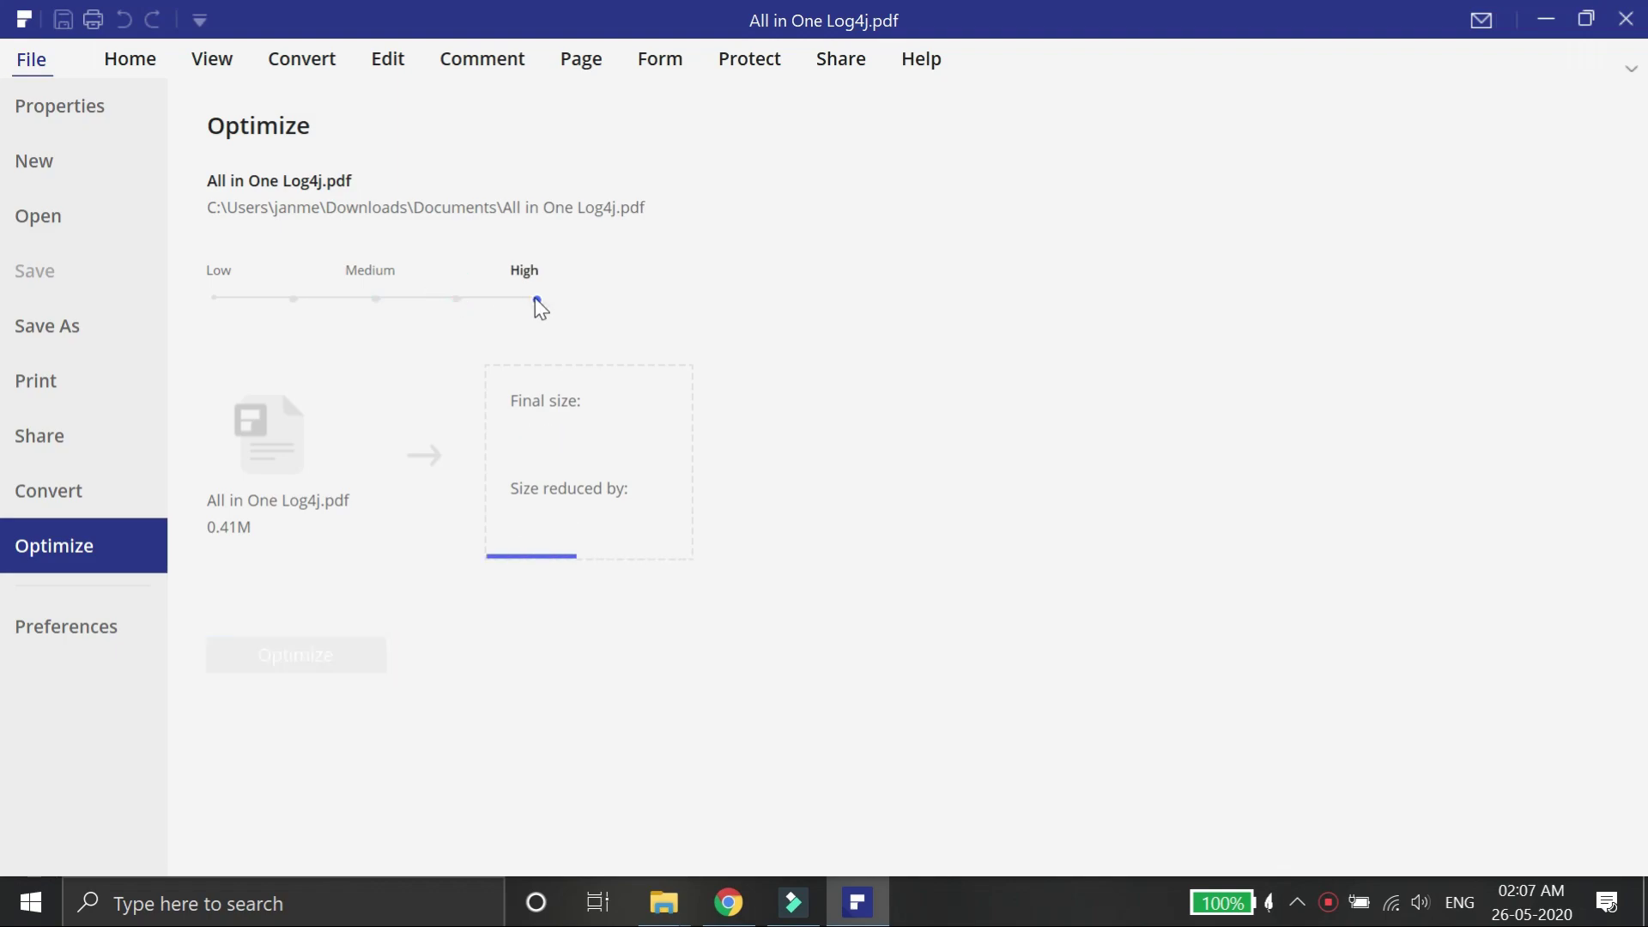
{"action": "left_click_drag", "start_coordinate": [538, 300], "coordinate": [213, 298]}
{"action": "left_click", "coordinate": [315, 666]}
{"action": "left_click", "coordinate": [605, 578]}
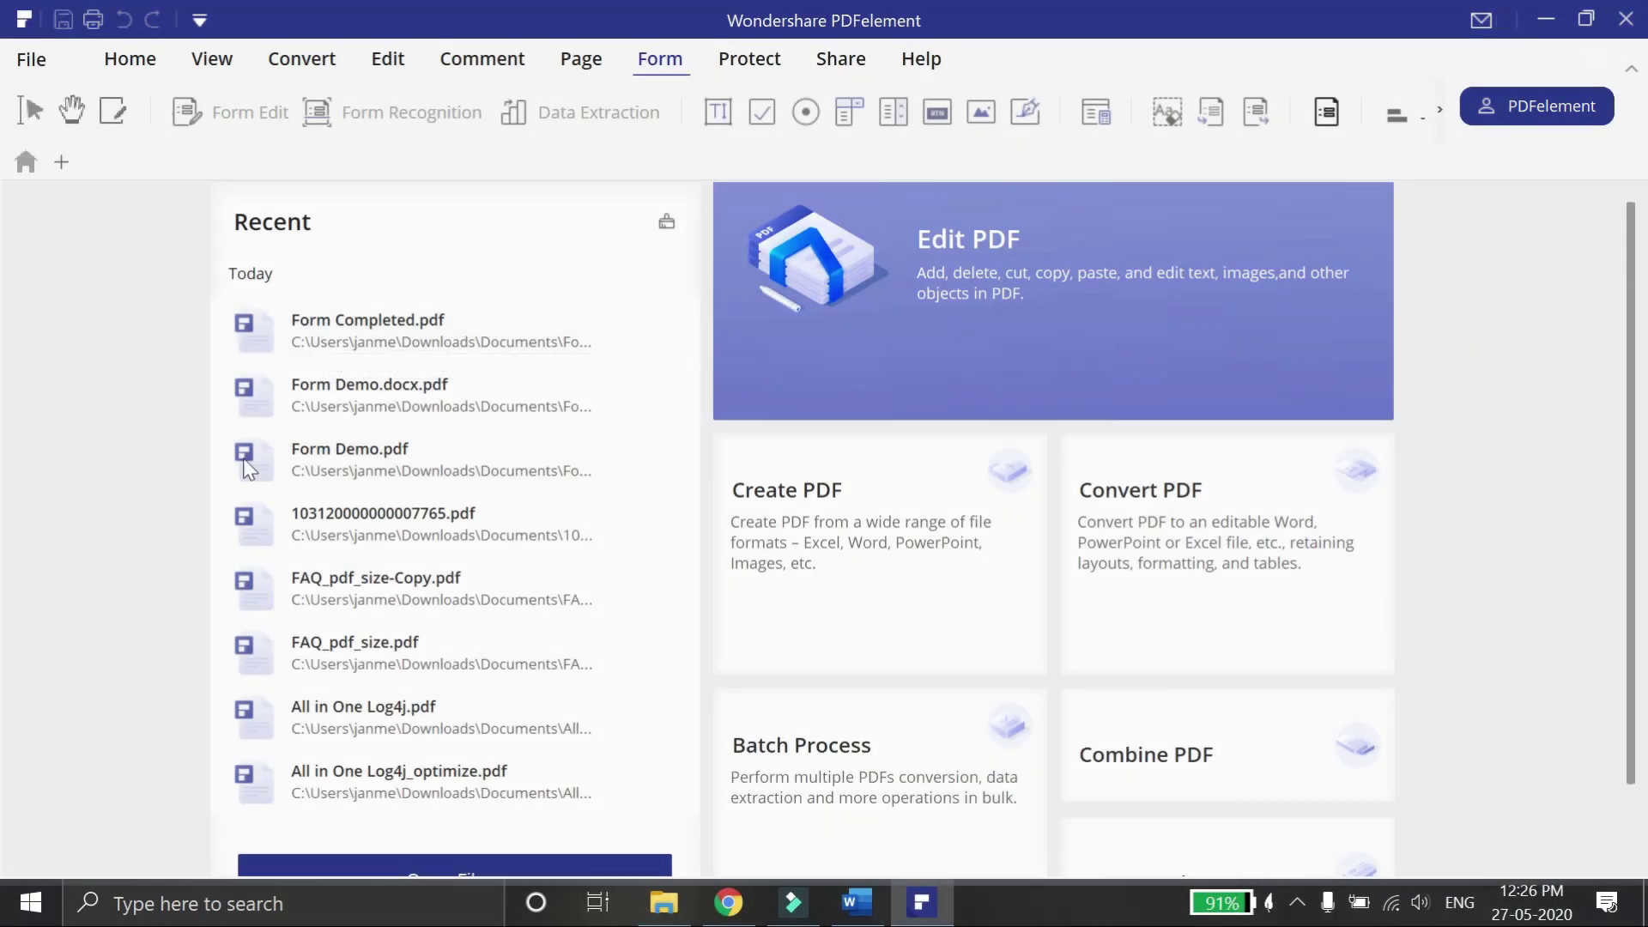
Open Form Completed.pdf and fill in its fields, with XYZ as the name, Male as the gender and an answer to the video question.
{"action": "left_click", "coordinate": [326, 335]}
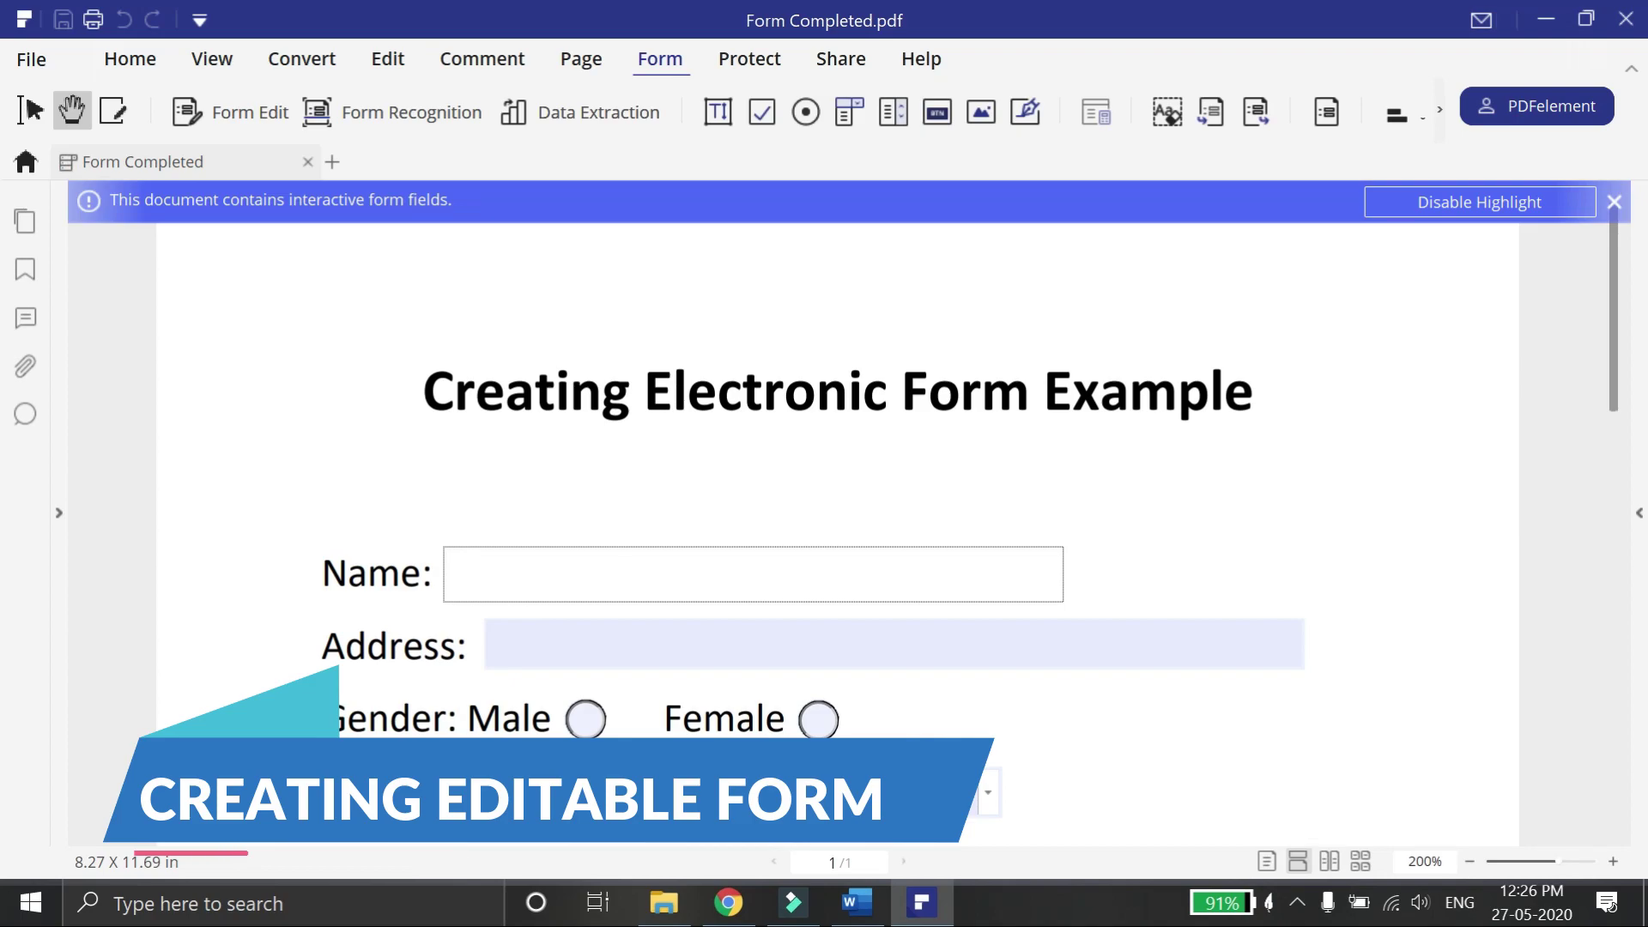
{"action": "left_click", "coordinate": [525, 635]}
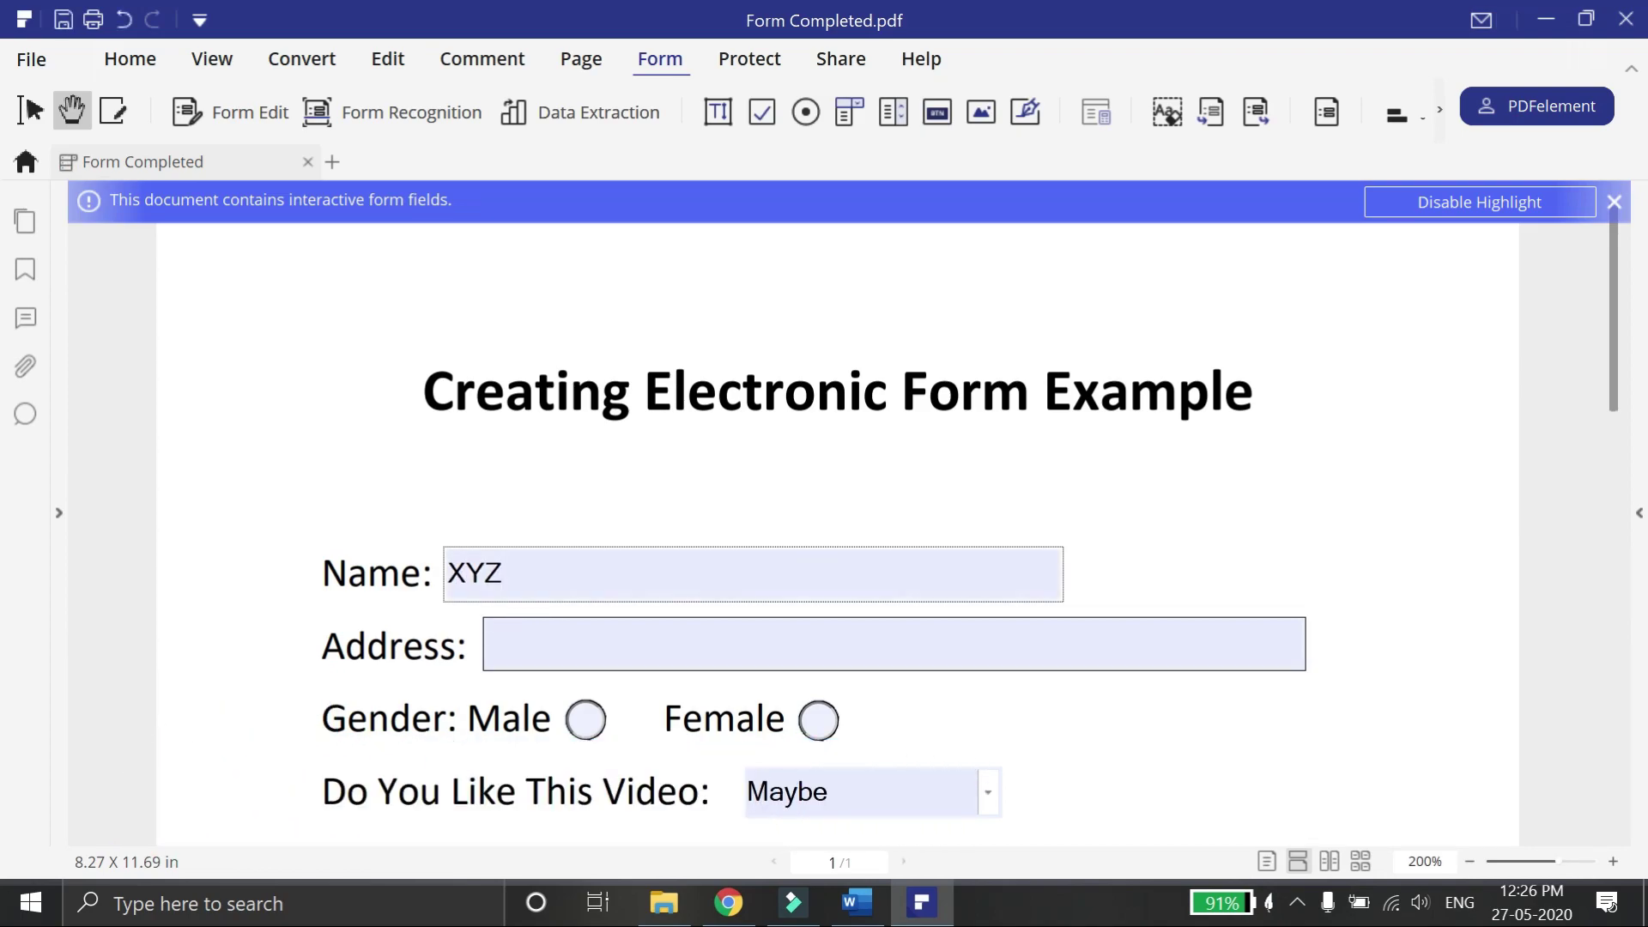
{"action": "left_click", "coordinate": [596, 736]}
{"action": "left_click", "coordinate": [993, 803]}
{"action": "left_click", "coordinate": [816, 758]}
{"action": "scroll", "coordinate": [1137, 710], "scroll_direction": "down", "scroll_amount": 2}
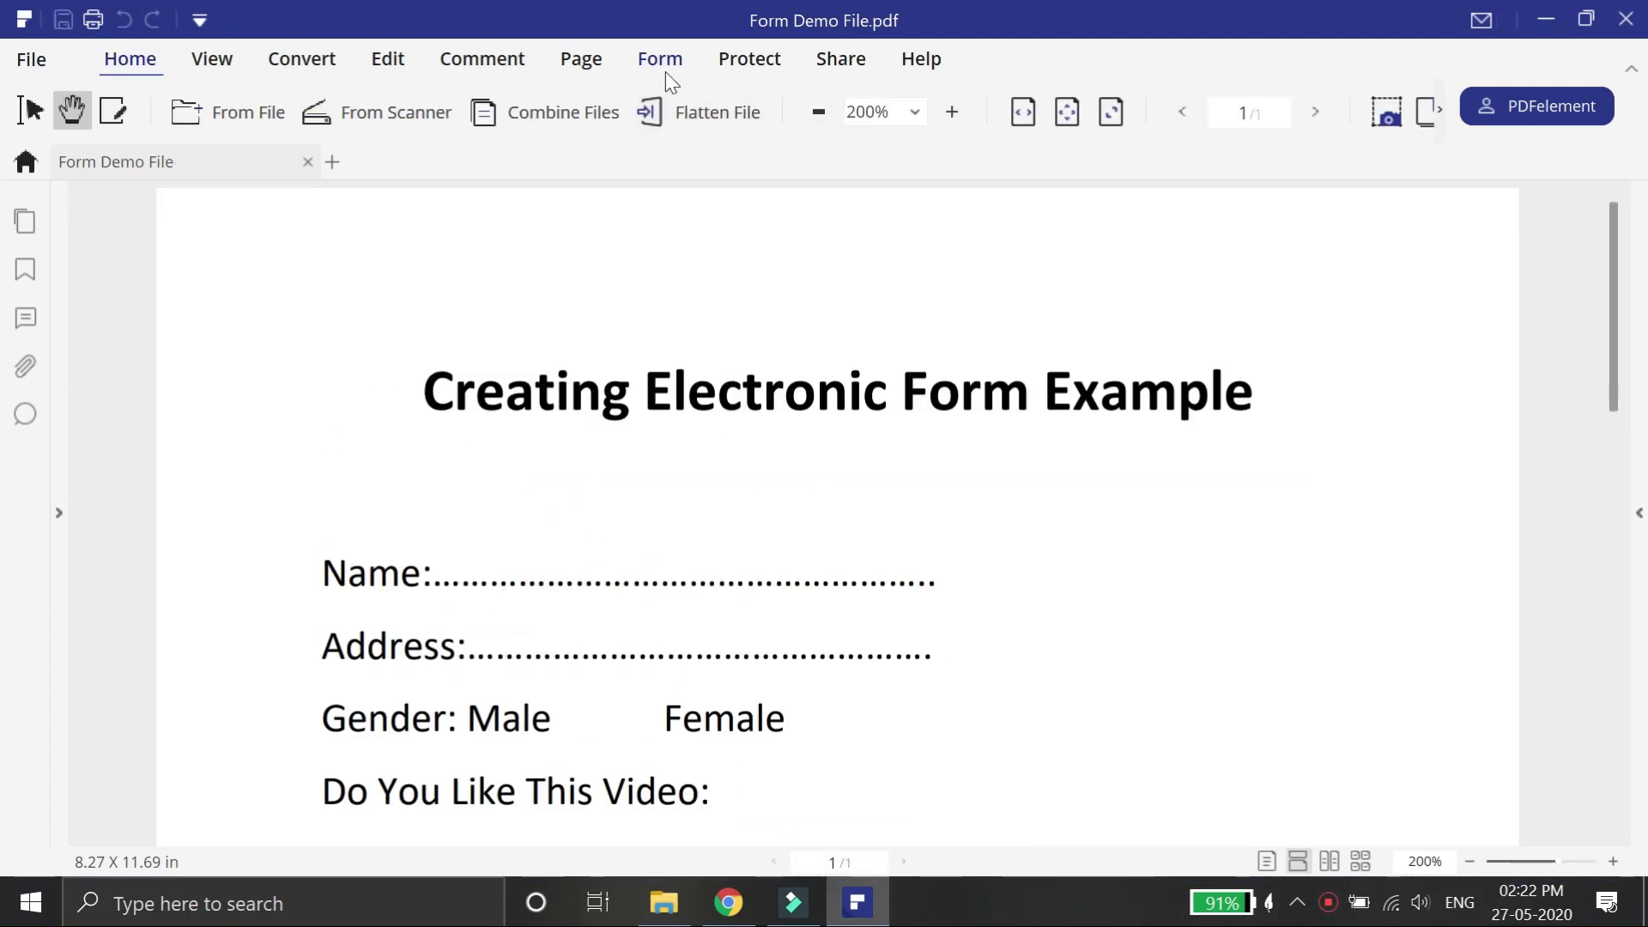
Add a text field on the Name line and a radio button beside Male in Form Demo File.pdf.
{"action": "left_click", "coordinate": [661, 60]}
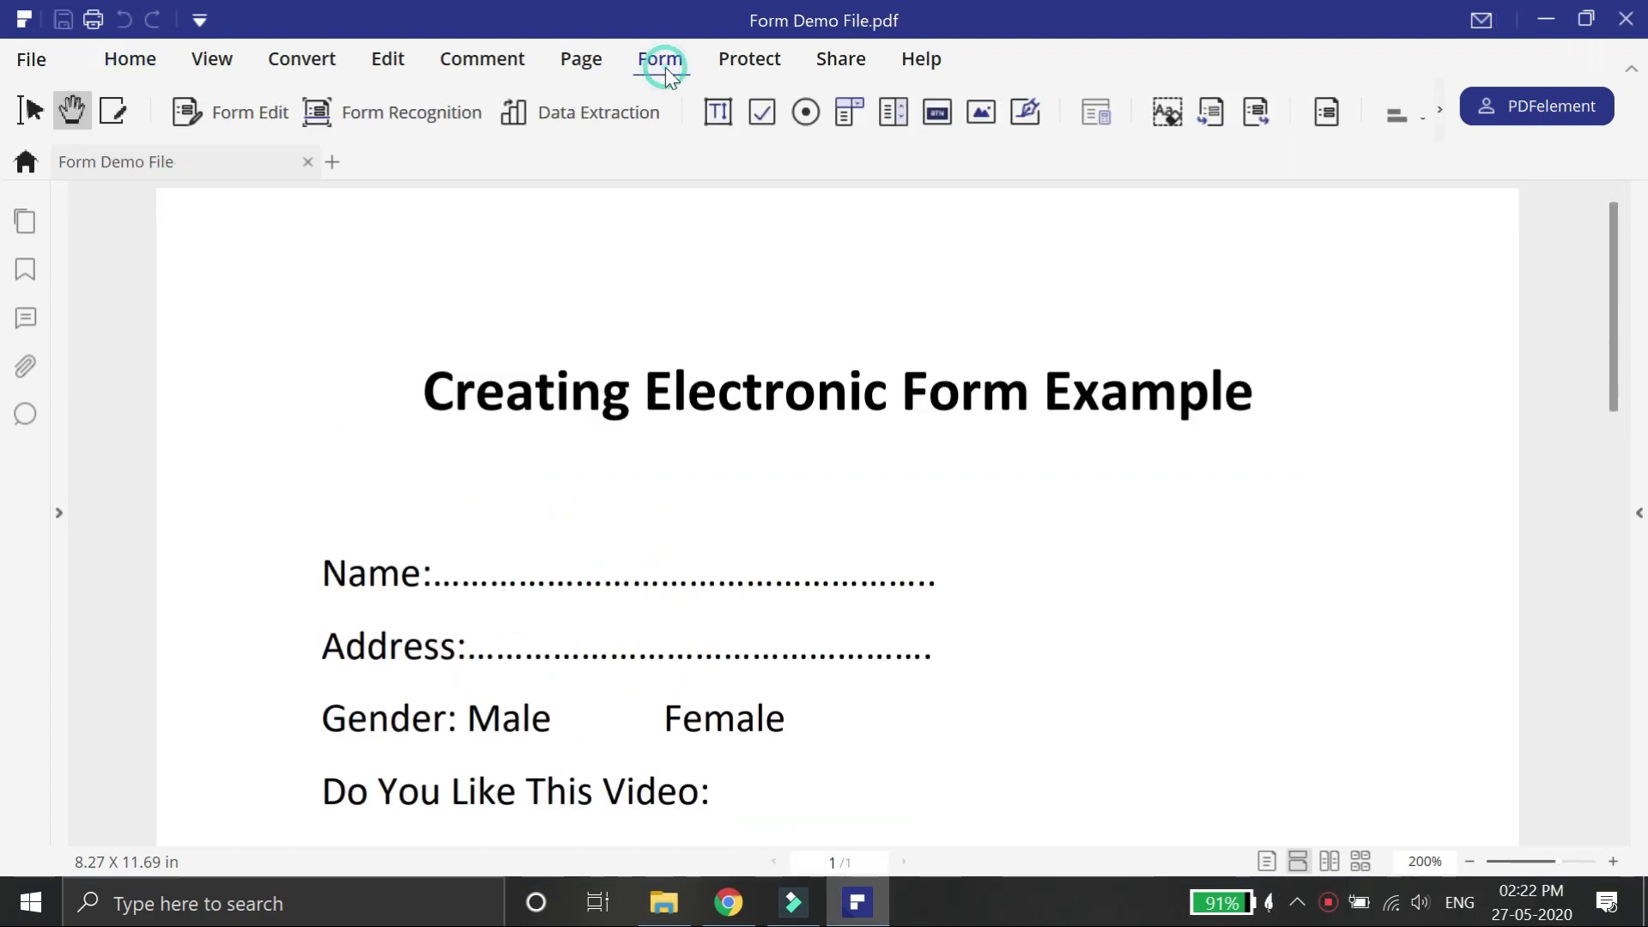
{"action": "left_click", "coordinate": [716, 113]}
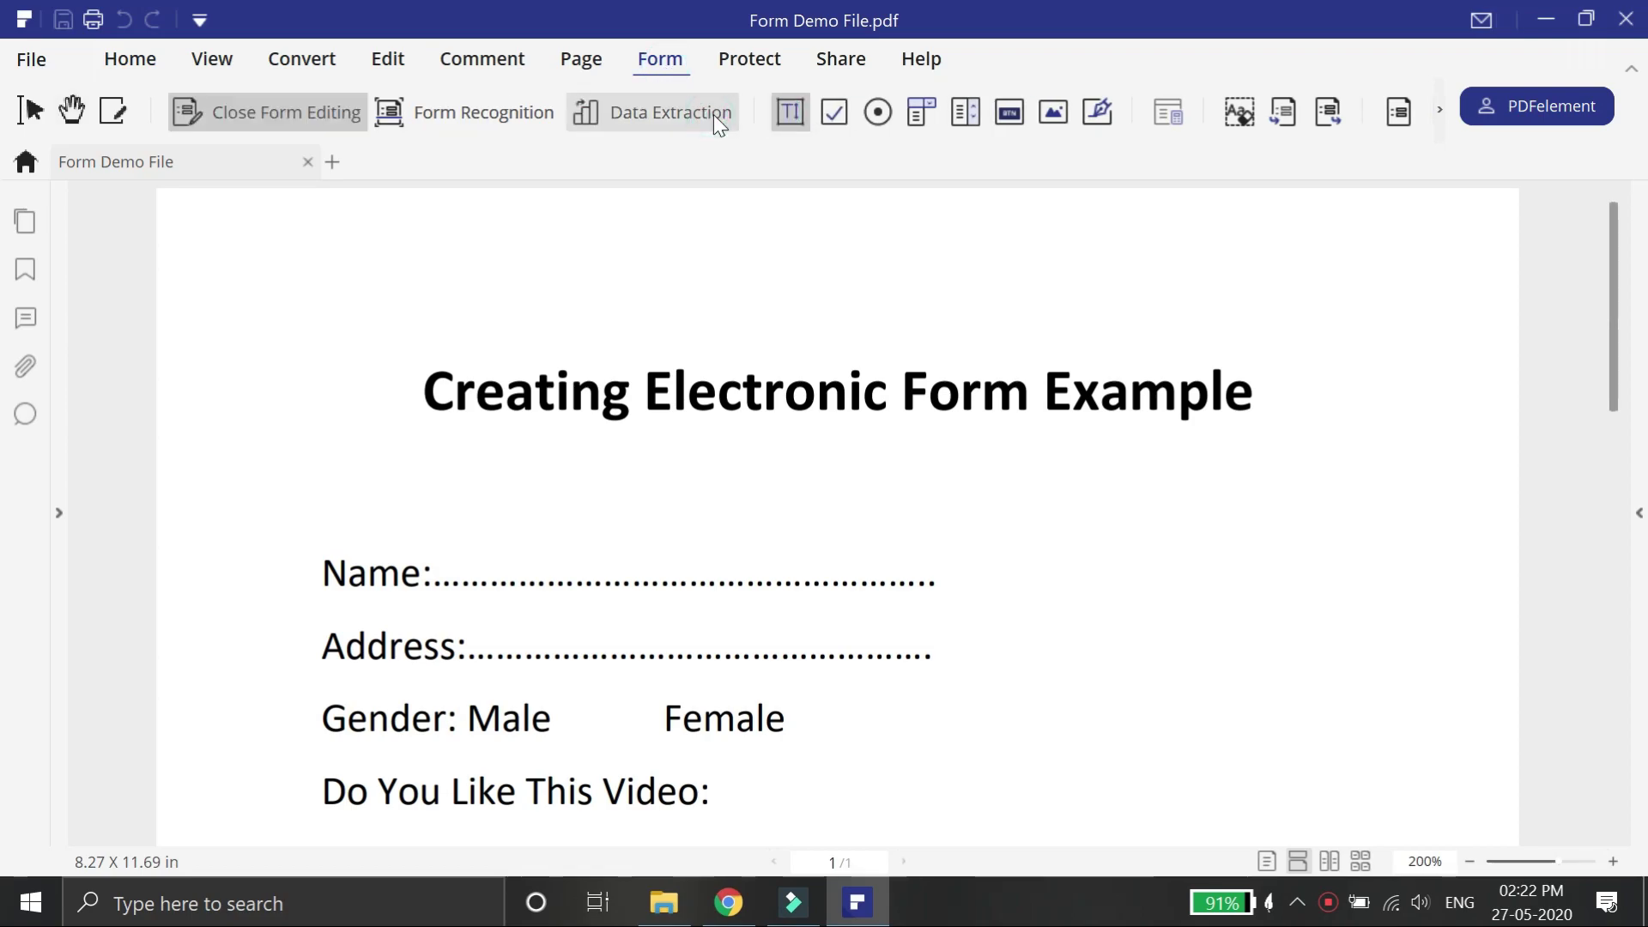
{"action": "left_click", "coordinate": [474, 536]}
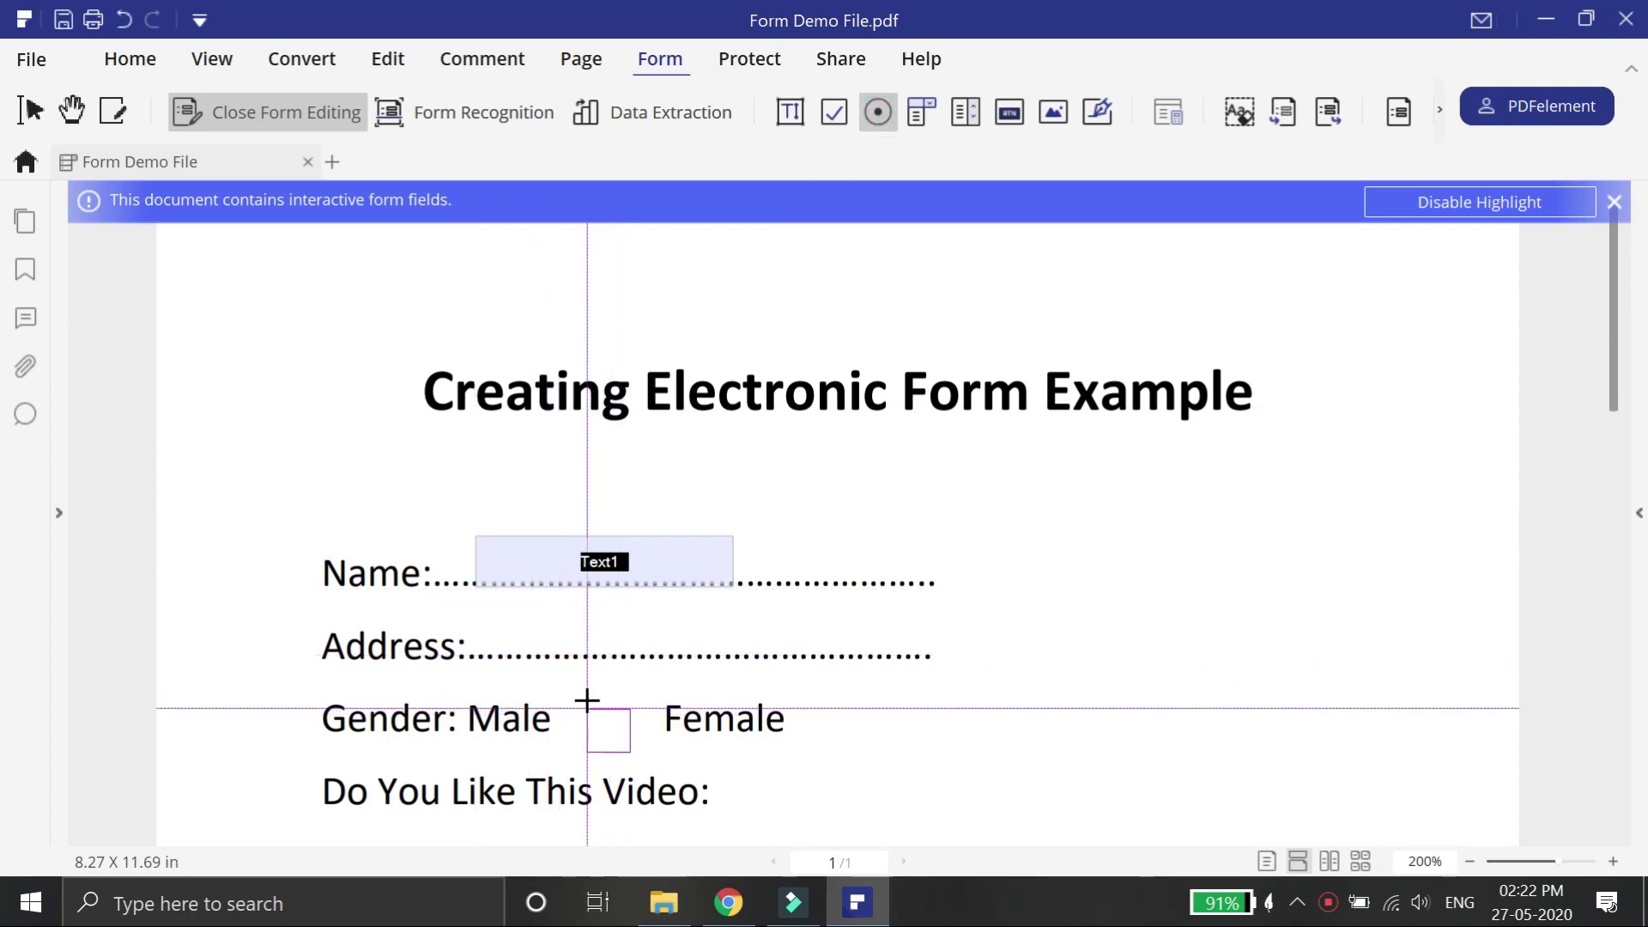
{"action": "left_click_drag", "start_coordinate": [589, 697], "coordinate": [641, 707]}
{"action": "key", "text": "Escape"}
Add a combo box beside "Do You Like This Video" with the items Yes, No and Maybe.
{"action": "left_click", "coordinate": [919, 118]}
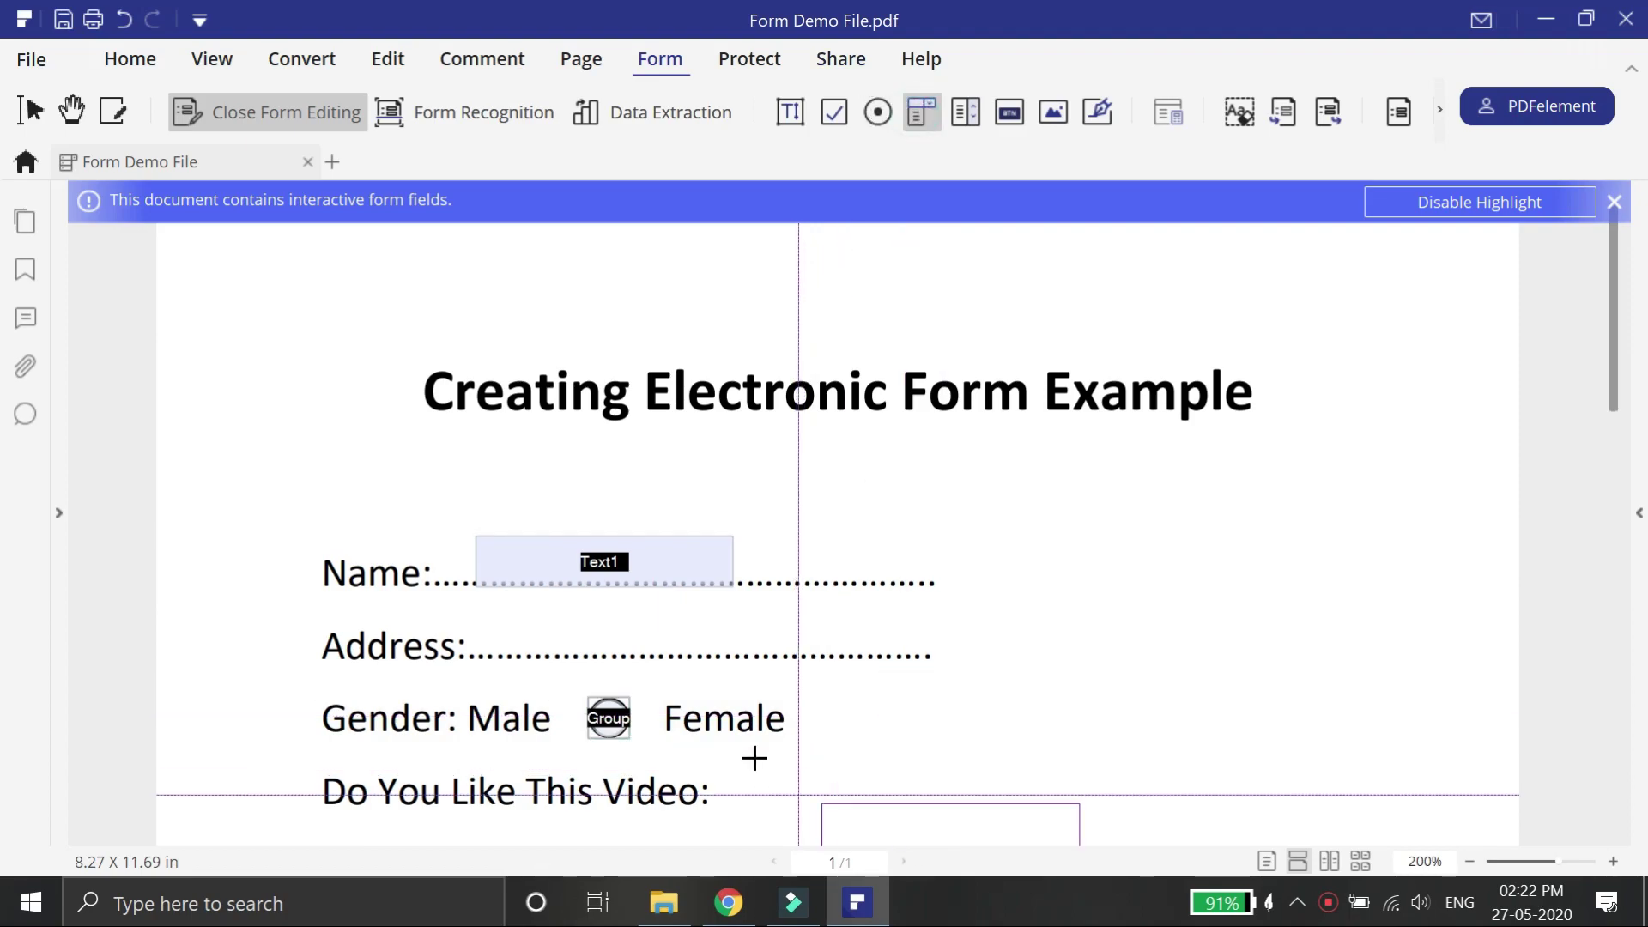
{"action": "left_click", "coordinate": [737, 765]}
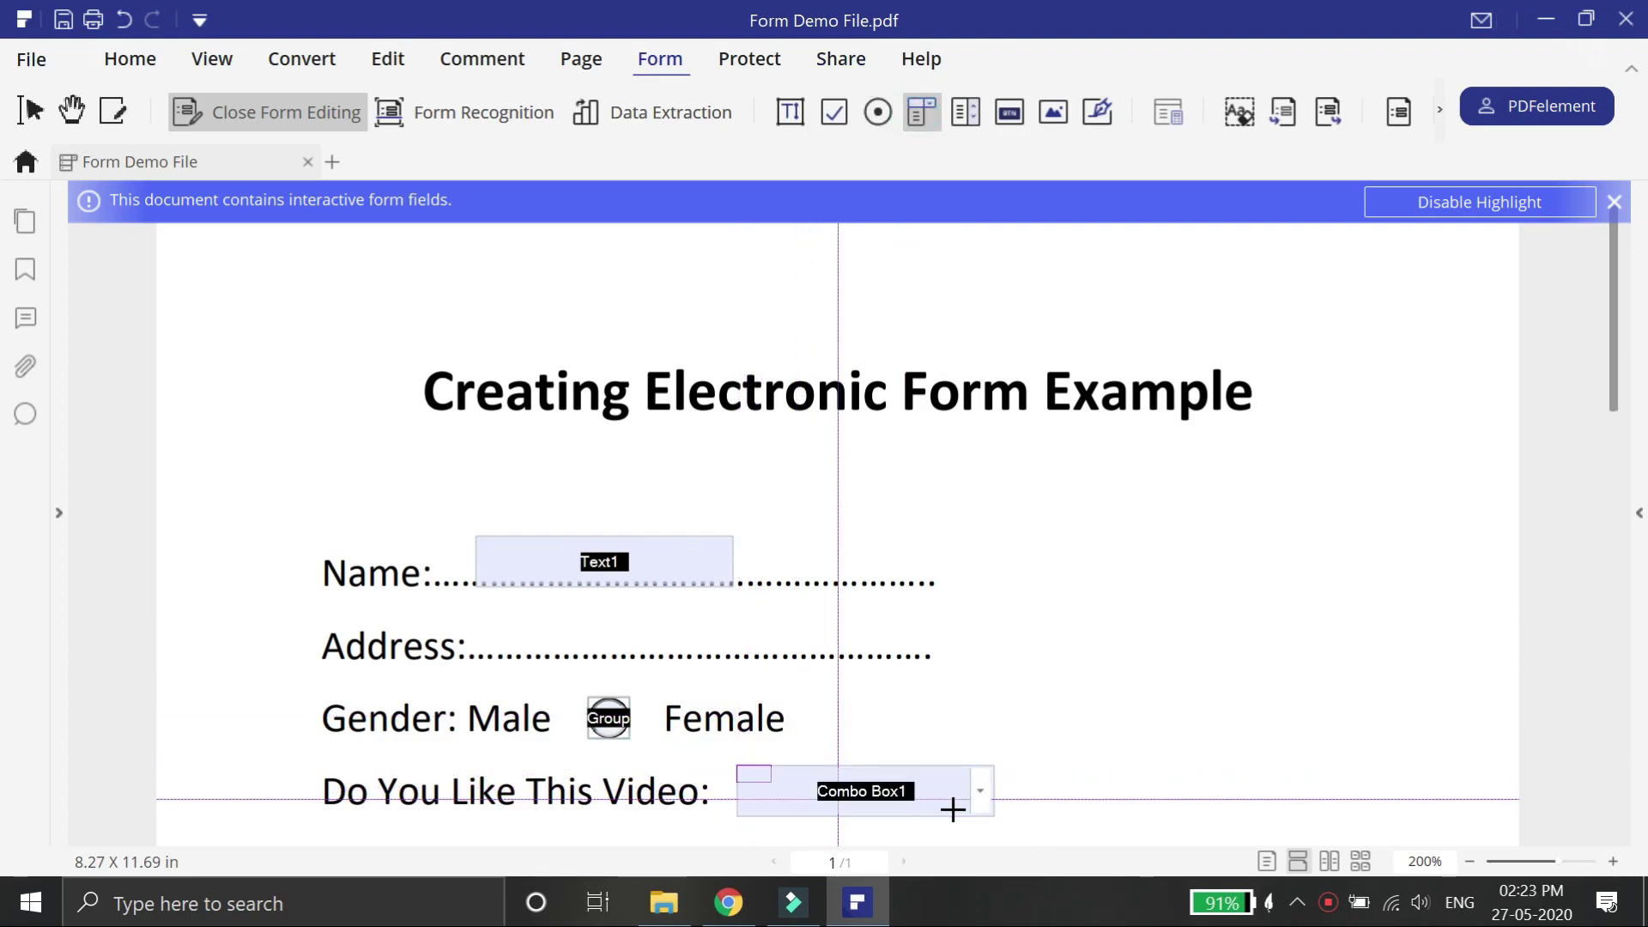
{"action": "double_click", "coordinate": [923, 800]}
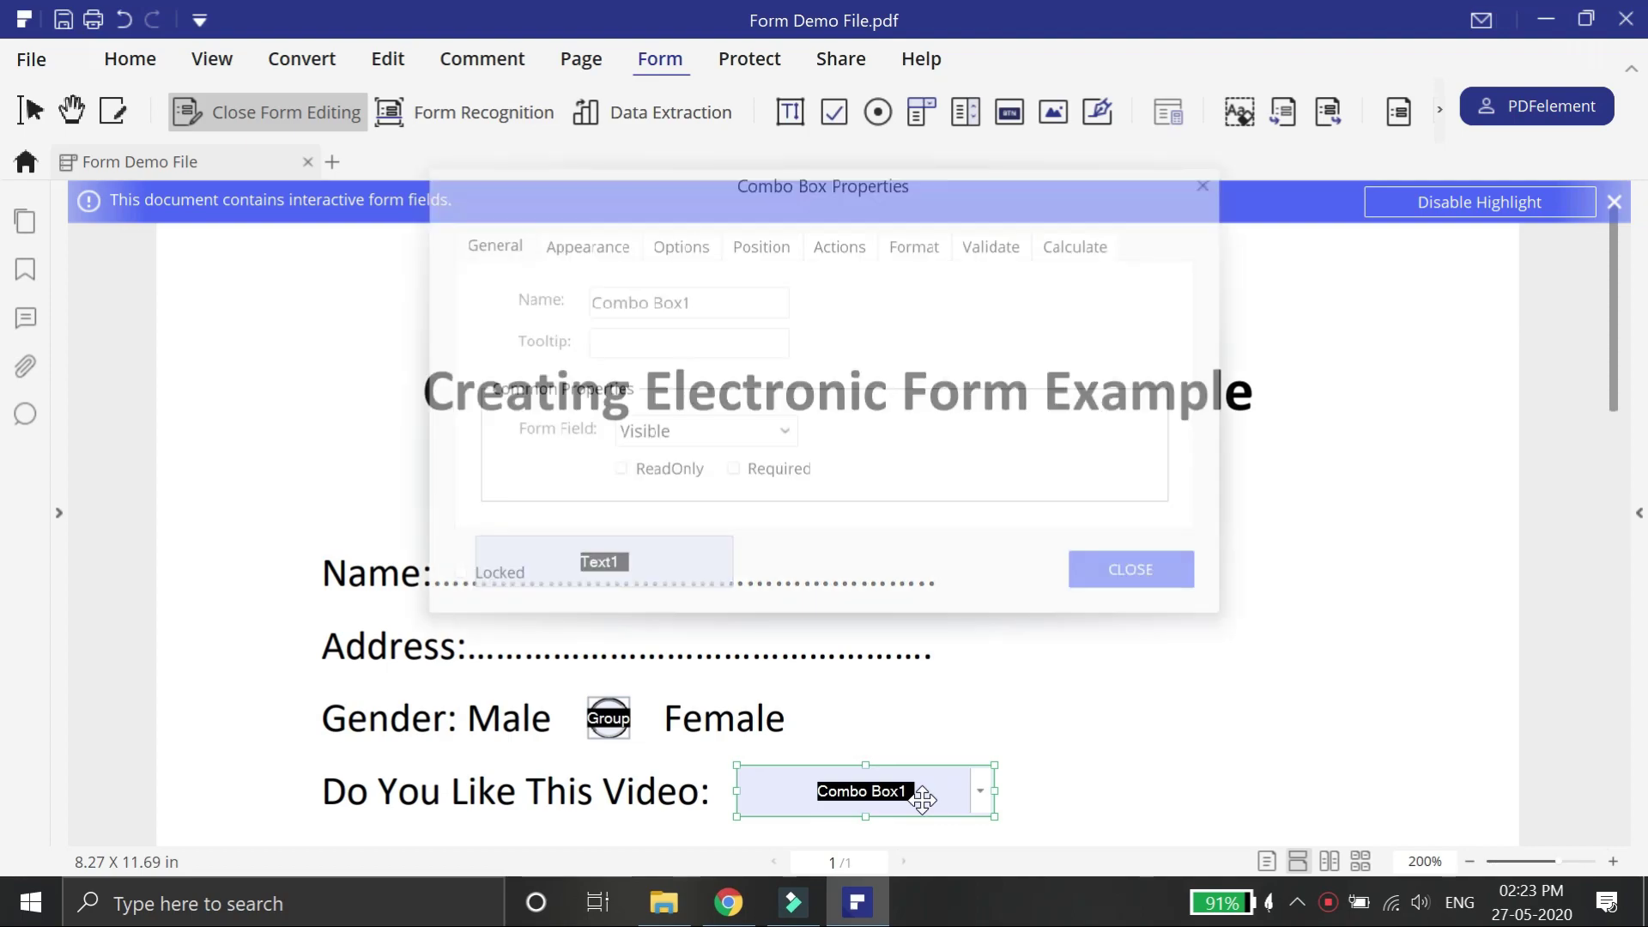
{"action": "left_click", "coordinate": [670, 240]}
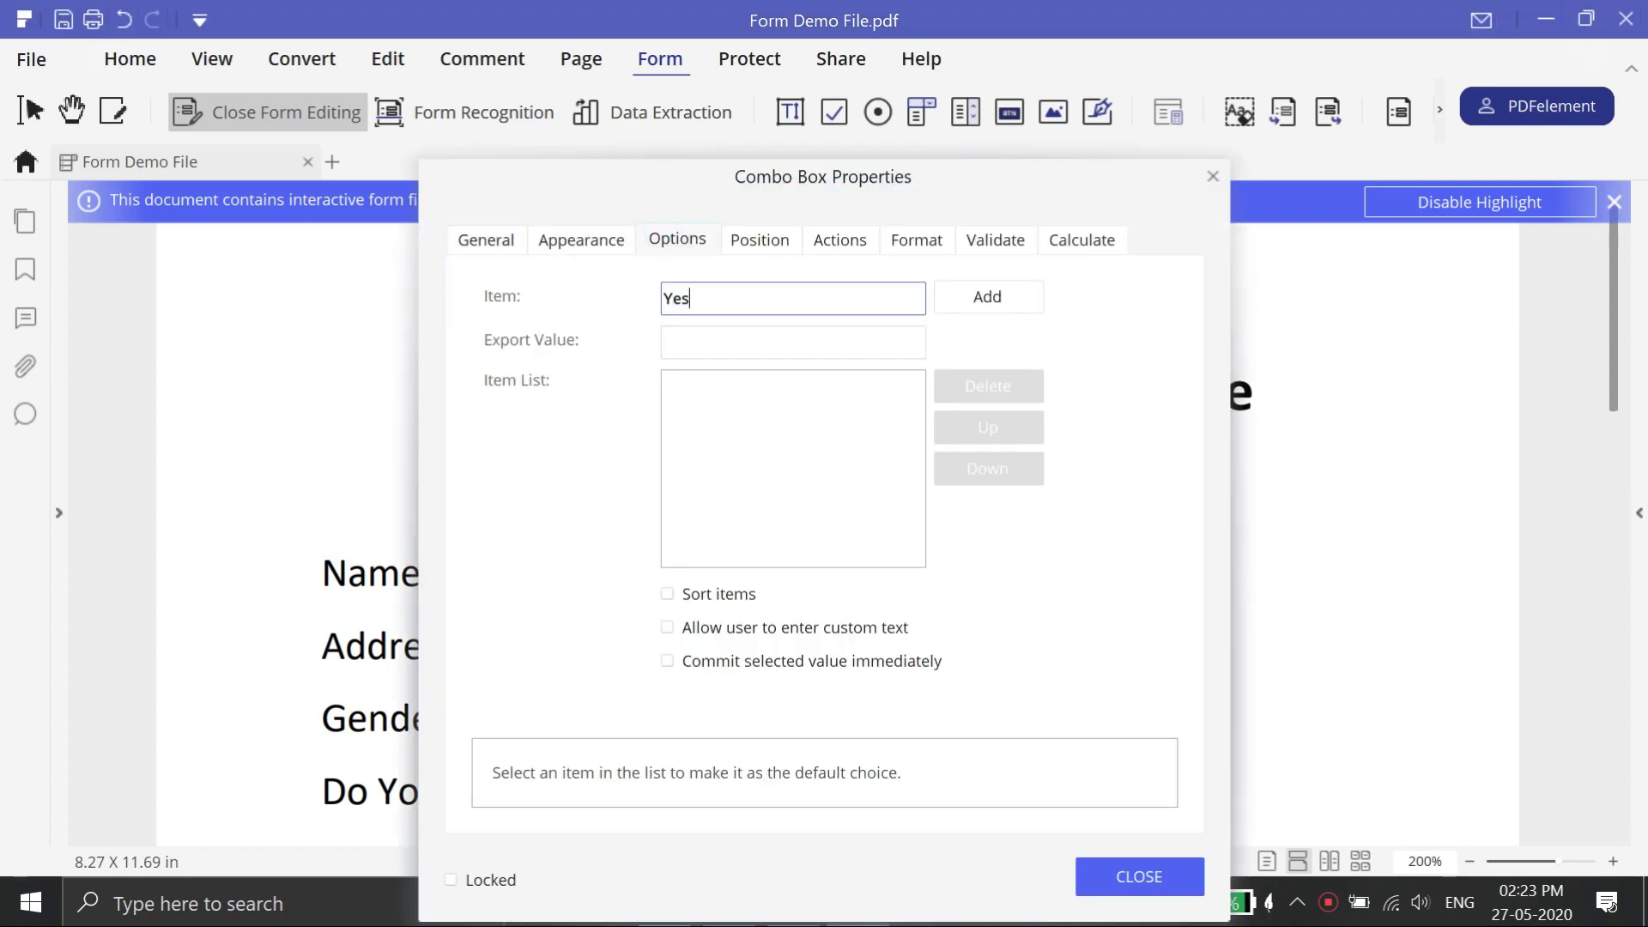
{"action": "left_click", "coordinate": [983, 308]}
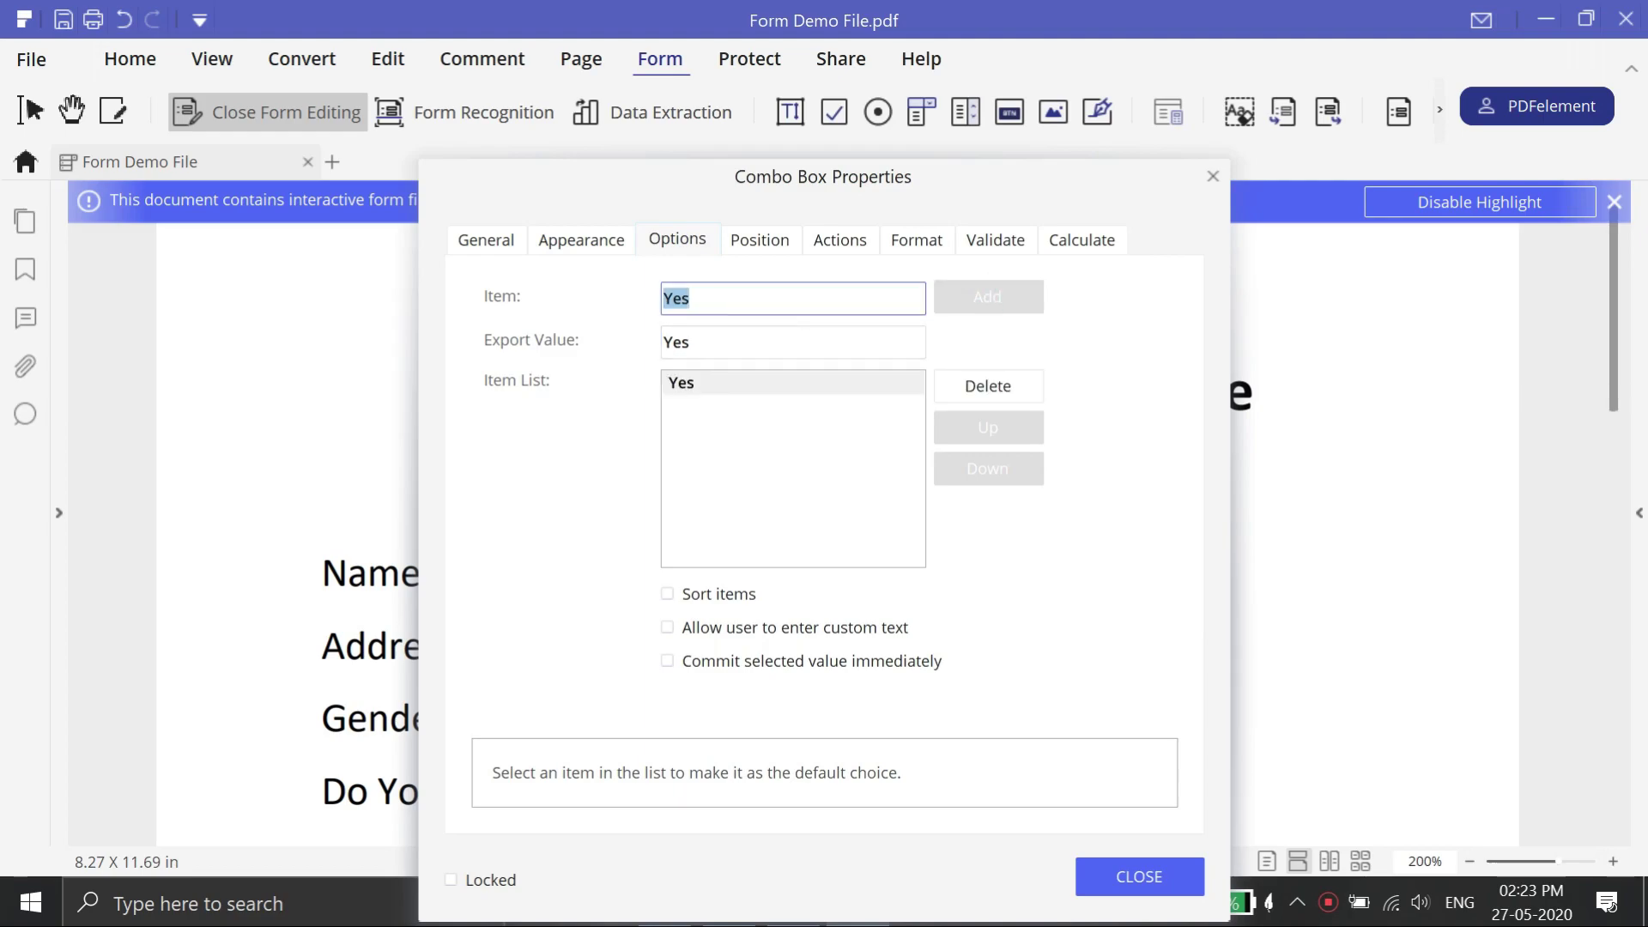
{"action": "left_click", "coordinate": [993, 288]}
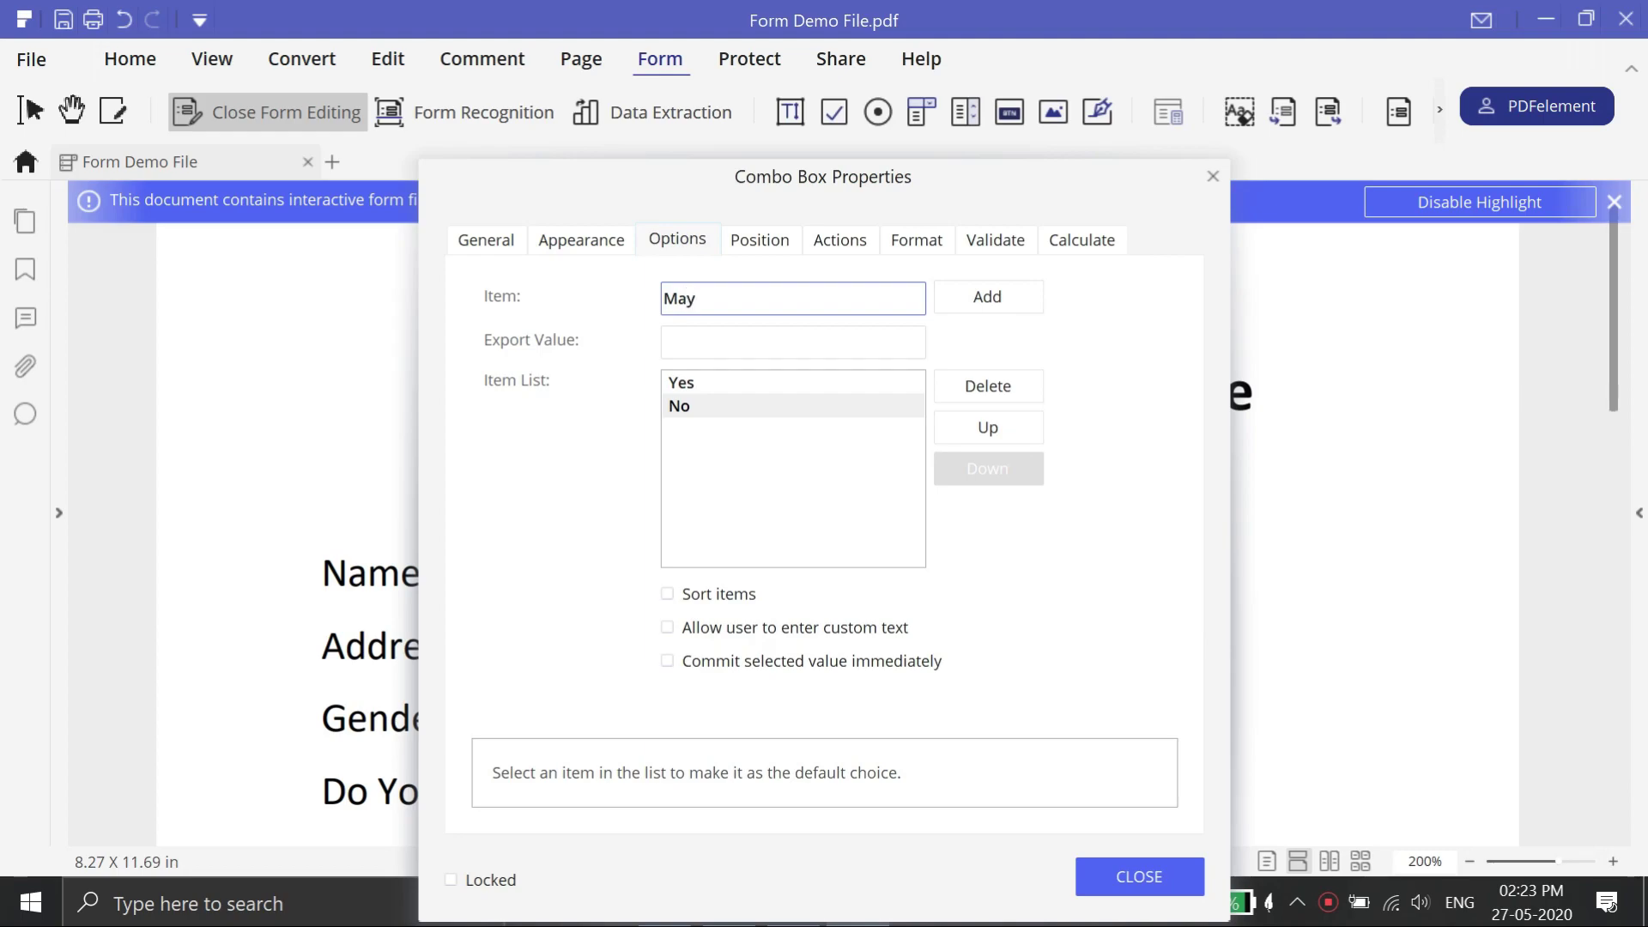
{"action": "left_click", "coordinate": [987, 287]}
{"action": "left_click", "coordinate": [1129, 876]}
Test the combo box on the form by choosing Yes and then Maybe.
{"action": "left_click", "coordinate": [982, 482]}
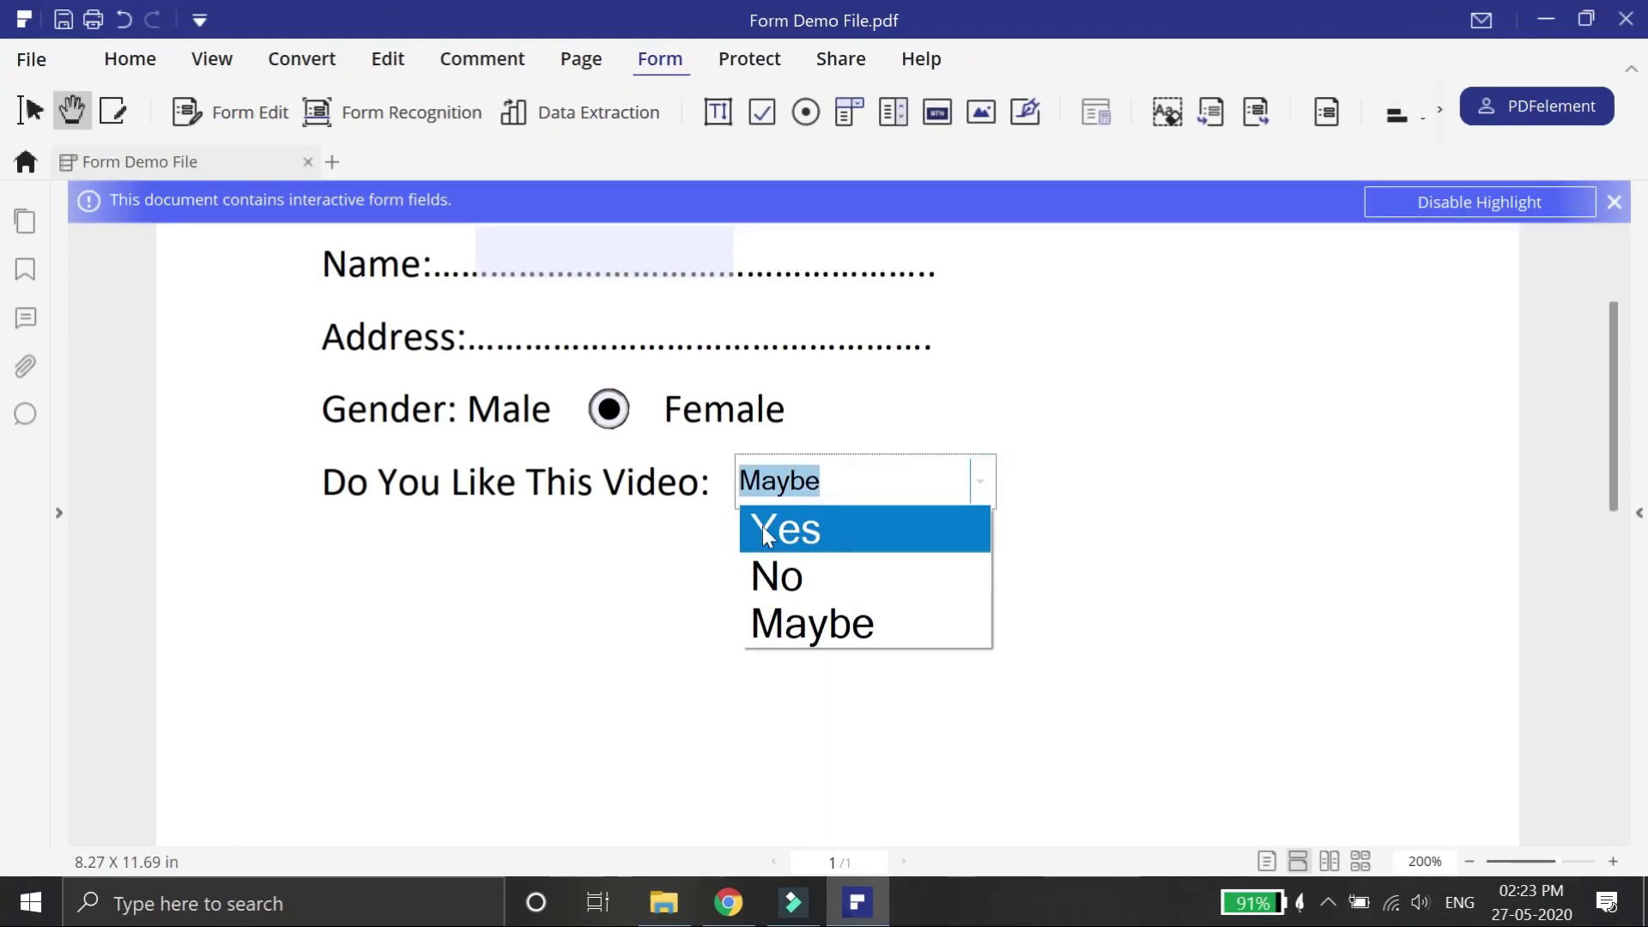
{"action": "left_click", "coordinate": [766, 531]}
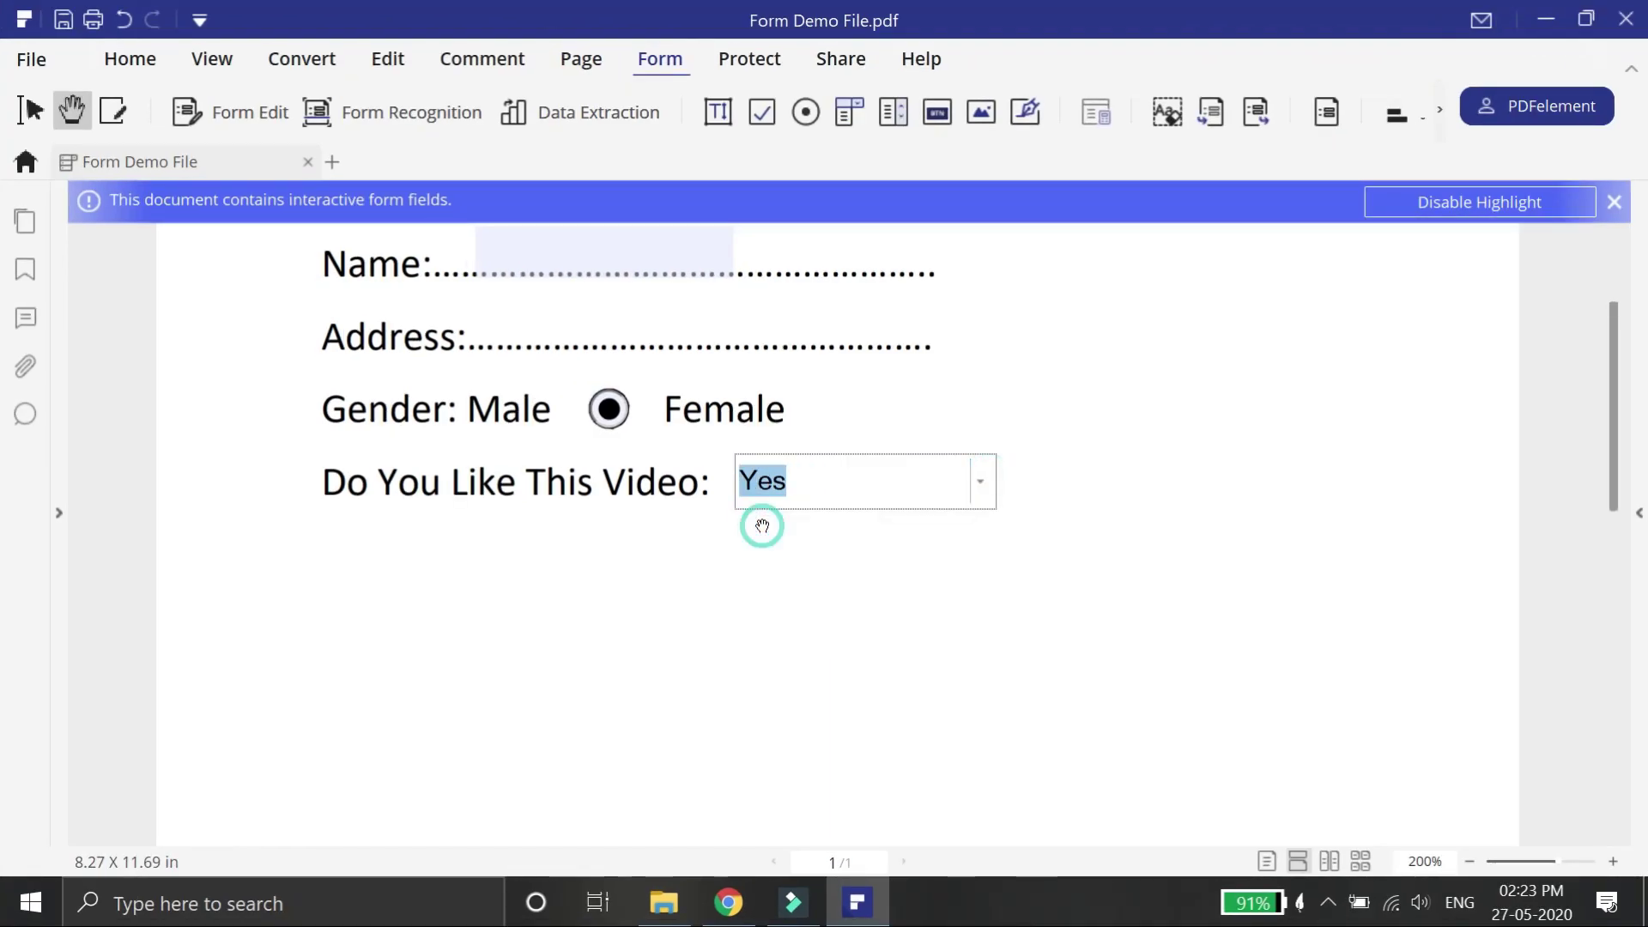
{"action": "left_click", "coordinate": [980, 482]}
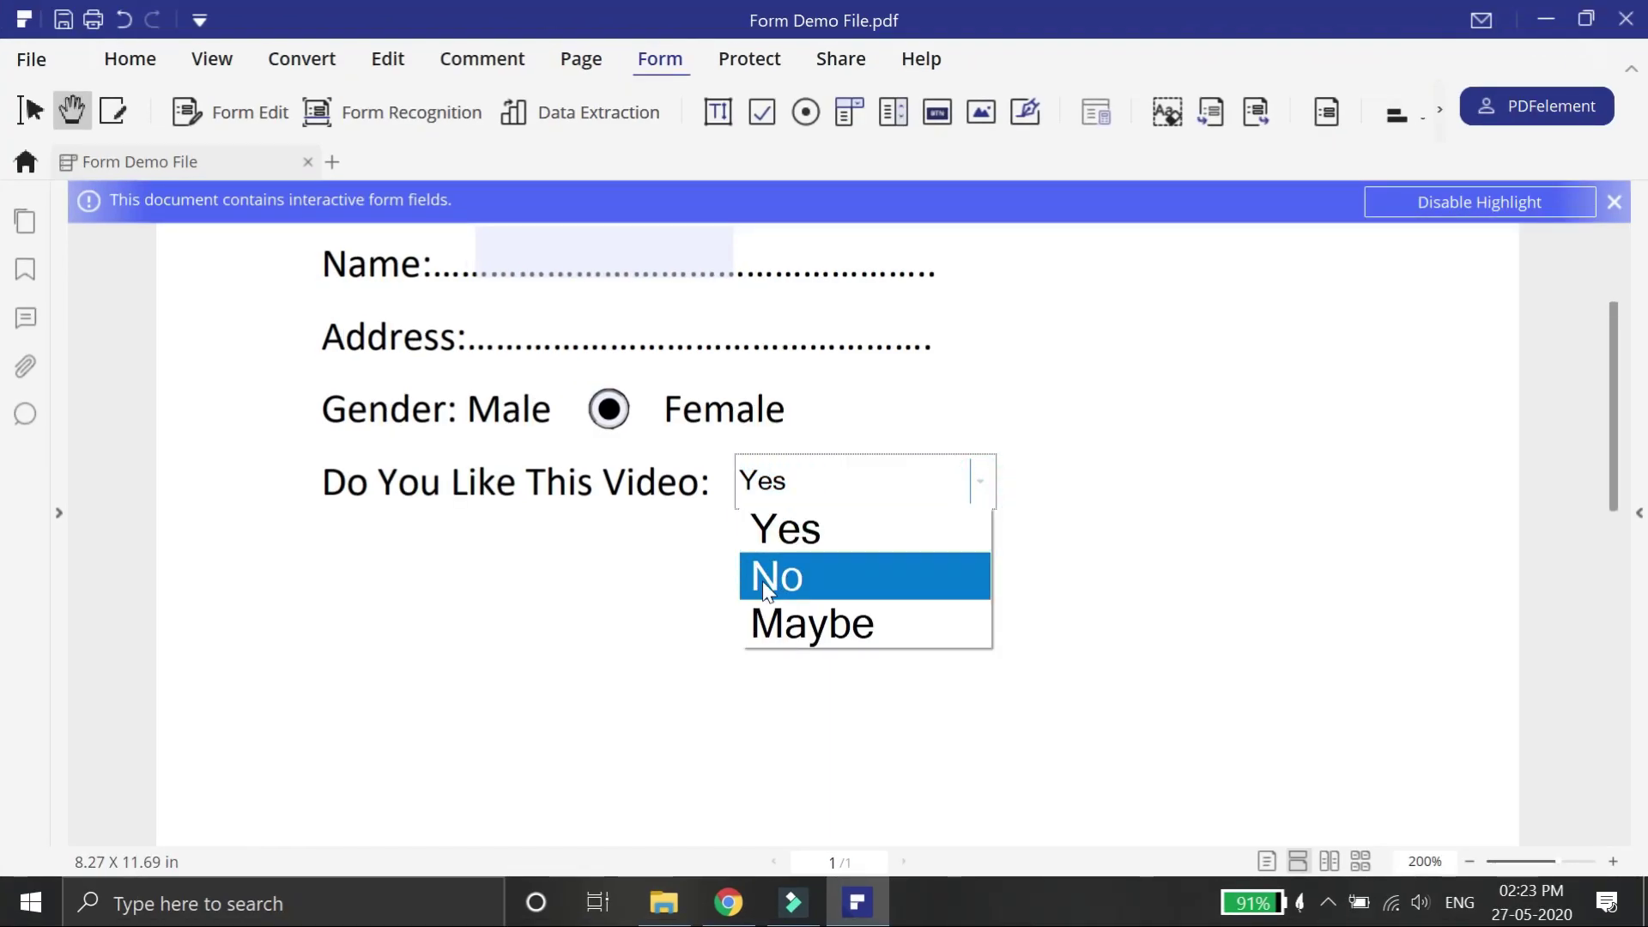
{"action": "left_click", "coordinate": [764, 622]}
{"action": "left_click", "coordinate": [991, 484]}
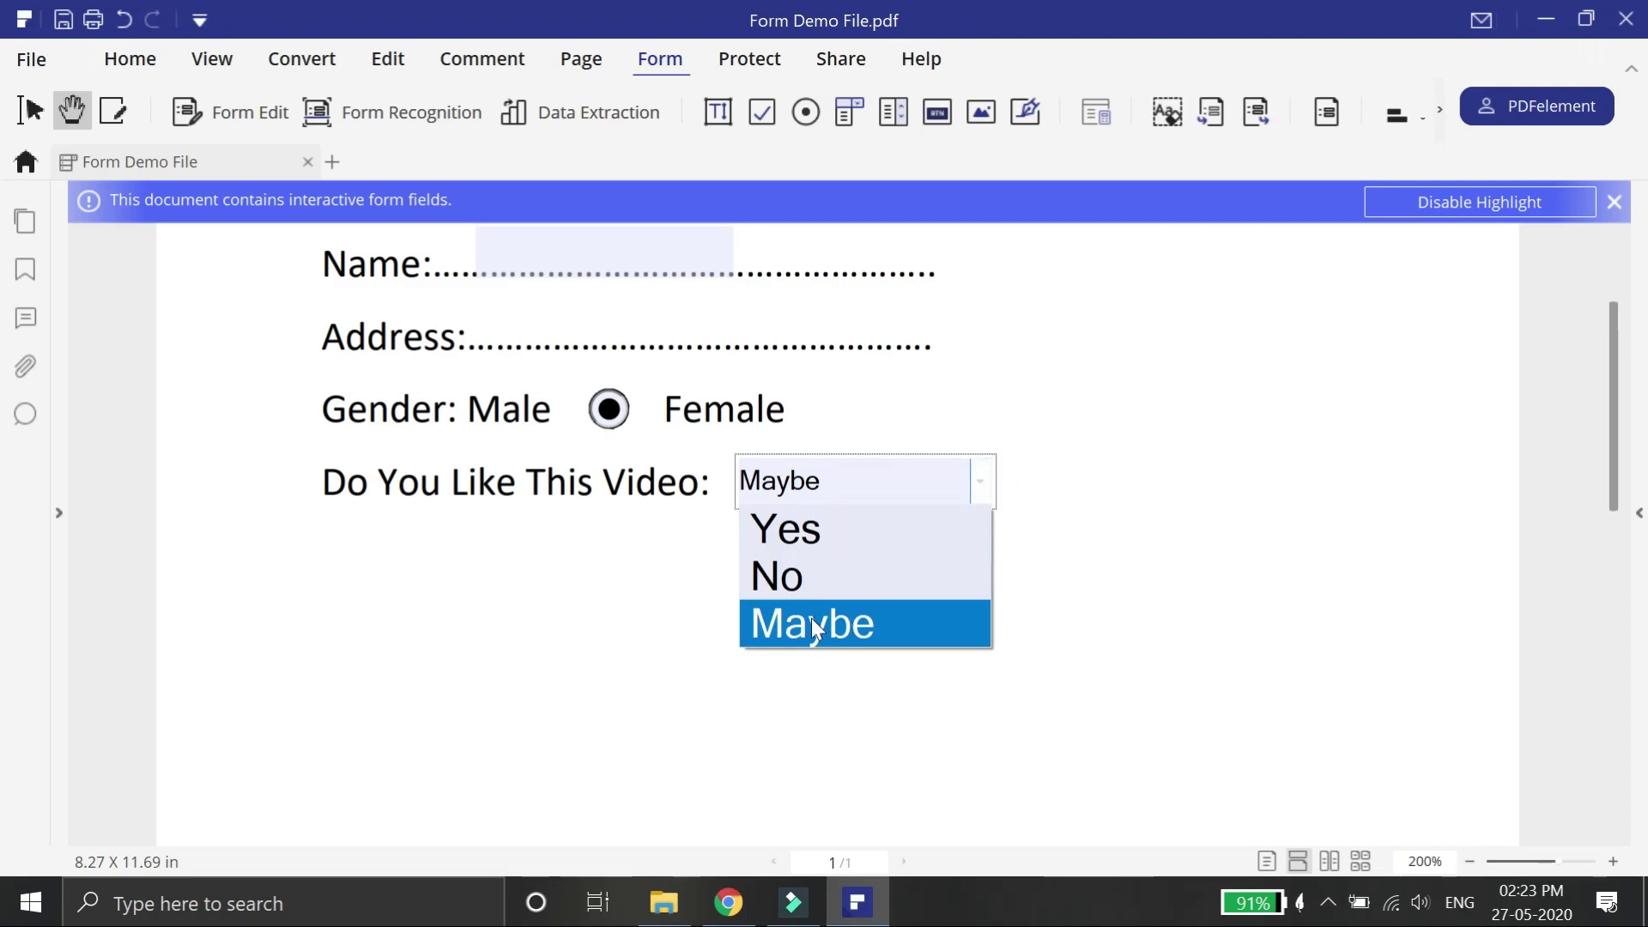
{"action": "left_click", "coordinate": [971, 709]}
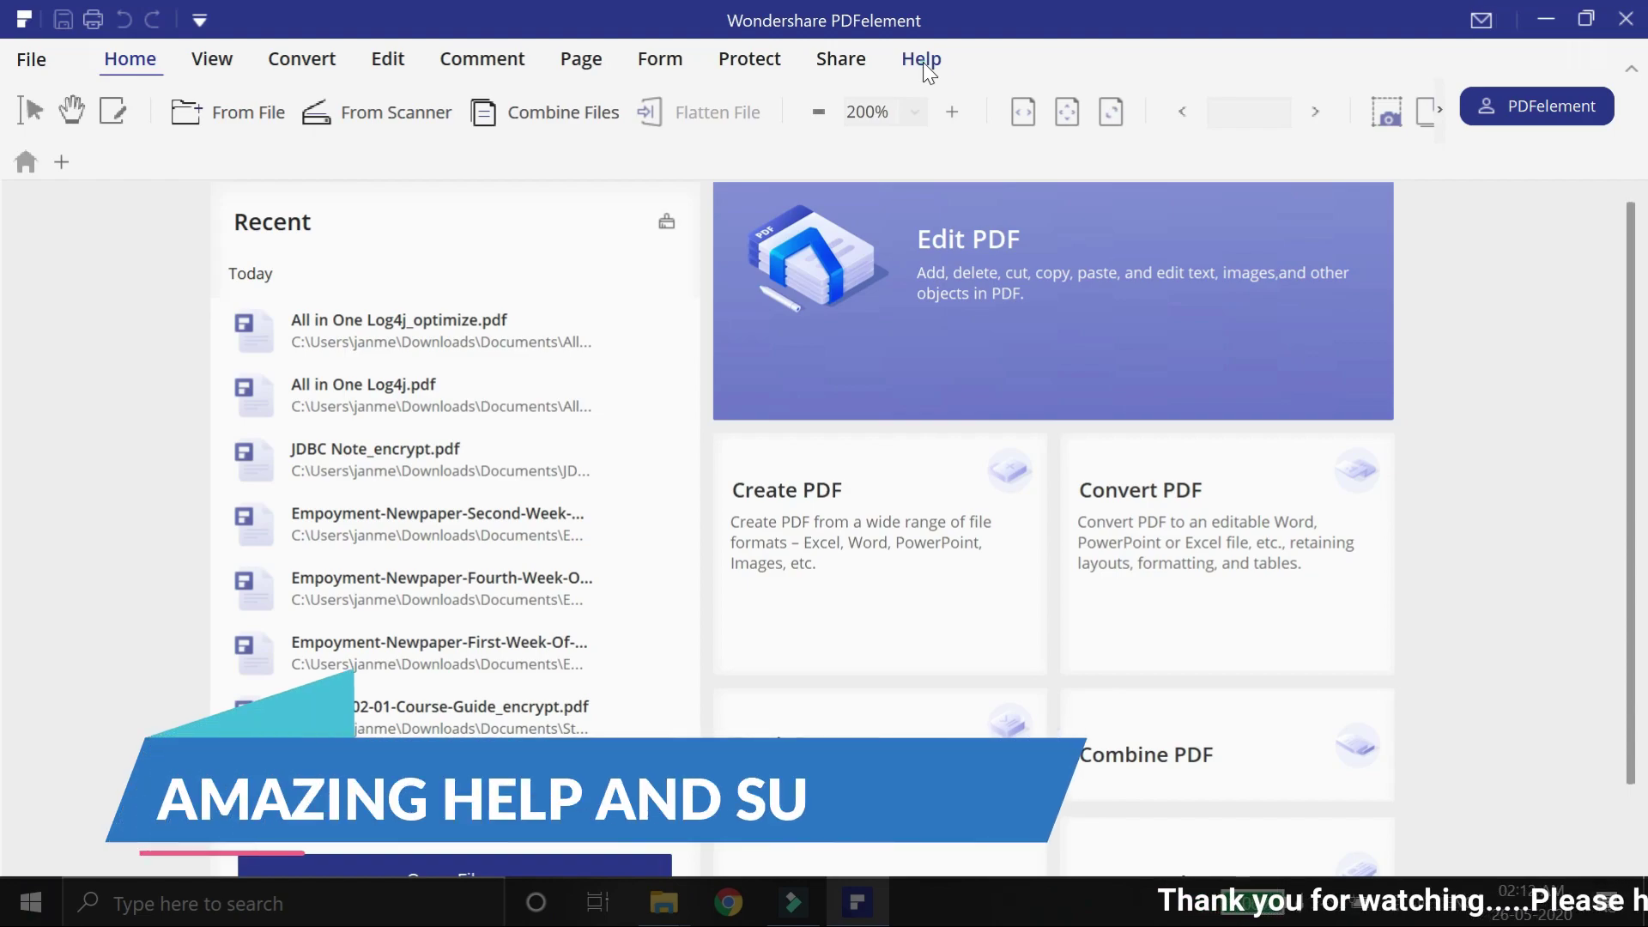
View the online user guide and the YouTube channel from PDFelement's help resources.
{"action": "left_click", "coordinate": [921, 60]}
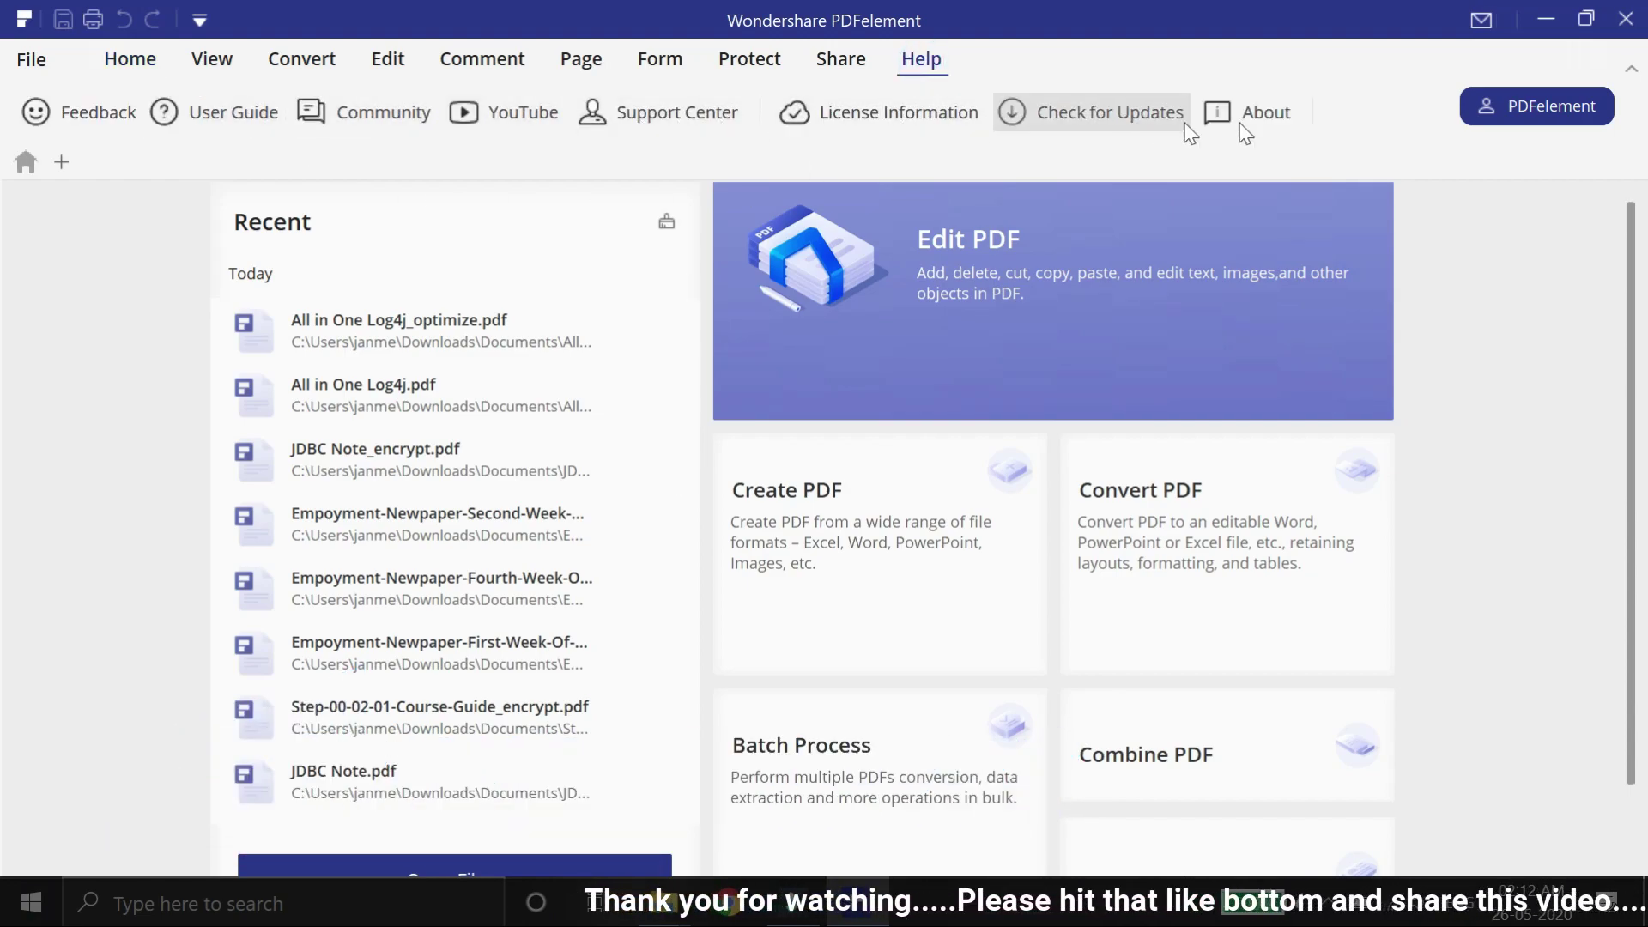
{"action": "left_click", "coordinate": [251, 120]}
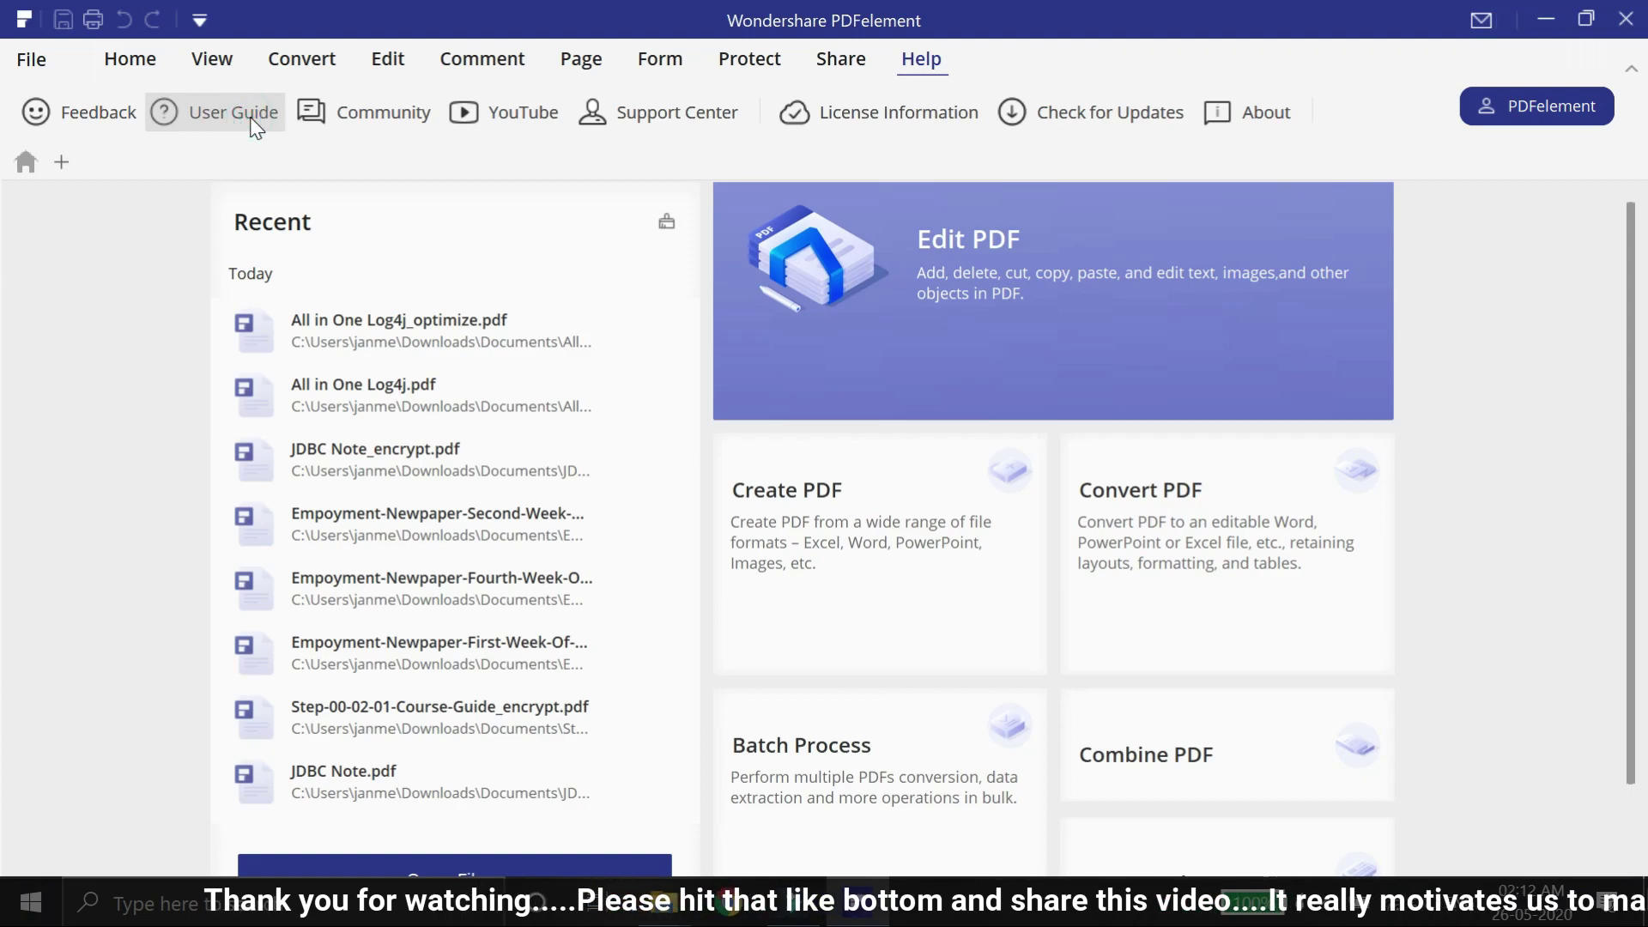
{"action": "scroll", "coordinate": [784, 543], "scroll_direction": "down", "scroll_amount": 6}
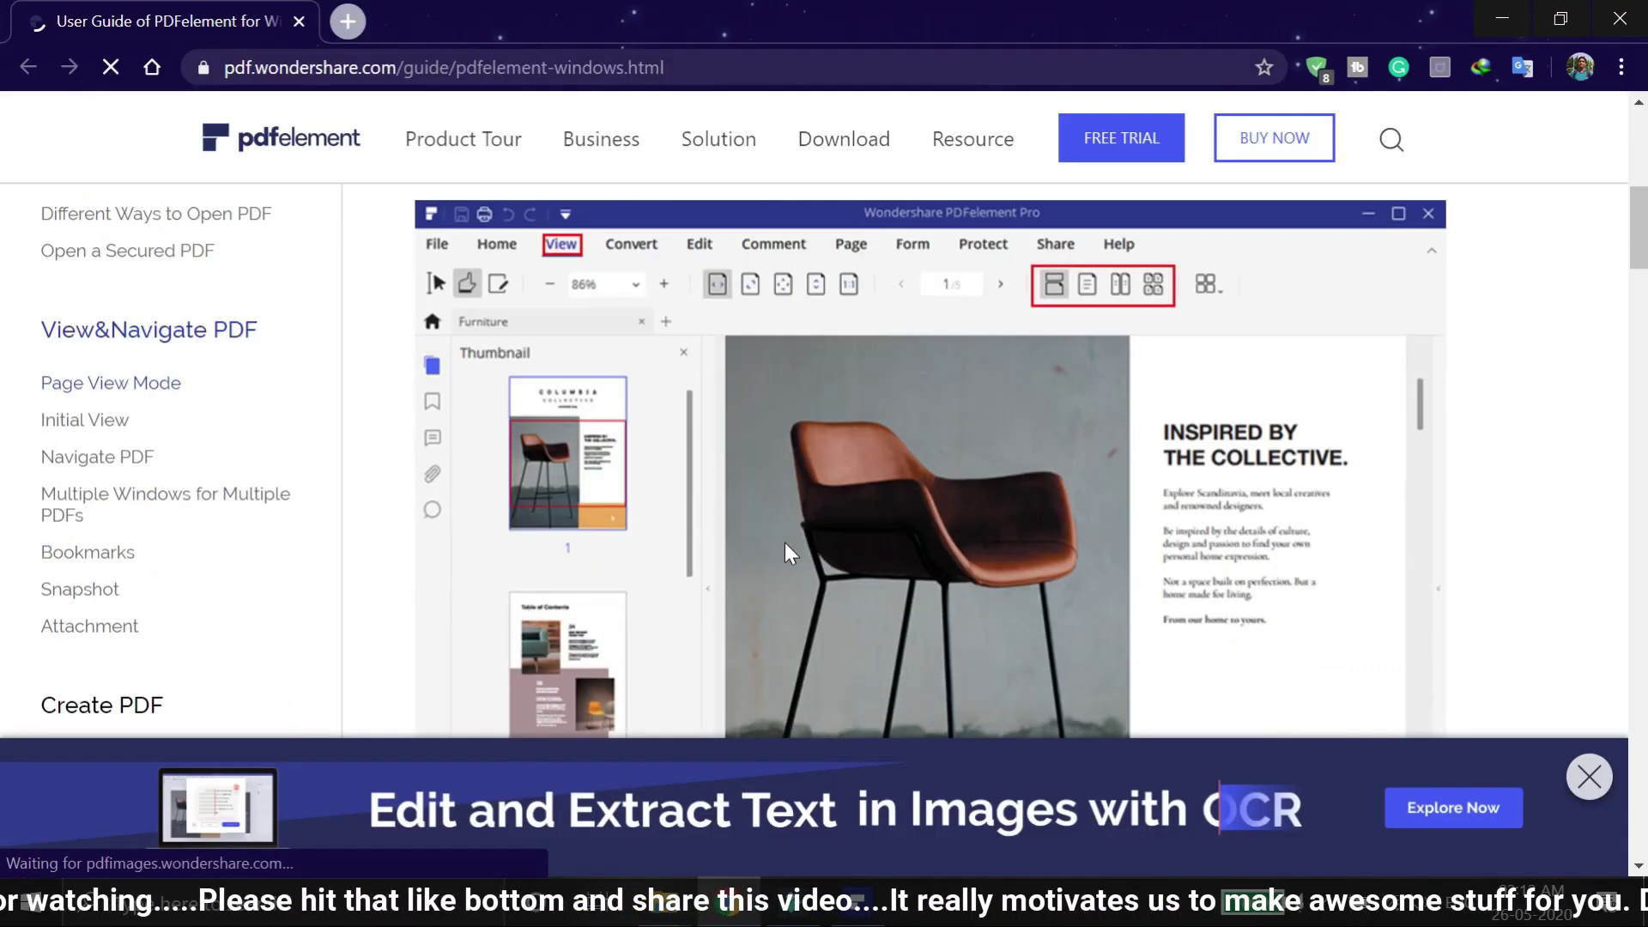
{"action": "key", "text": "alt+Tab"}
{"action": "left_click", "coordinate": [478, 113]}
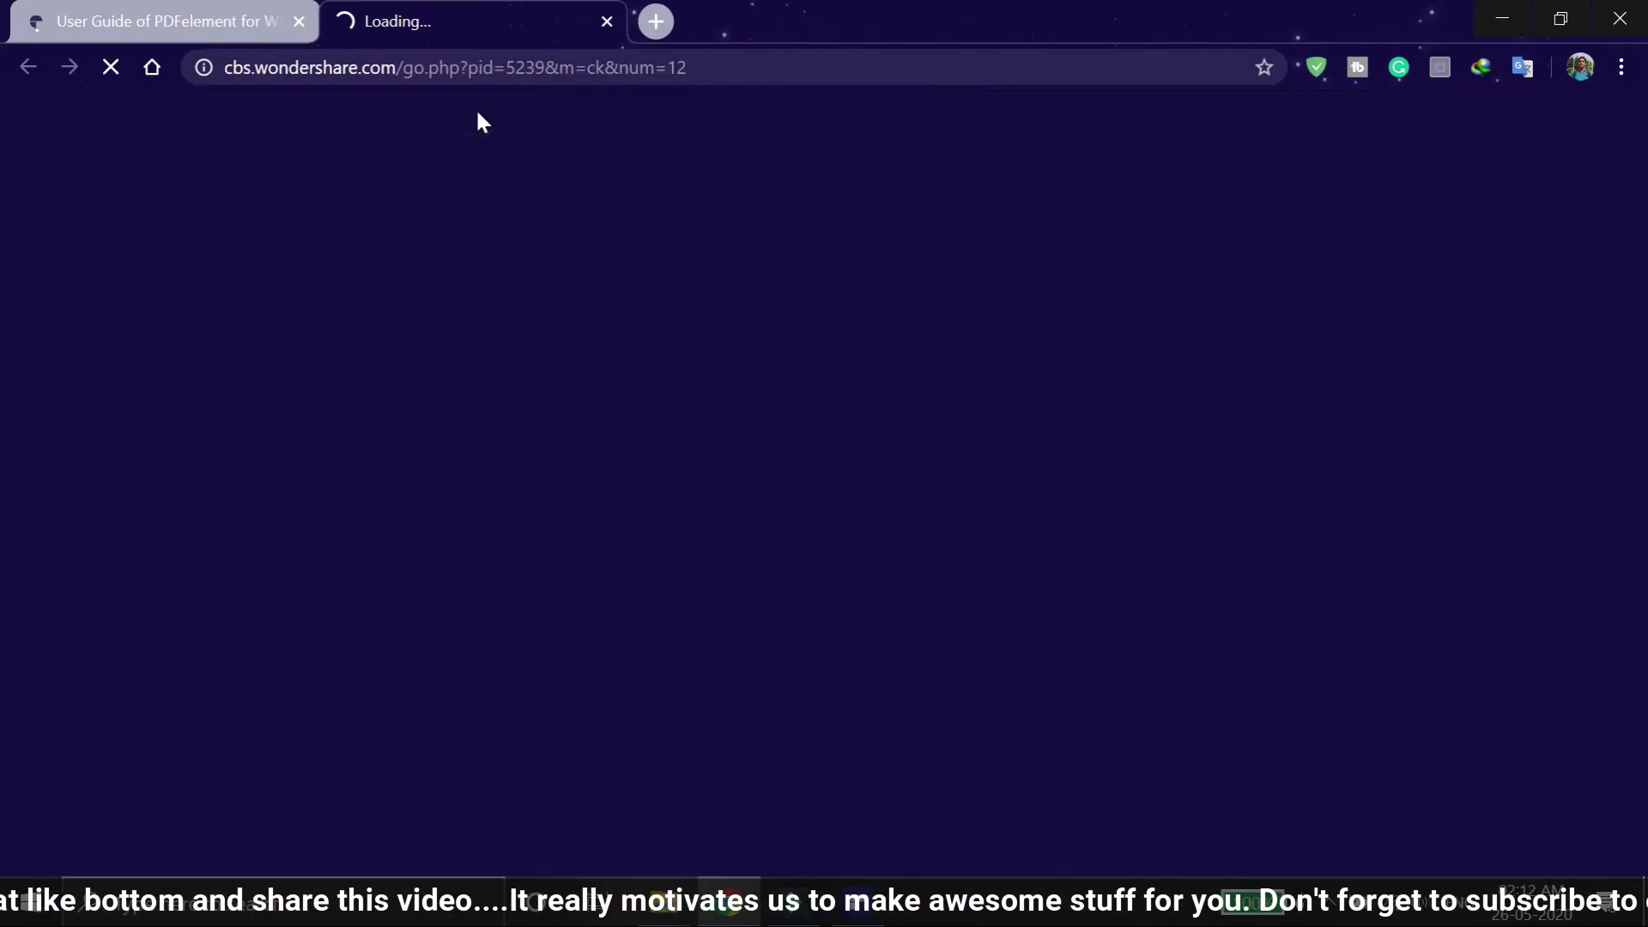
{"action": "scroll", "coordinate": [776, 327], "scroll_direction": "down", "scroll_amount": 2}
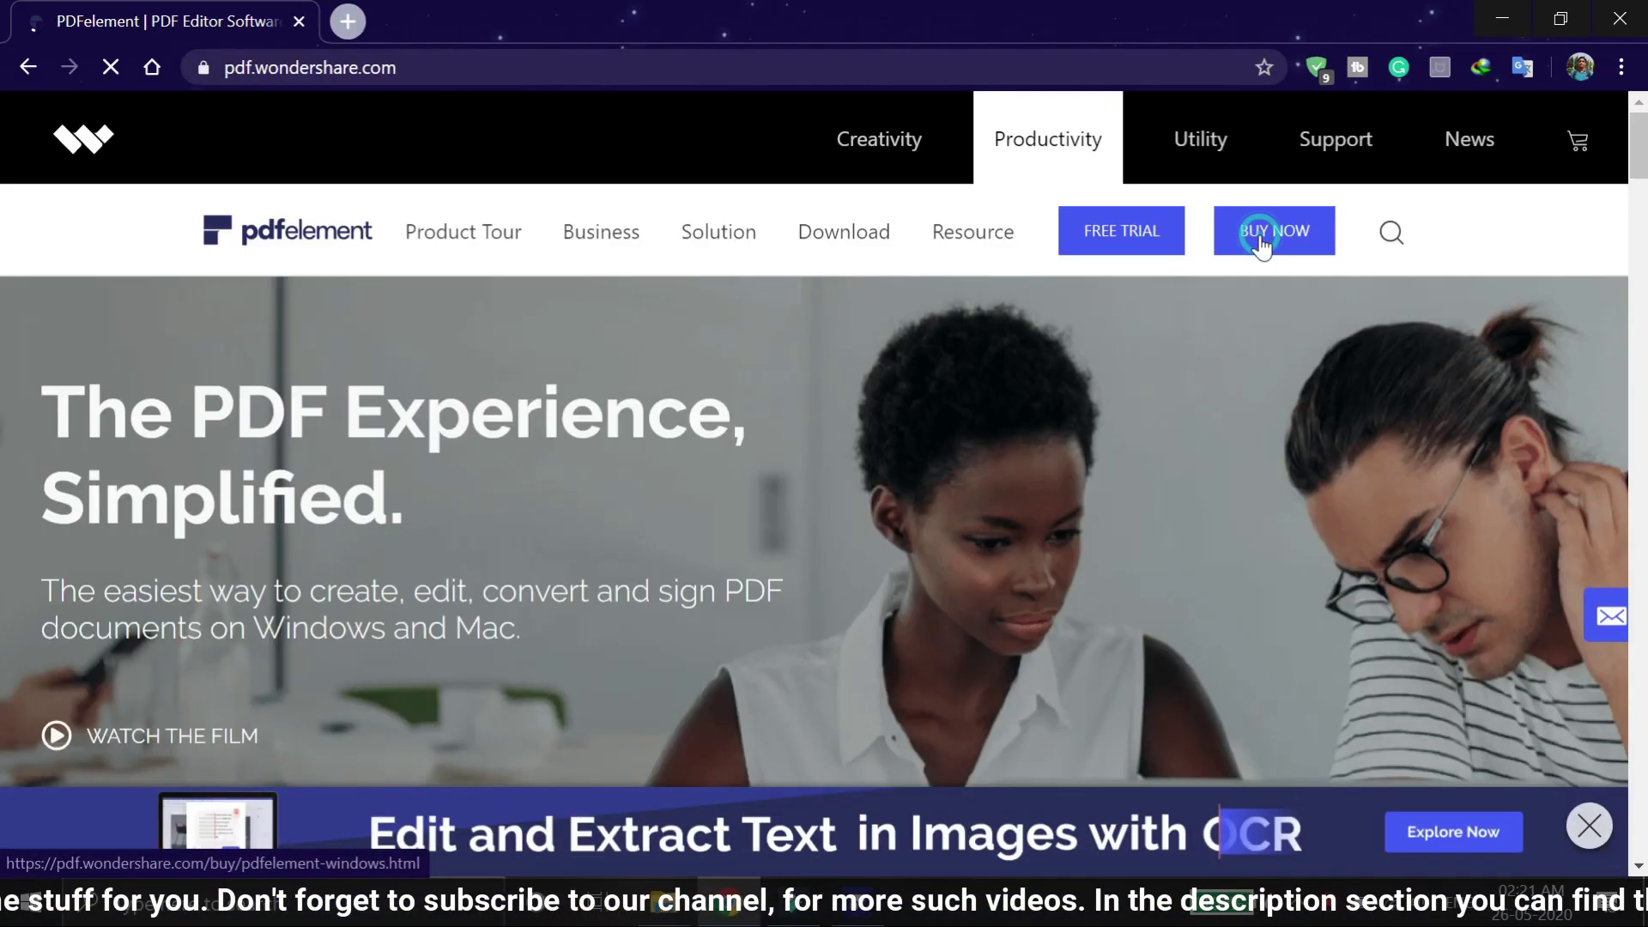
Open the checkout for the PDFelement Pro monthly plan and select Bank/Wire transfer as the payment method.
{"action": "left_click", "coordinate": [1261, 245]}
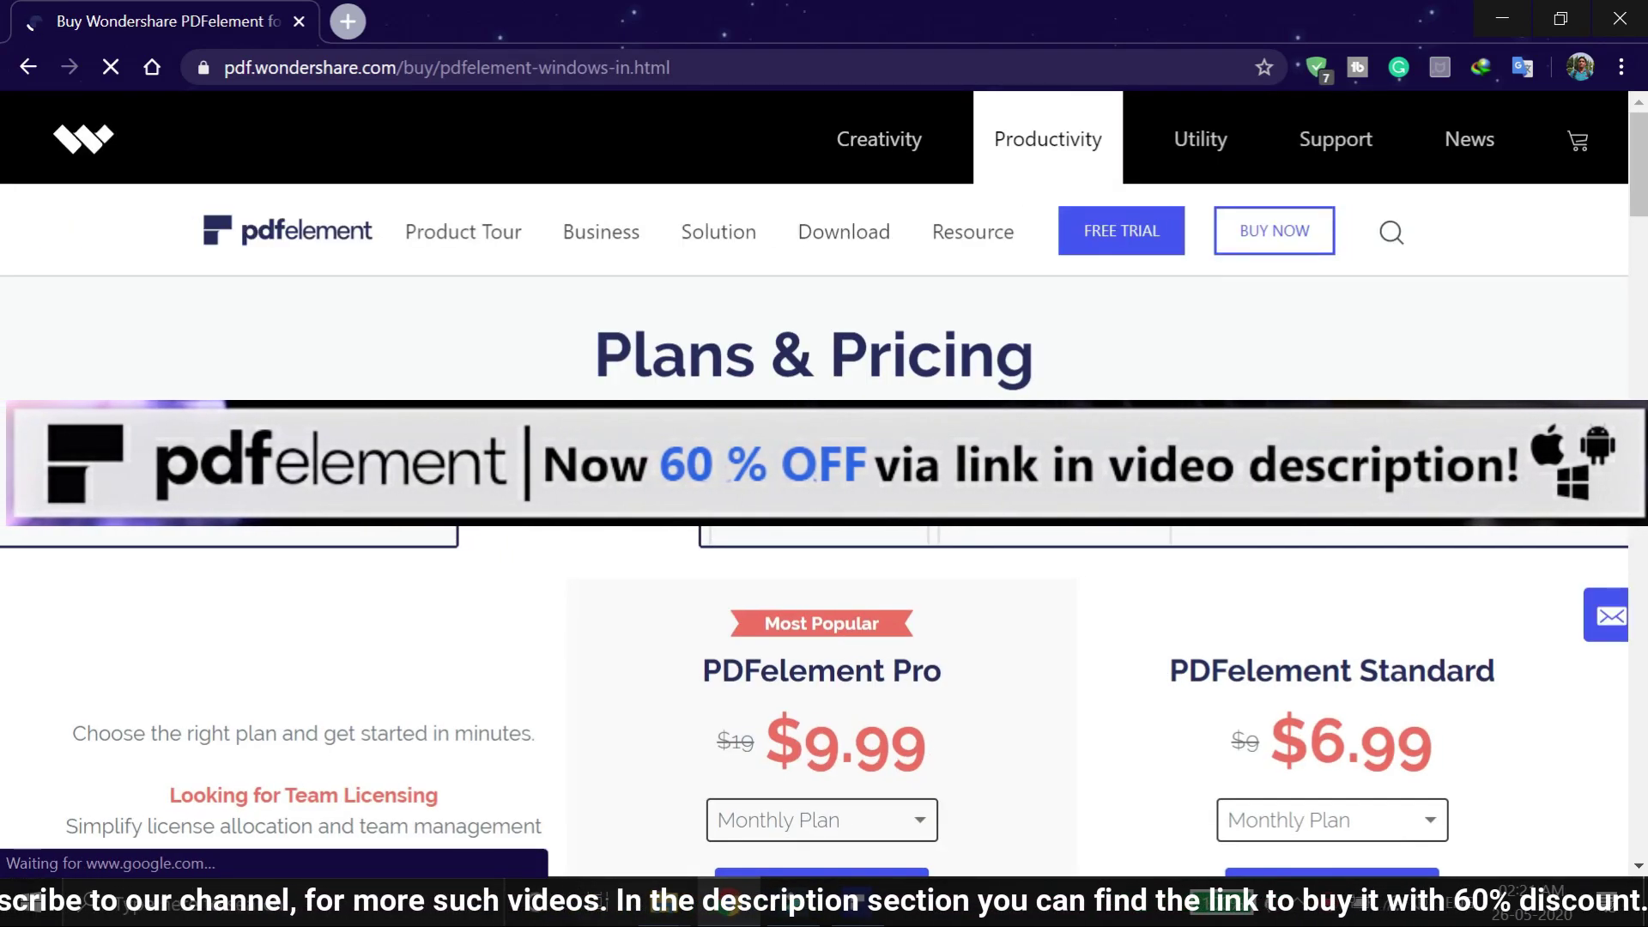
{"action": "scroll", "coordinate": [1129, 612], "scroll_direction": "down", "scroll_amount": 3}
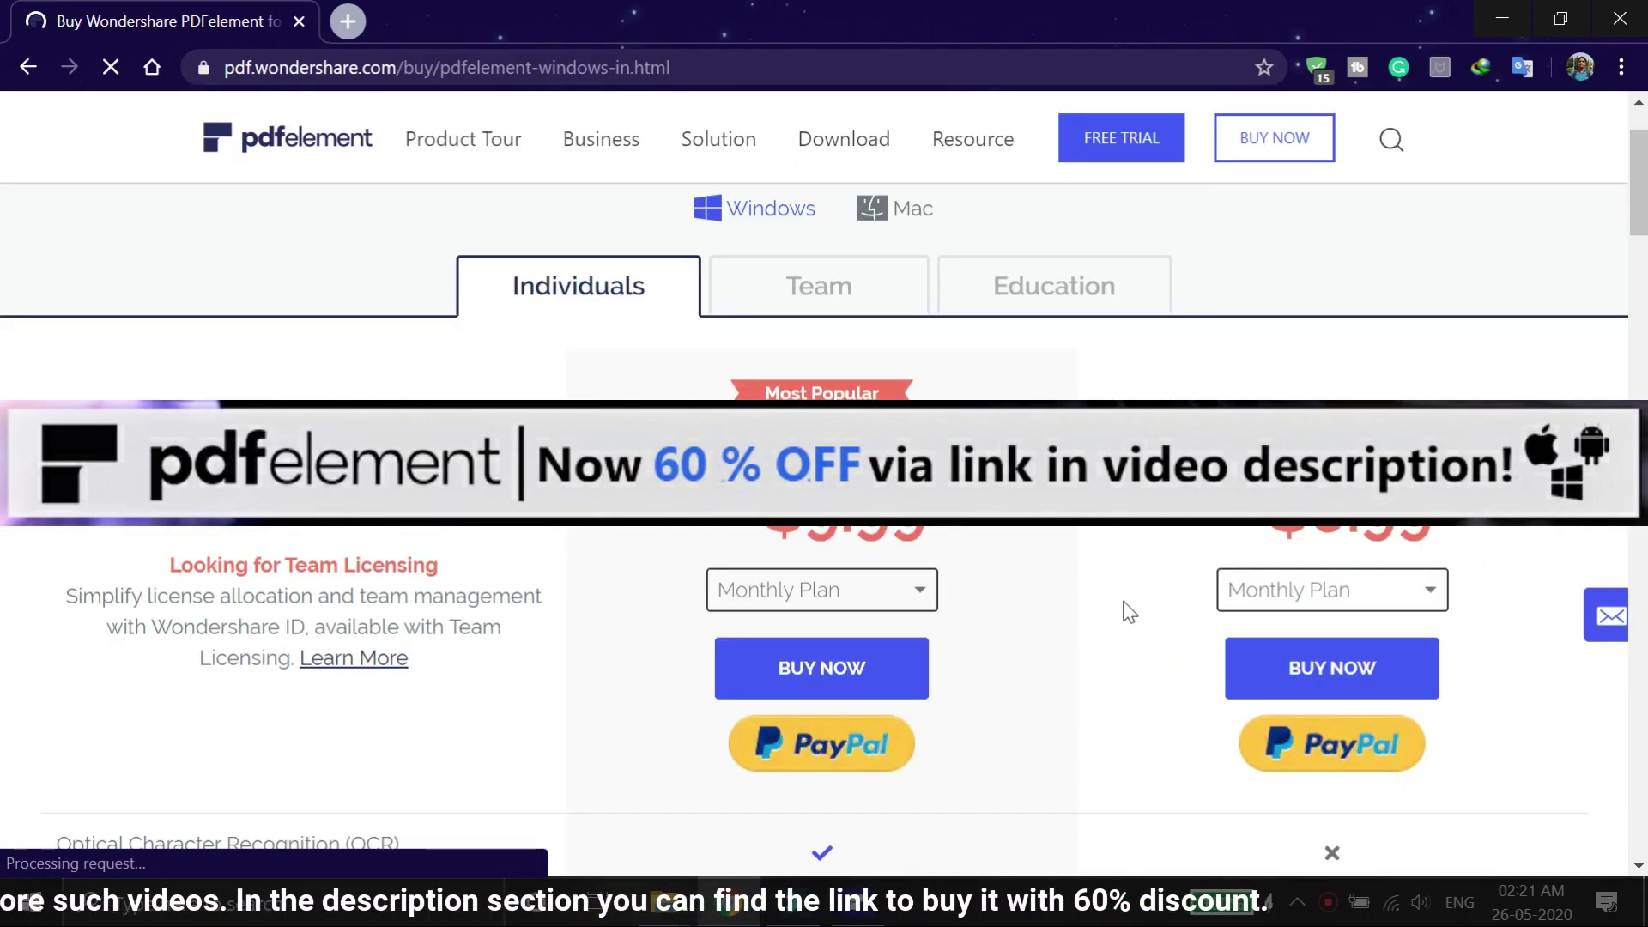
{"action": "left_click", "coordinate": [840, 689]}
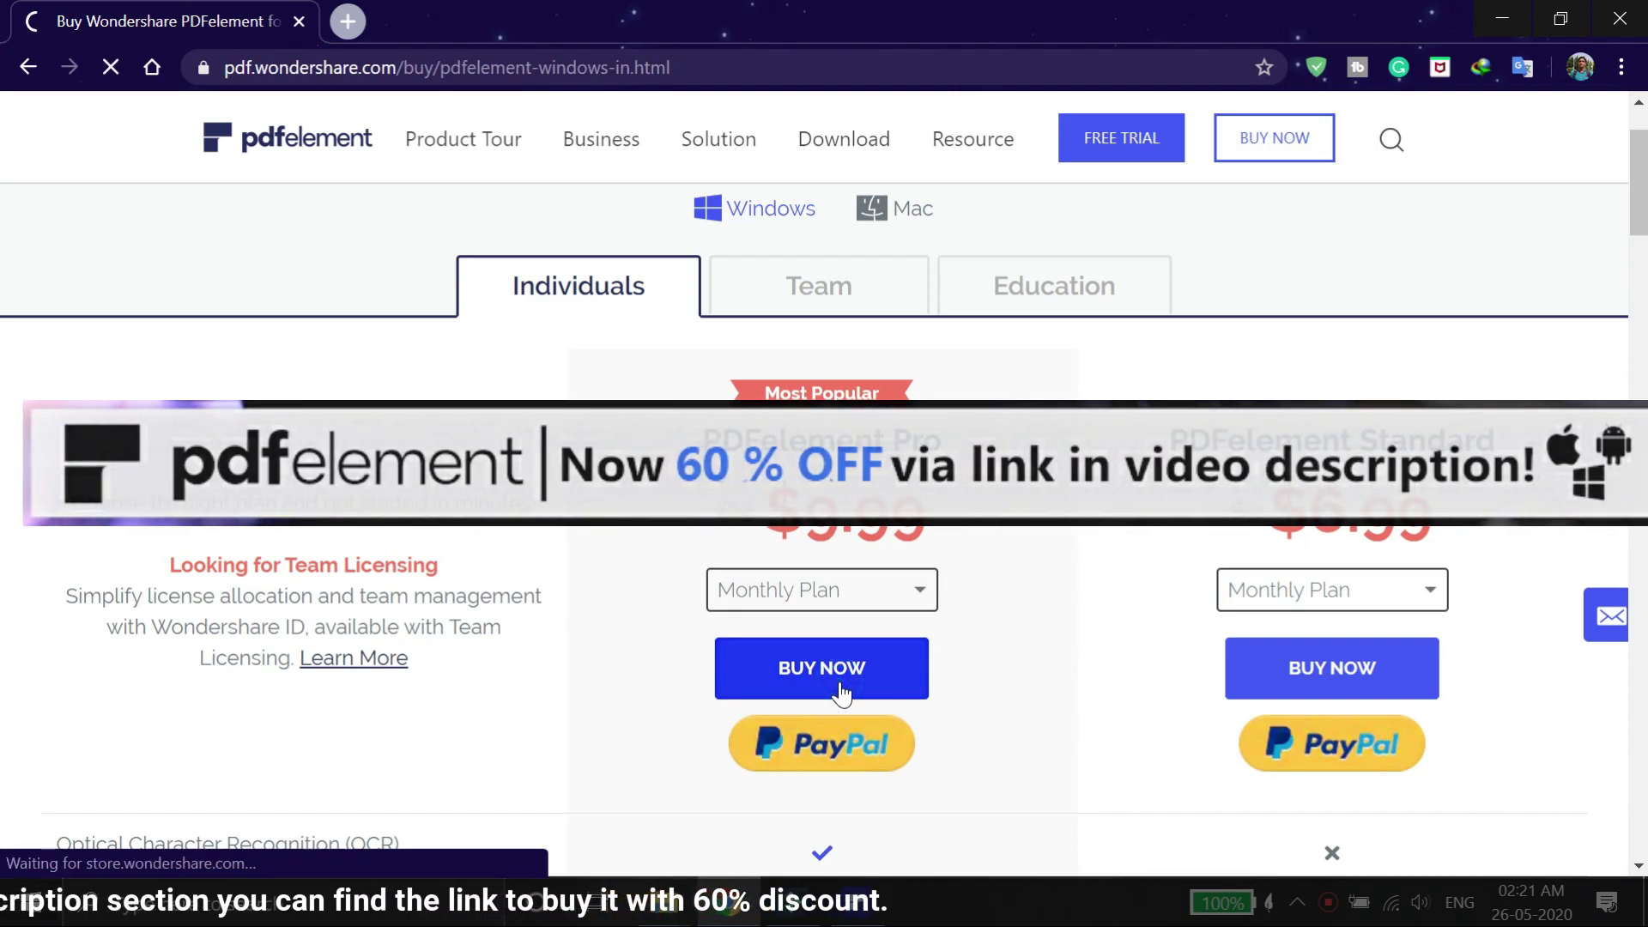
{"action": "left_click", "coordinate": [1003, 470]}
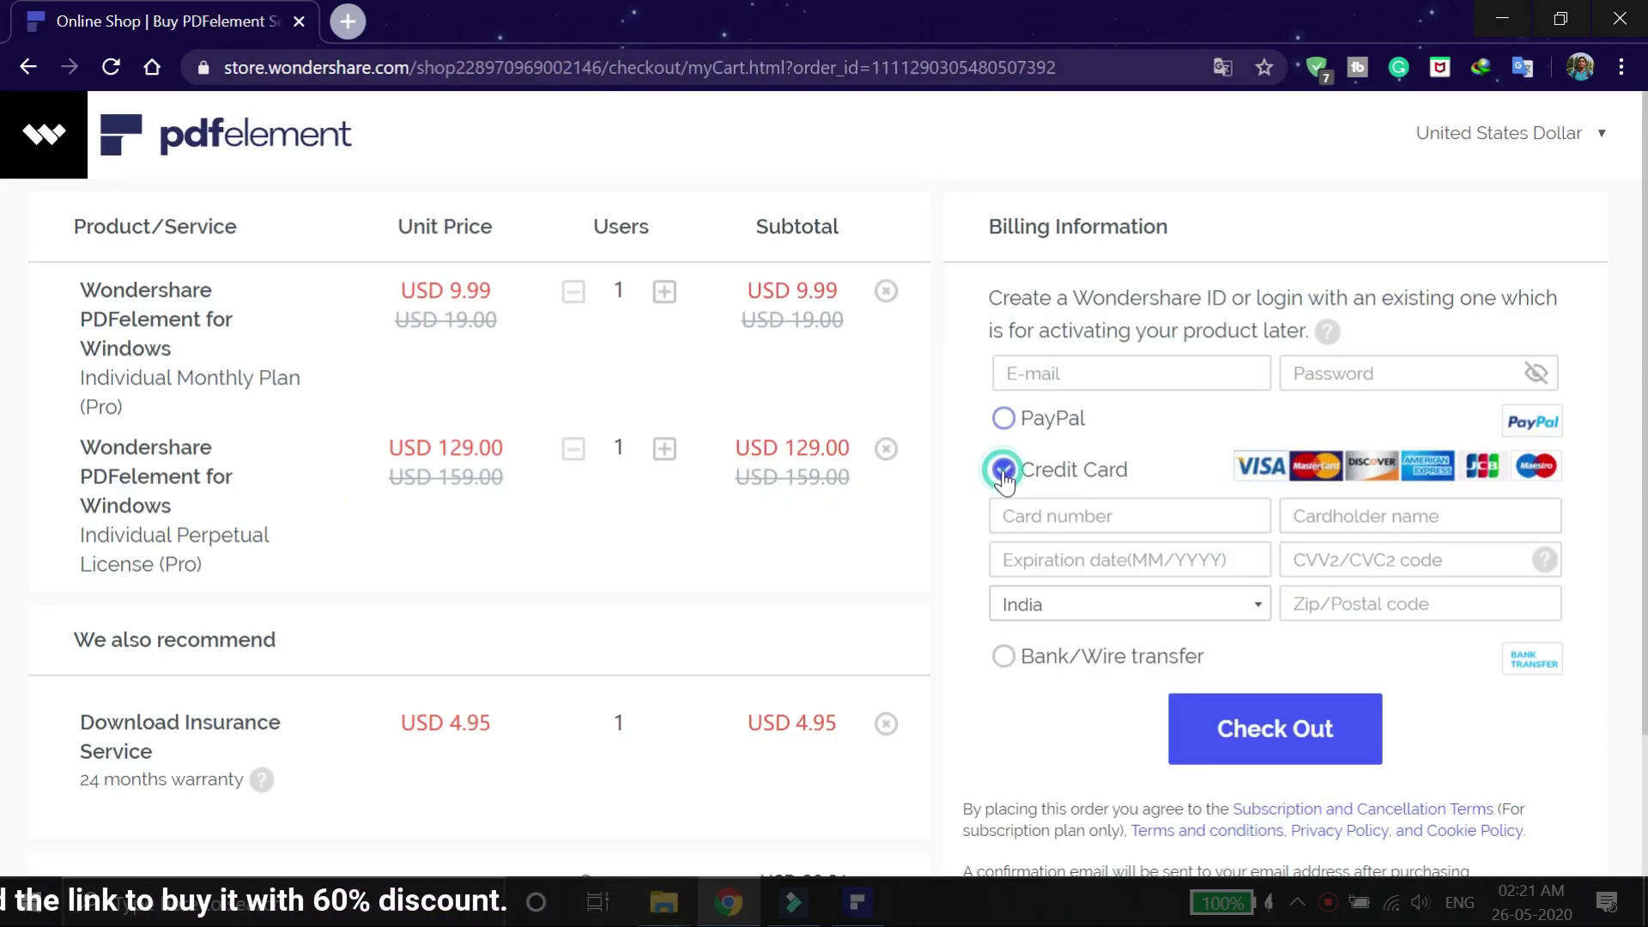
{"action": "left_click", "coordinate": [1004, 657]}
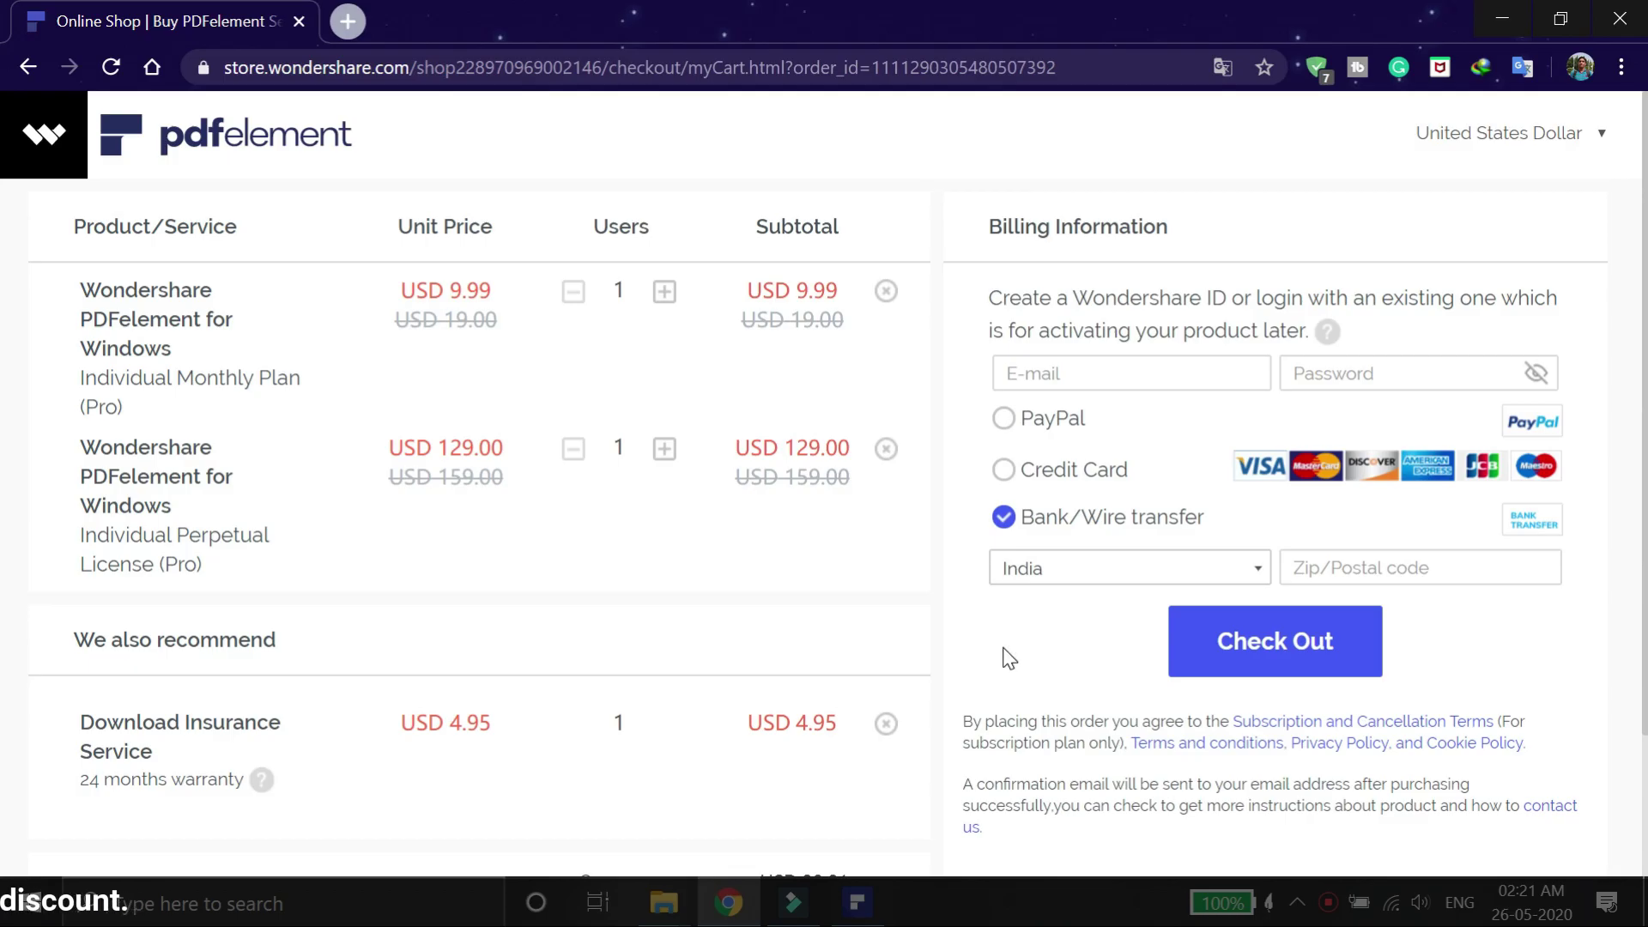